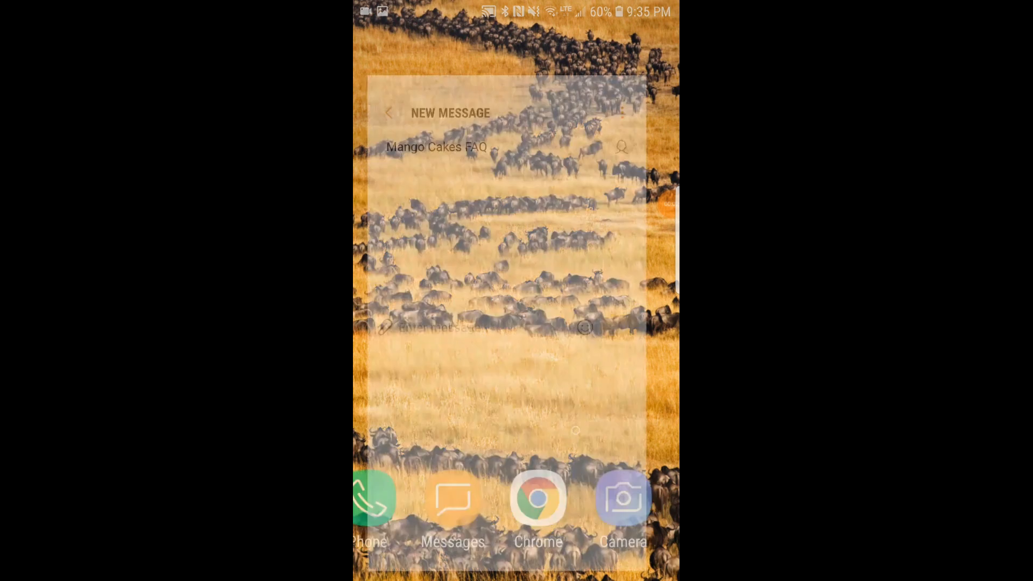
Step: Send "Hello" to the Mango Cakes FAQ contact, followed by the question "Do you make wedding cakes?"
{"action": "type", "text": "Hello"}
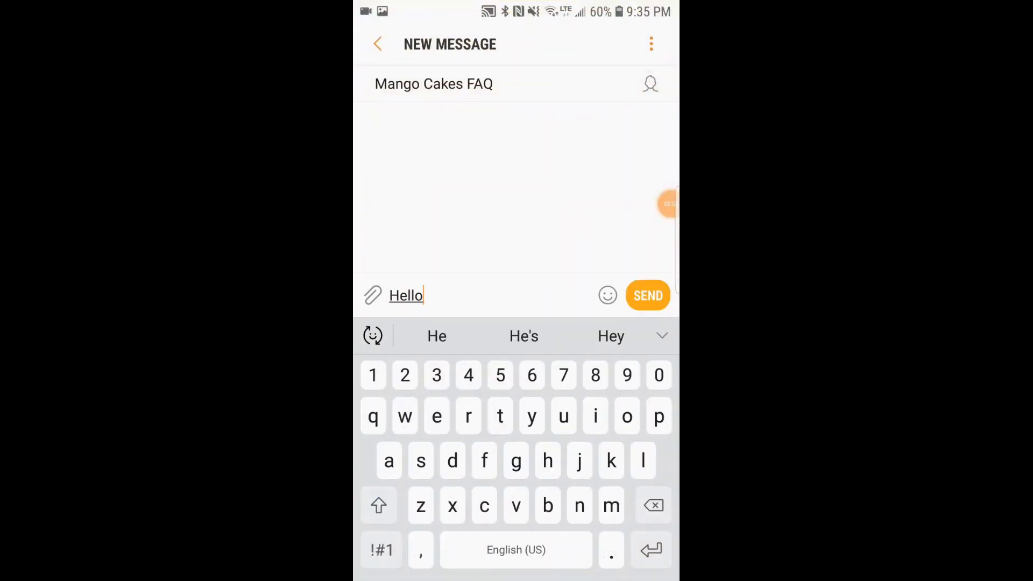
{"action": "left_click", "coordinate": [648, 295]}
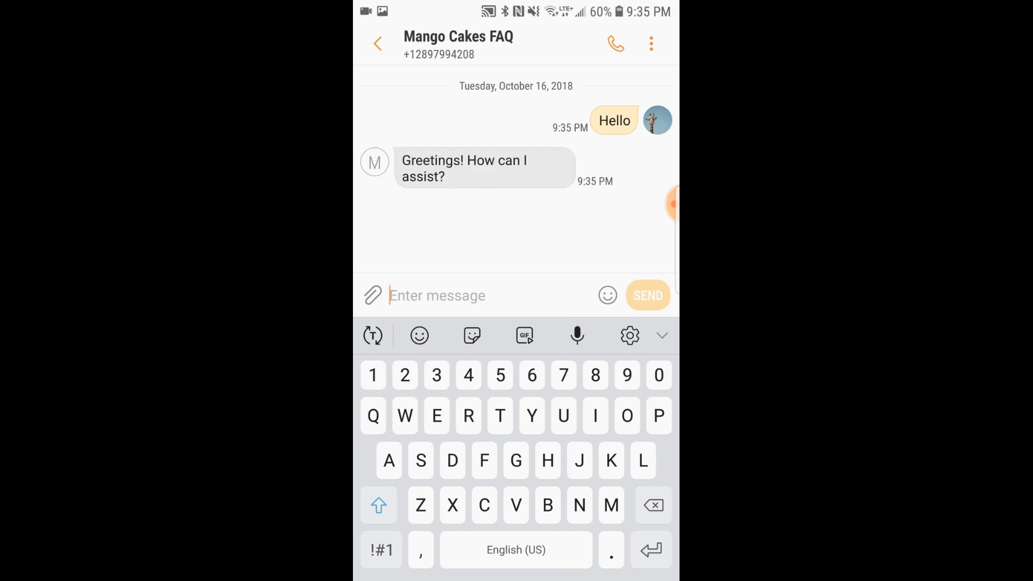
{"action": "type", "text": "Do"}
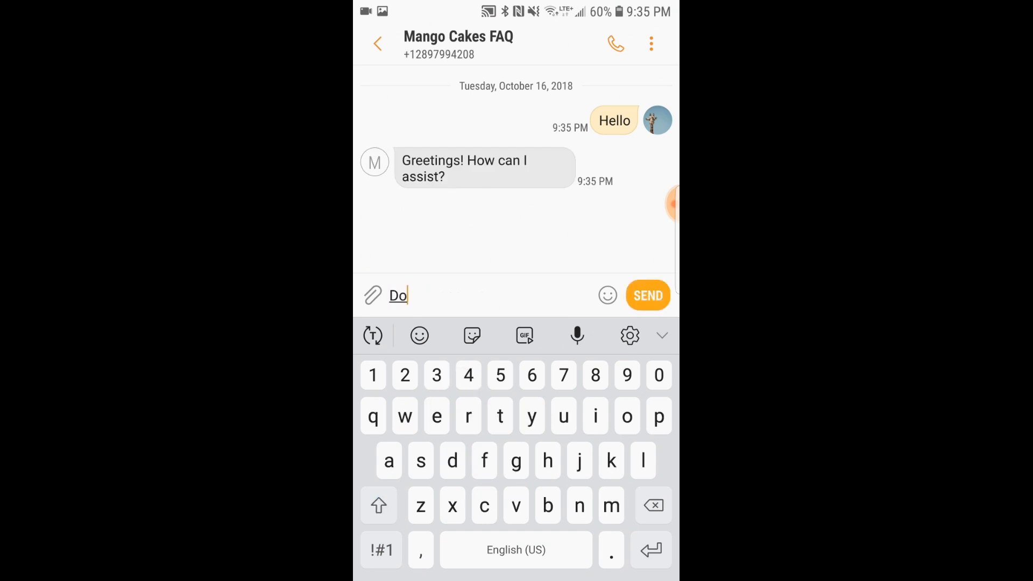
{"action": "type", "text": " you make"}
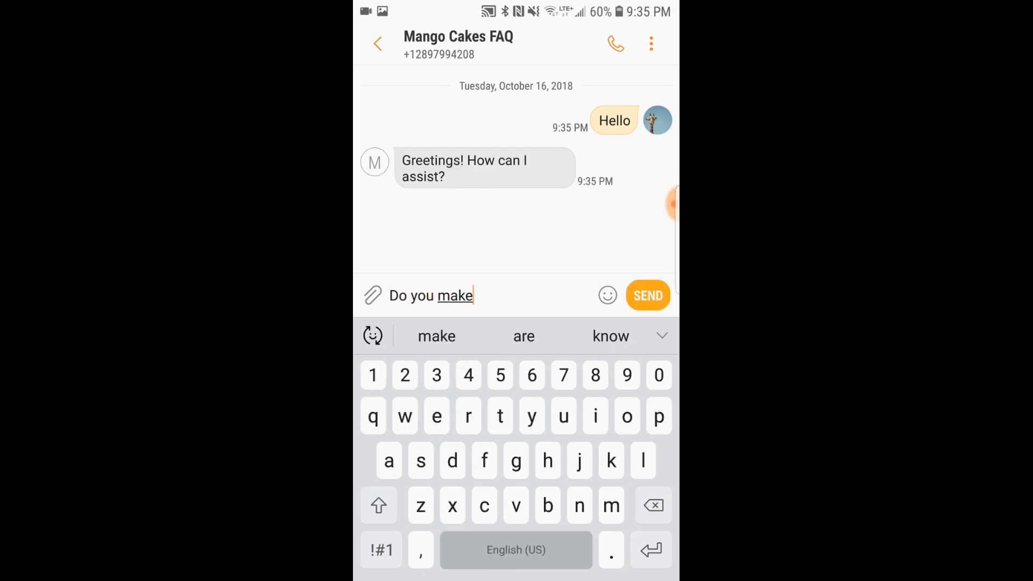
{"action": "type", "text": " wedding cakes"}
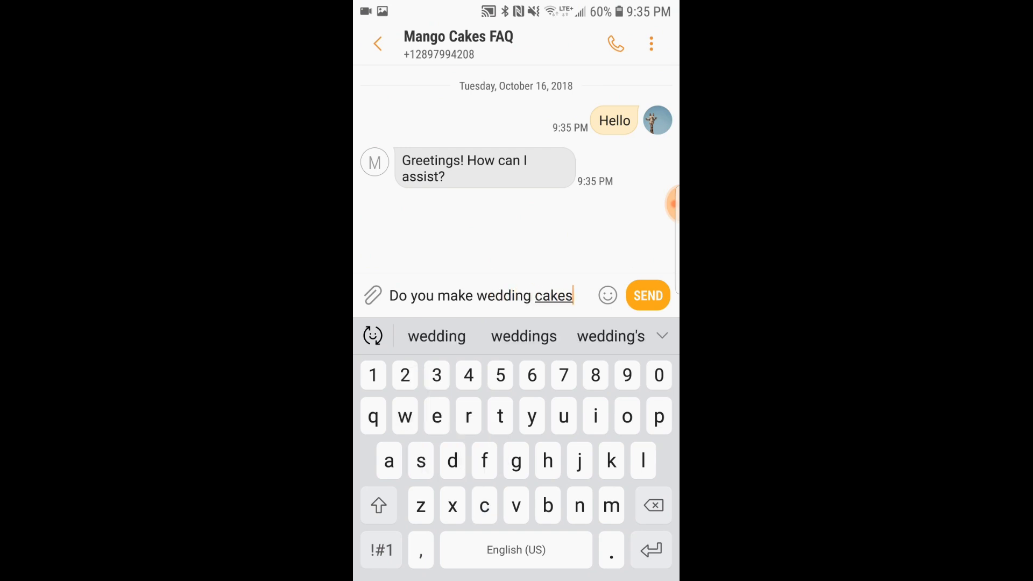
{"action": "left_click", "coordinate": [381, 550]}
{"action": "type", "text": "?"}
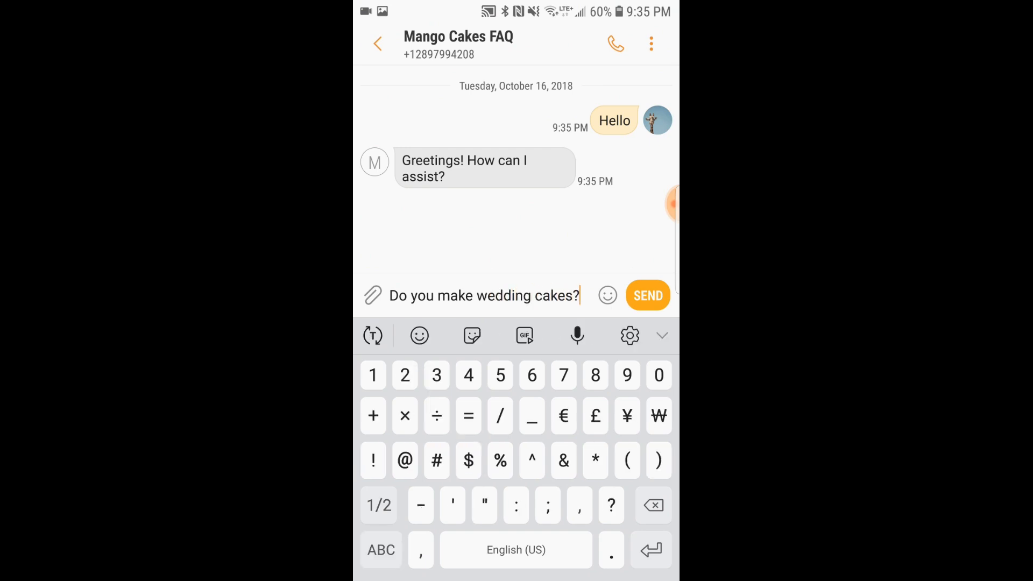
{"action": "left_click", "coordinate": [648, 295]}
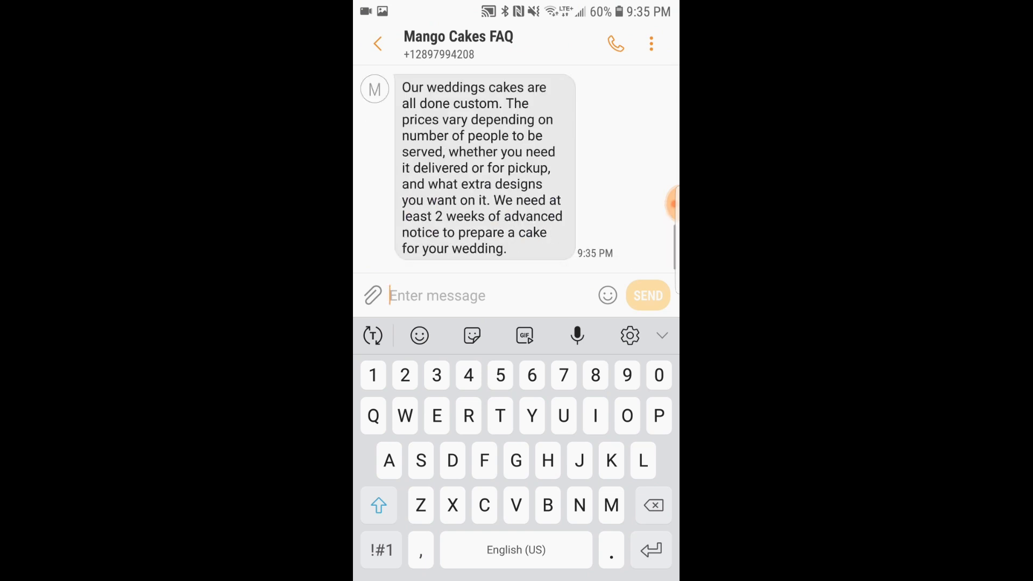
Step: Review the conversation and send the question "When are you open?" to Mango Cakes FAQ
{"action": "scroll", "coordinate": [516, 169], "scroll_direction": "up", "scroll_amount": 3}
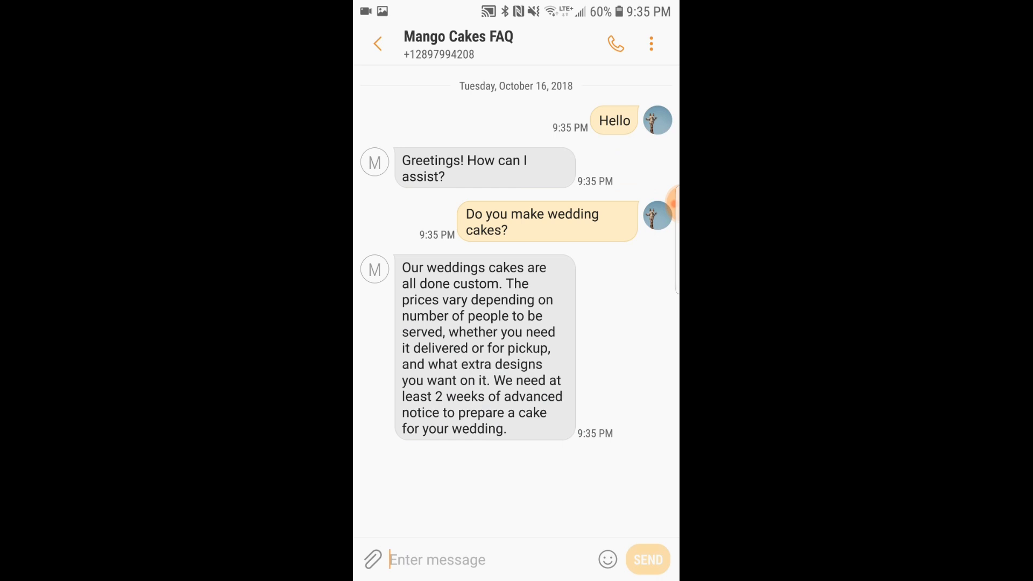
{"action": "left_click", "coordinate": [486, 559]}
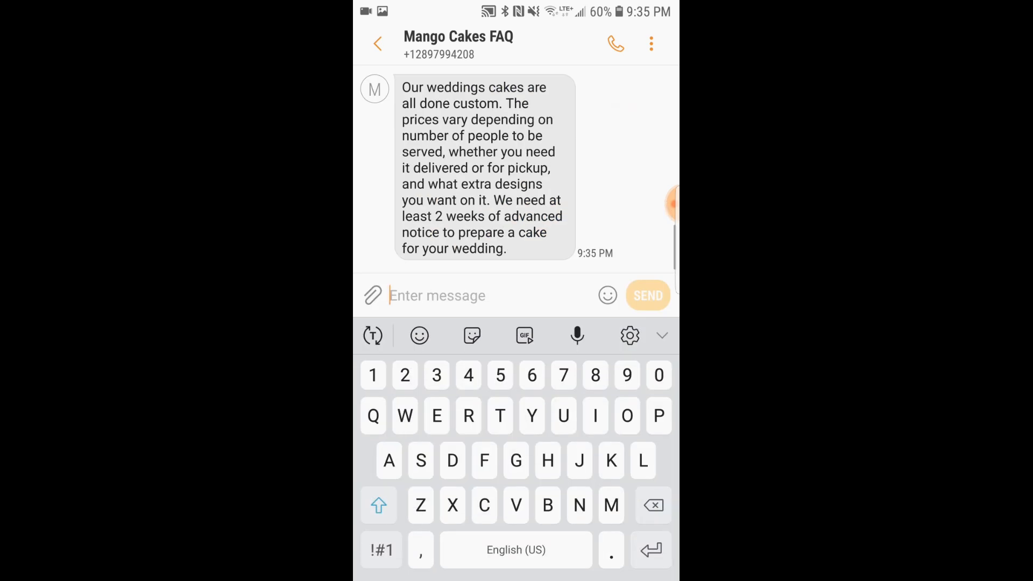
{"action": "type", "text": "When are you open"}
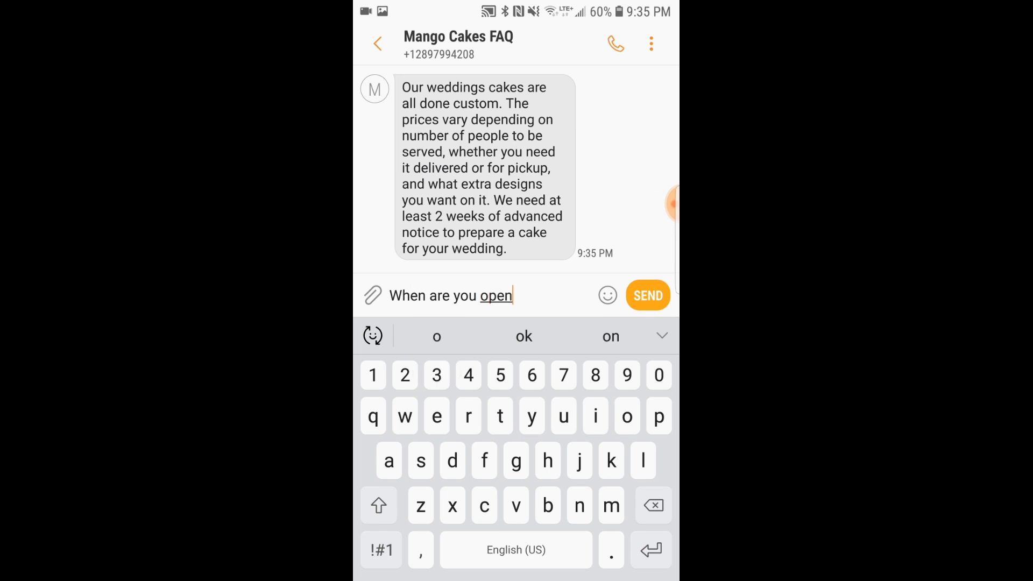
{"action": "left_click", "coordinate": [381, 550]}
{"action": "type", "text": "?"}
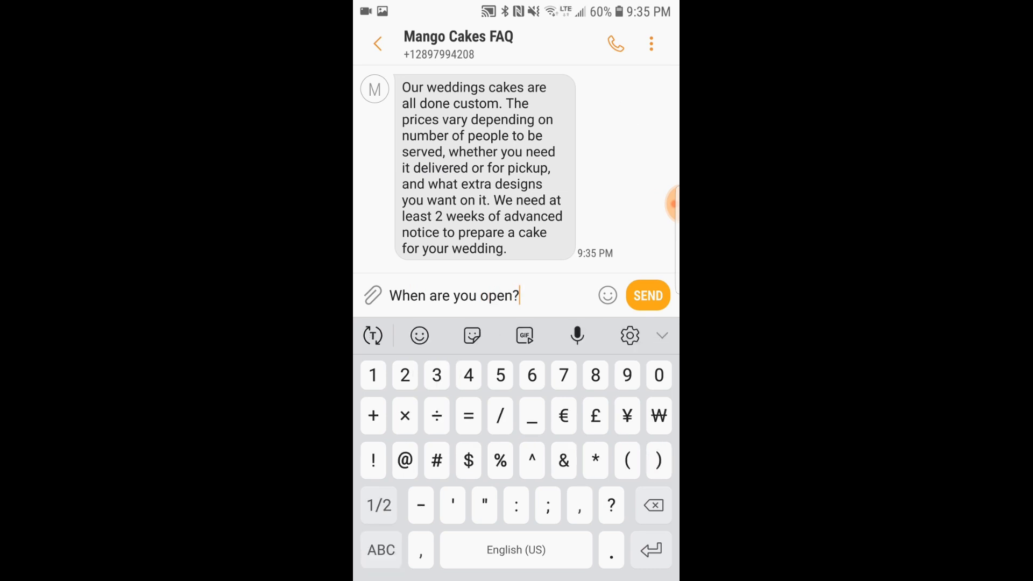
{"action": "left_click", "coordinate": [647, 295]}
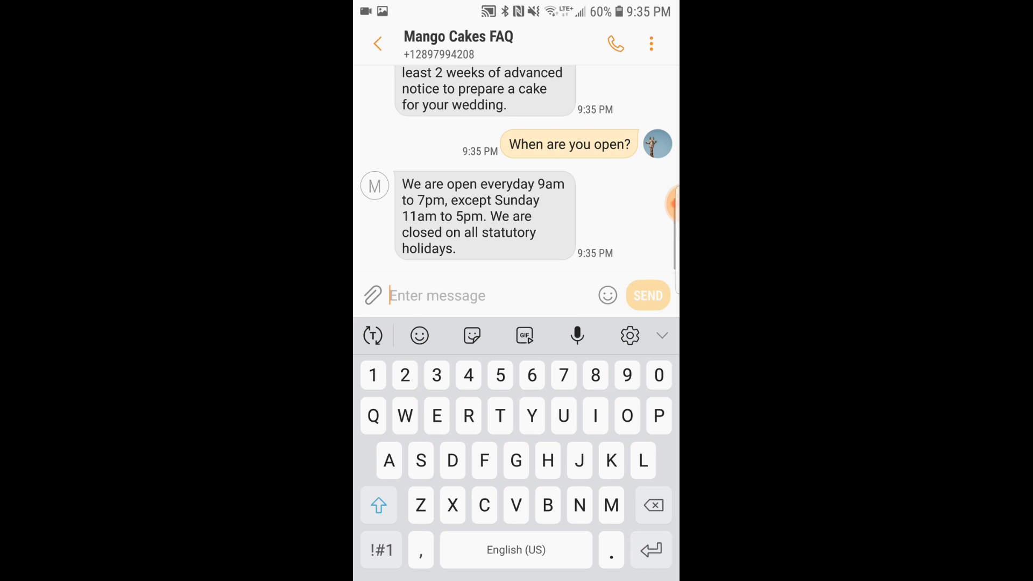
Step: Send the question "Where are you located?" to Mango Cakes FAQ
{"action": "type", "text": "Wher"}
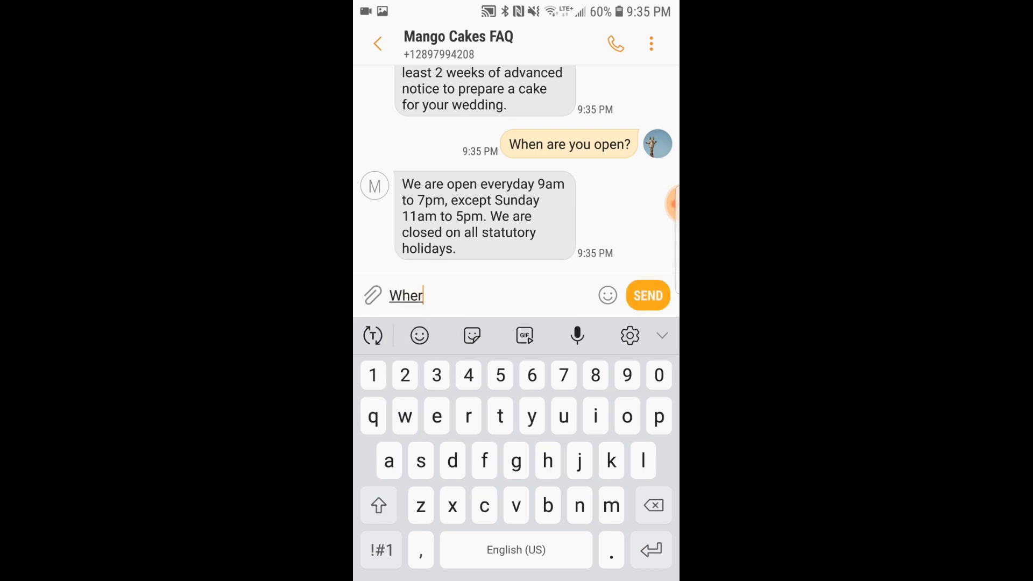
{"action": "type", "text": "e are you located"}
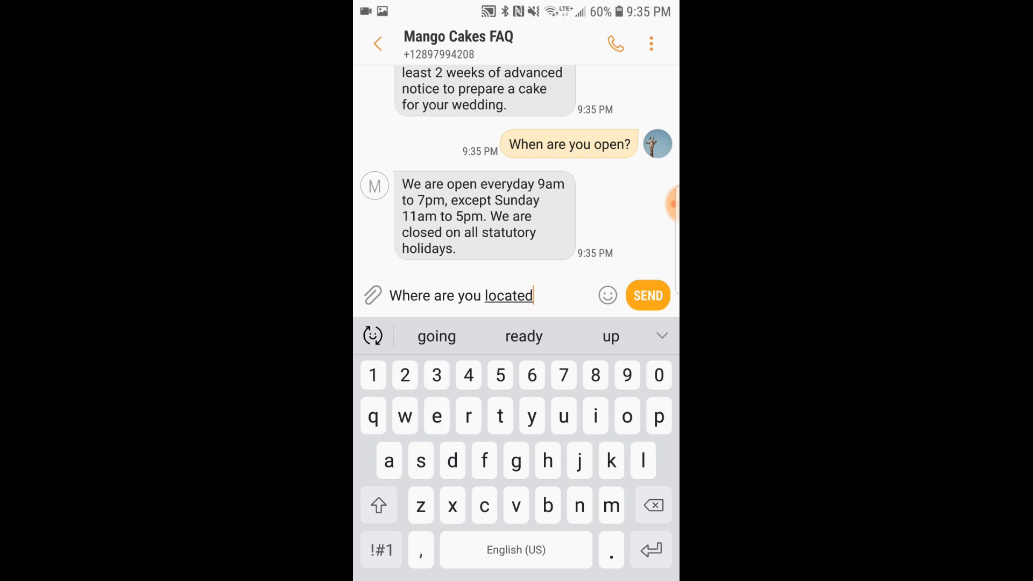
{"action": "left_click", "coordinate": [381, 550]}
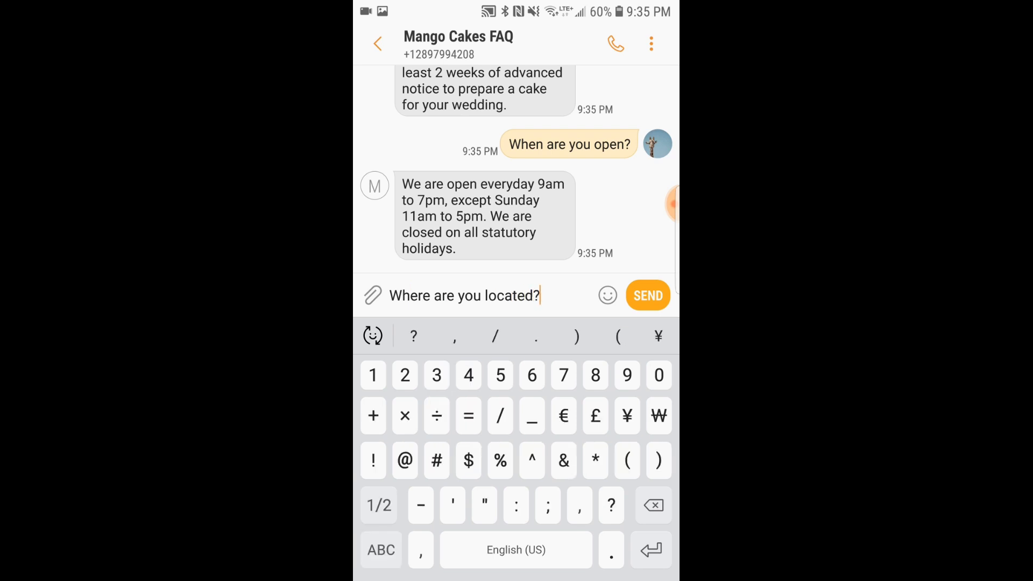
{"action": "type", "text": "?"}
{"action": "left_click", "coordinate": [648, 296]}
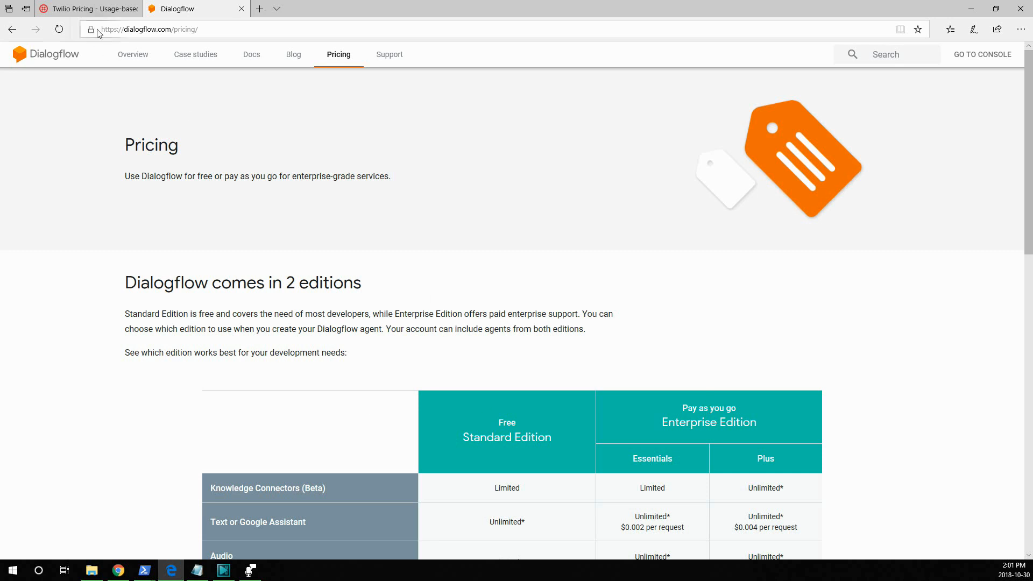
Step: Examine the comparison table of Standard and Enterprise editions on the Dialogflow pricing page in the browser
{"action": "left_click", "coordinate": [219, 32]}
{"action": "left_click", "coordinate": [56, 131]}
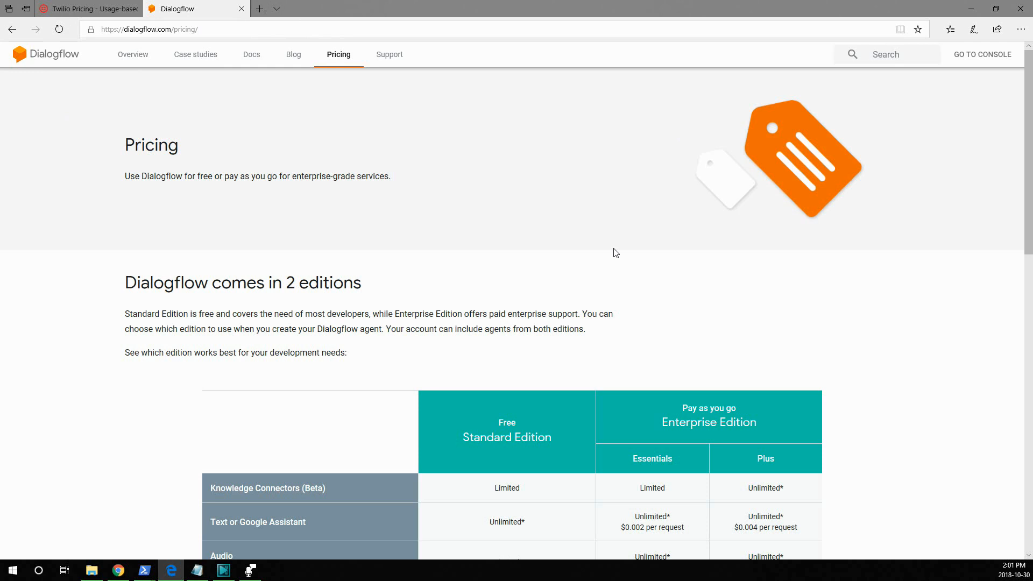
{"action": "scroll", "coordinate": [616, 253], "scroll_direction": "down", "scroll_amount": 5}
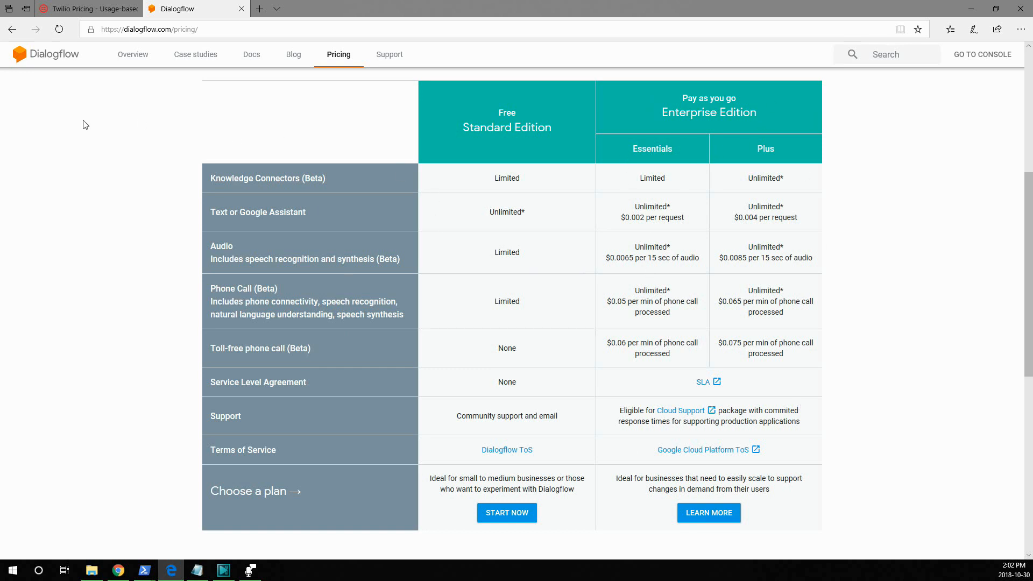
Step: Switch to the Twilio pricing page and examine the Programmable SMS rate
{"action": "left_click", "coordinate": [80, 9]}
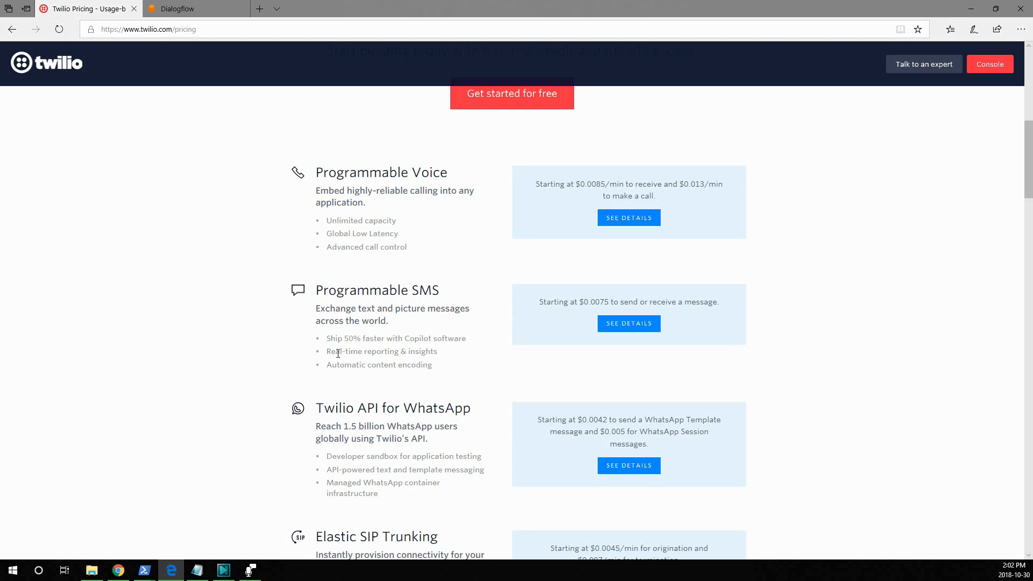
{"action": "left_click_drag", "start_coordinate": [292, 277], "coordinate": [733, 350]}
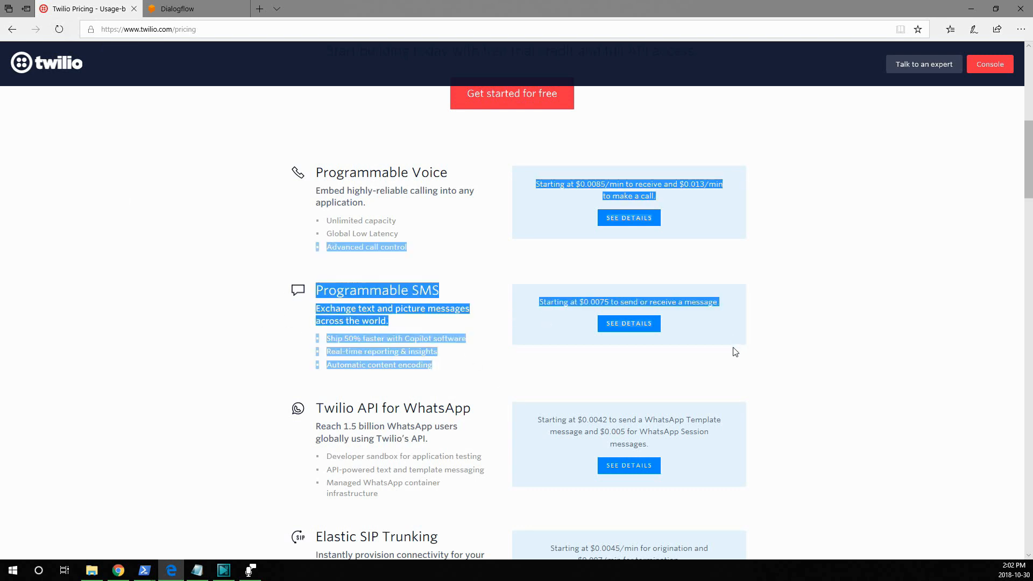
{"action": "left_click", "coordinate": [729, 352]}
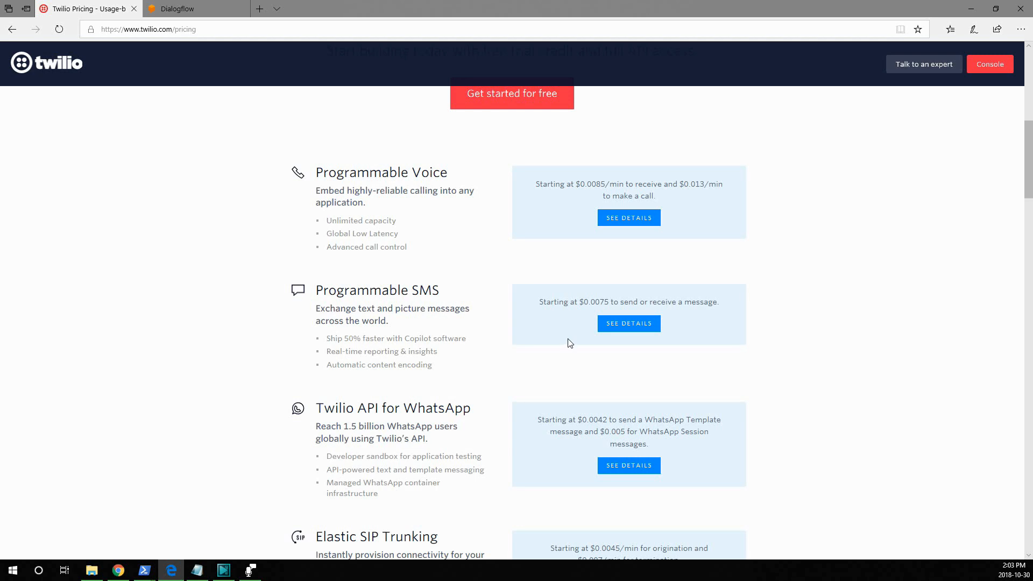
Step: Return to the Dialogflow site, load the dialogflow.com home page and go to the console
{"action": "left_click", "coordinate": [182, 5]}
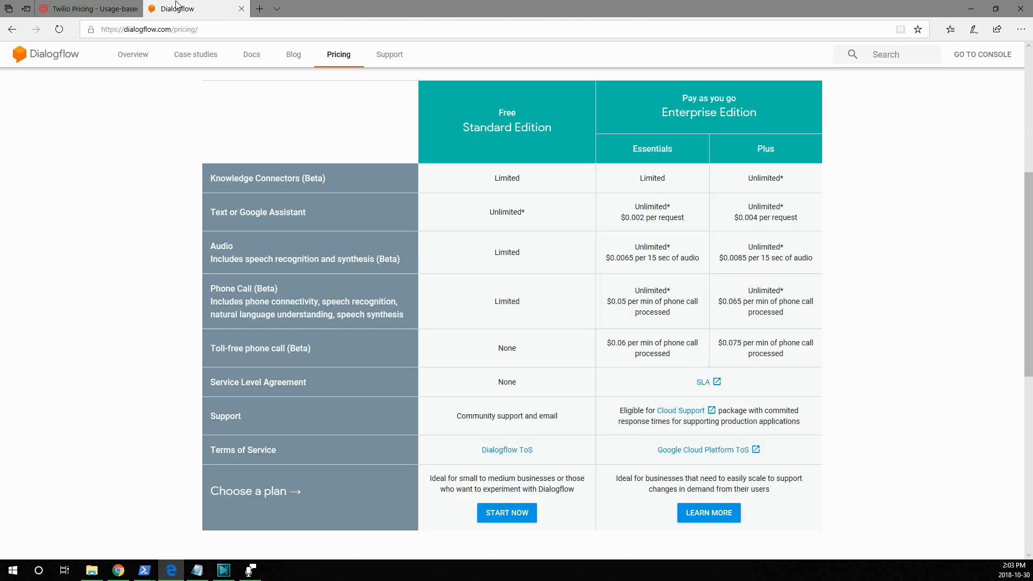
{"action": "left_click_drag", "start_coordinate": [171, 29], "coordinate": [203, 30]}
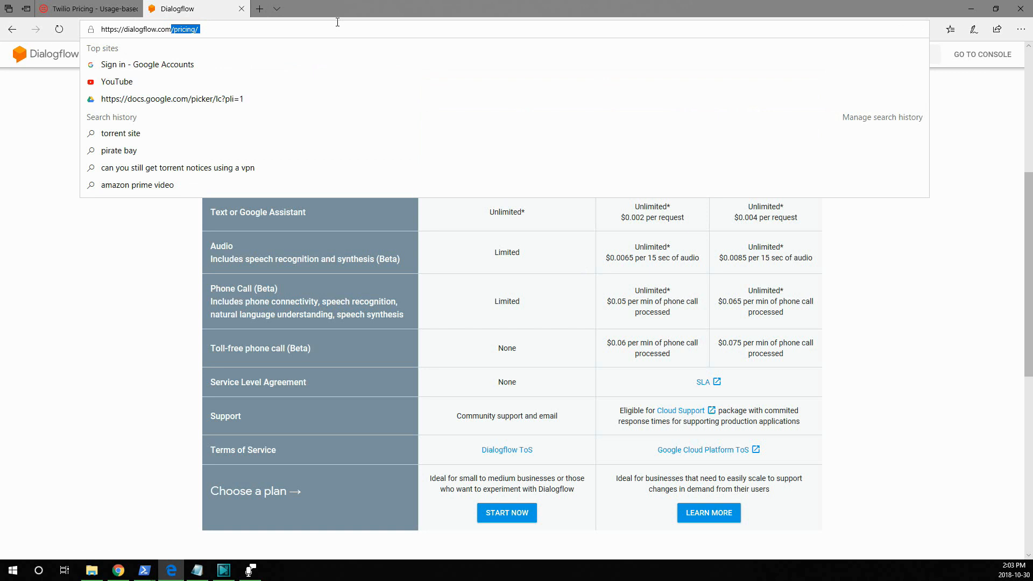
{"action": "key", "text": "BackSpace"}
{"action": "key", "text": "Return"}
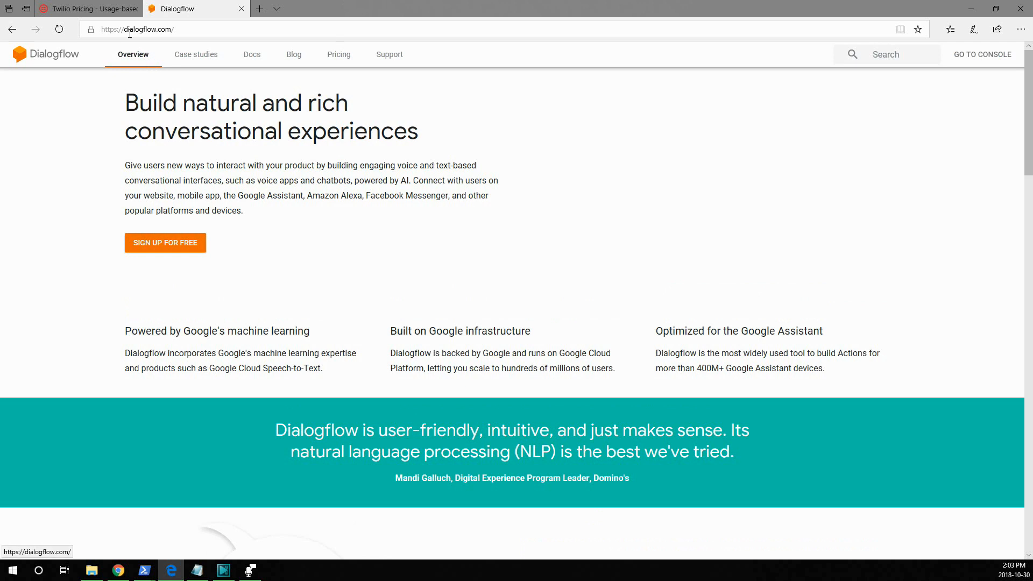
{"action": "left_click", "coordinate": [975, 59]}
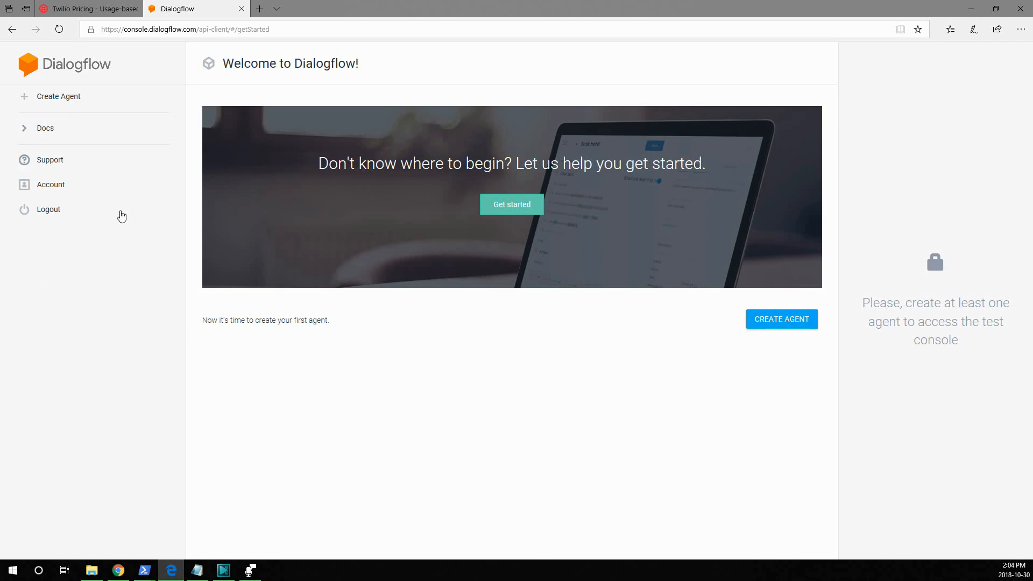
Step: Start a new Dialogflow agent and name it SWC-Chatbot, with a hyphen instead of a space
{"action": "left_click", "coordinate": [27, 101]}
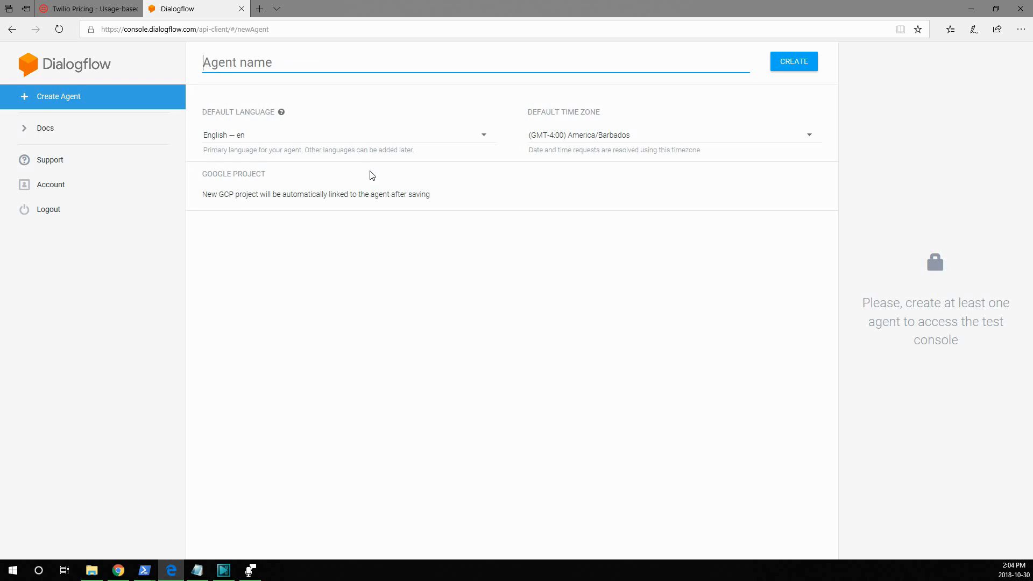
{"action": "type", "text": "SWC Chatbot"}
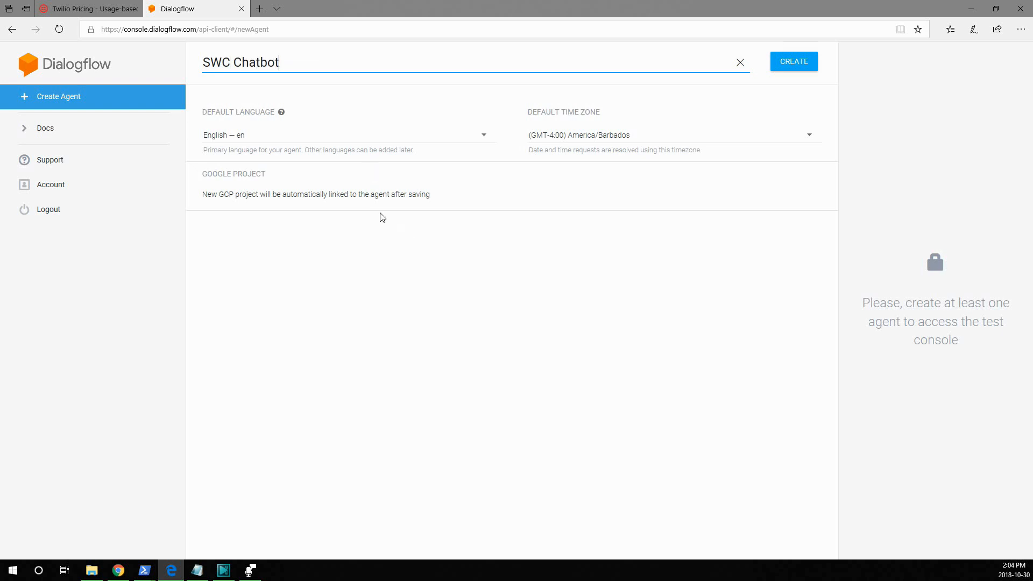
{"action": "left_click", "coordinate": [560, 144]}
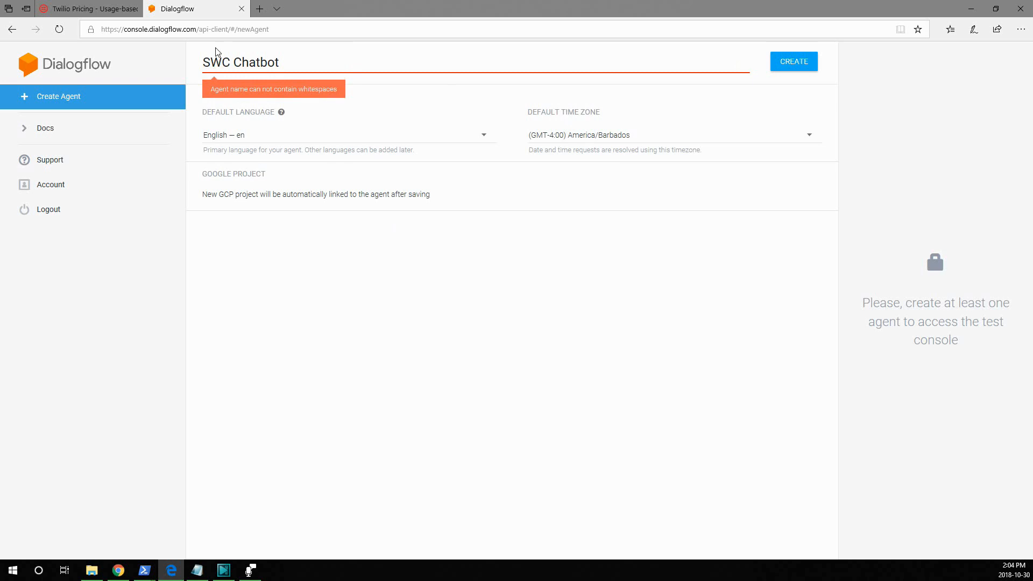
{"action": "left_click", "coordinate": [233, 62]}
{"action": "key", "text": "BackSpace"}
{"action": "type", "text": "-"}
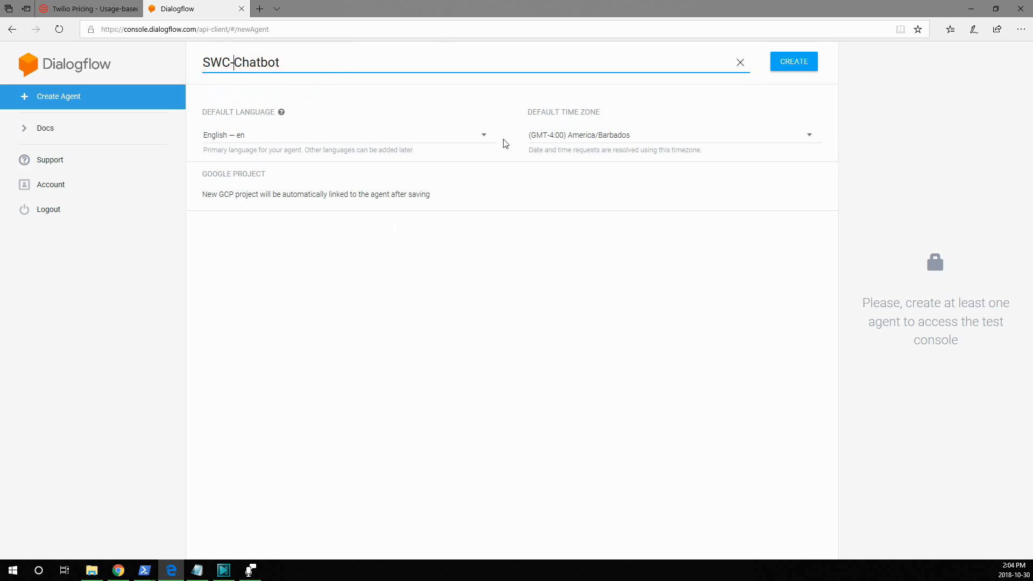
Step: Set the agent's default time zone to (GMT-5:00) America/New_York and create the agent
{"action": "left_click", "coordinate": [576, 137]}
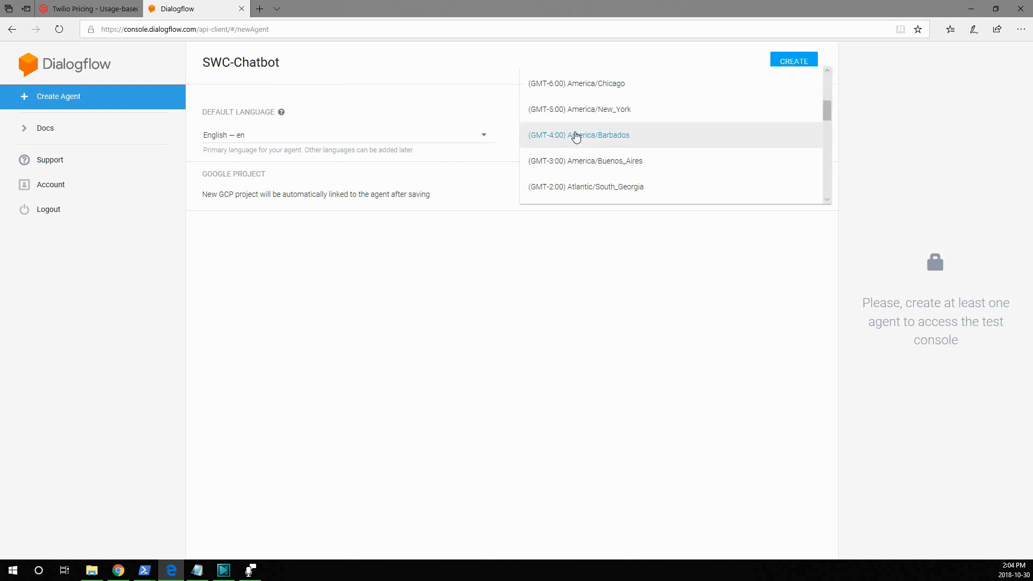
{"action": "left_click", "coordinate": [618, 111]}
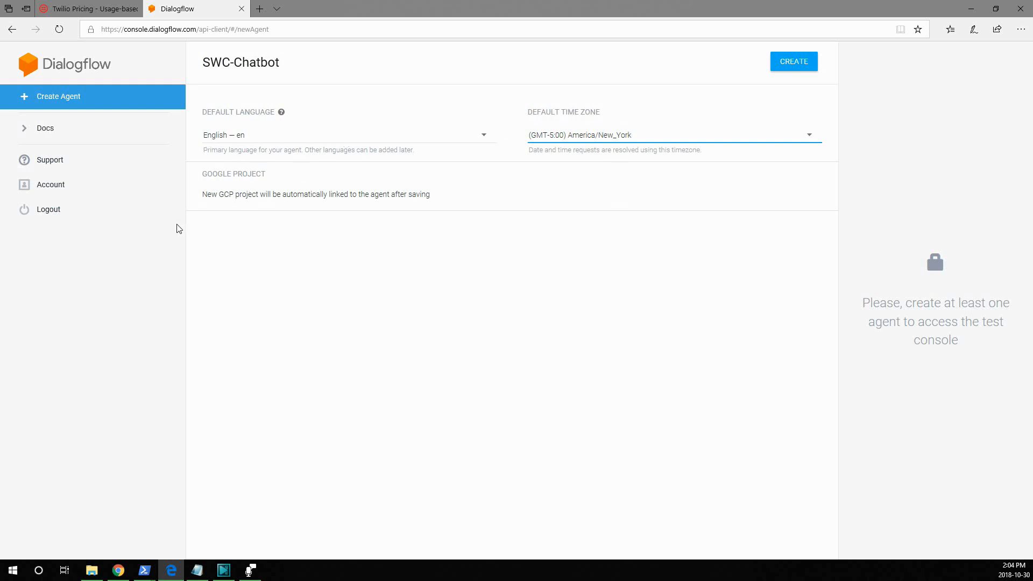
{"action": "left_click", "coordinate": [780, 67]}
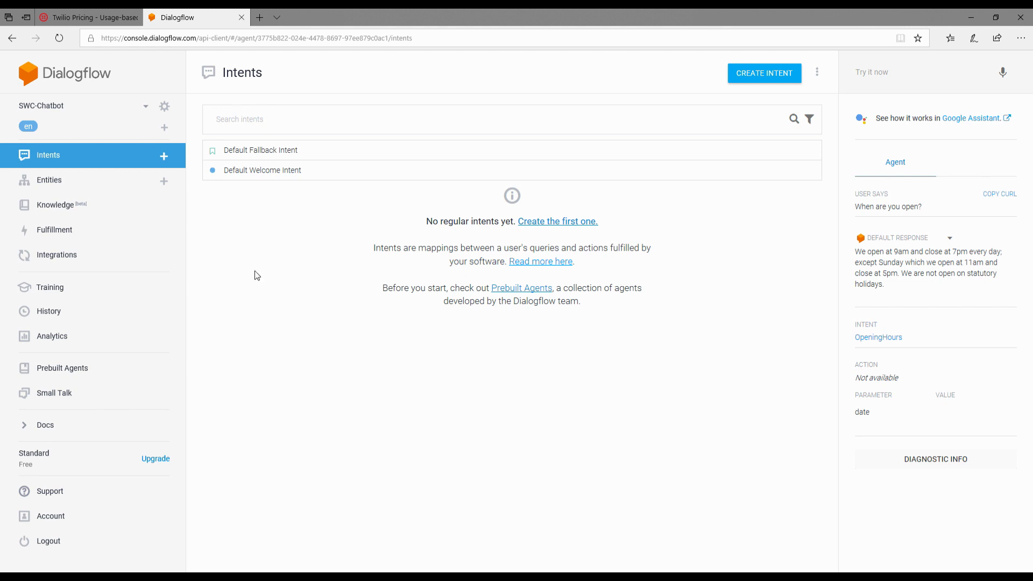
Step: Open the SWC-Chatbot agent's Integrations page and look through the available messaging platforms
{"action": "left_click", "coordinate": [6, 216]}
{"action": "left_click", "coordinate": [66, 256]}
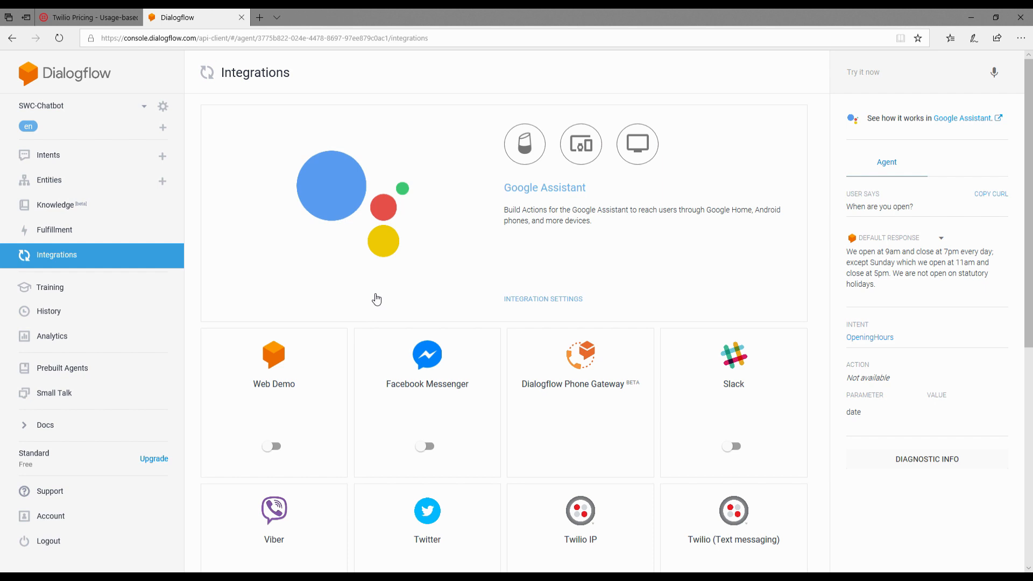
{"action": "scroll", "coordinate": [376, 299], "scroll_direction": "down", "scroll_amount": 4}
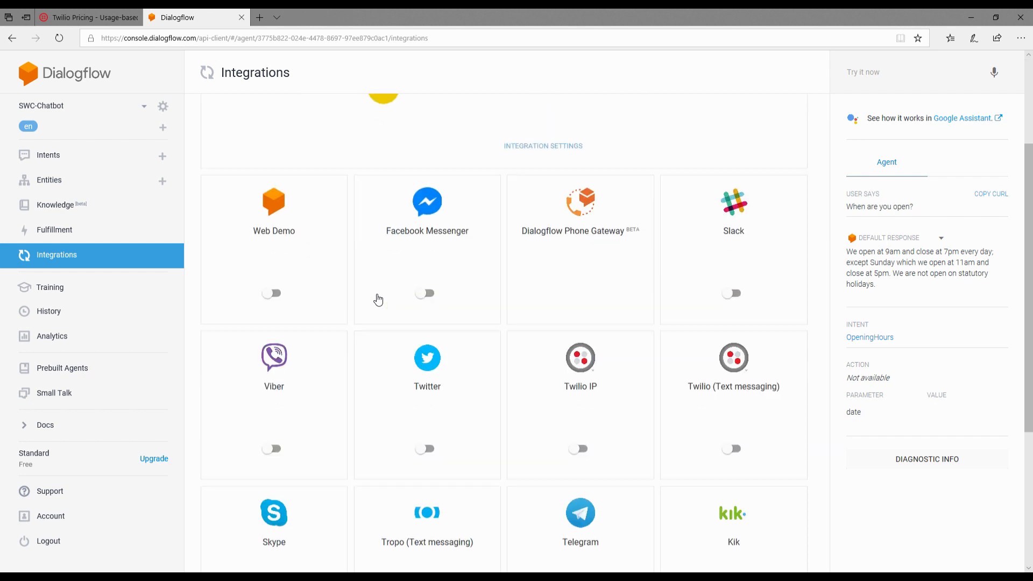
{"action": "scroll", "coordinate": [408, 274], "scroll_direction": "down", "scroll_amount": 3}
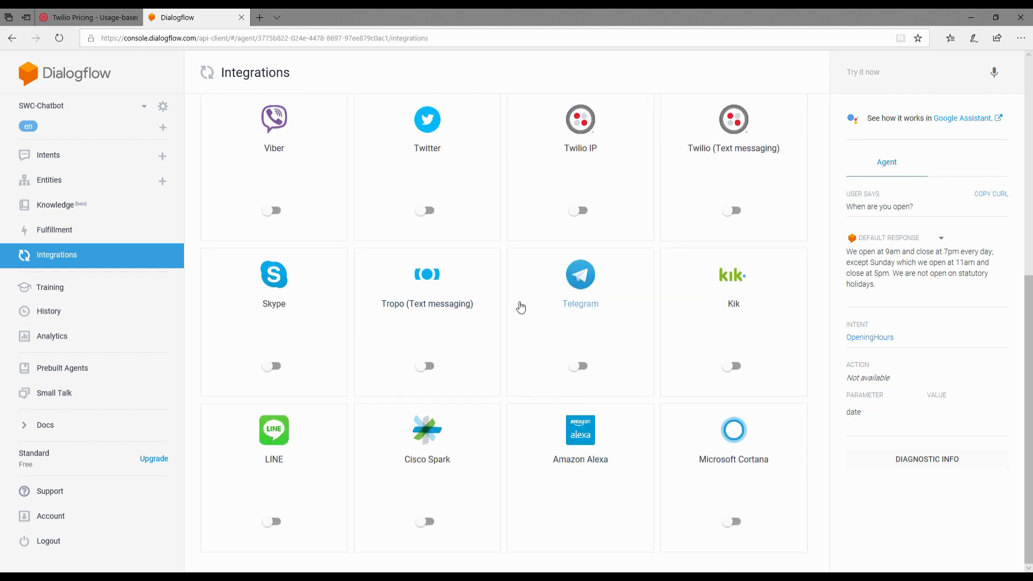
Step: Leave the Integrations page for the agent's intents and start a new intent
{"action": "scroll", "coordinate": [450, 211], "scroll_direction": "up", "scroll_amount": 2}
{"action": "scroll", "coordinate": [450, 211], "scroll_direction": "up", "scroll_amount": 3}
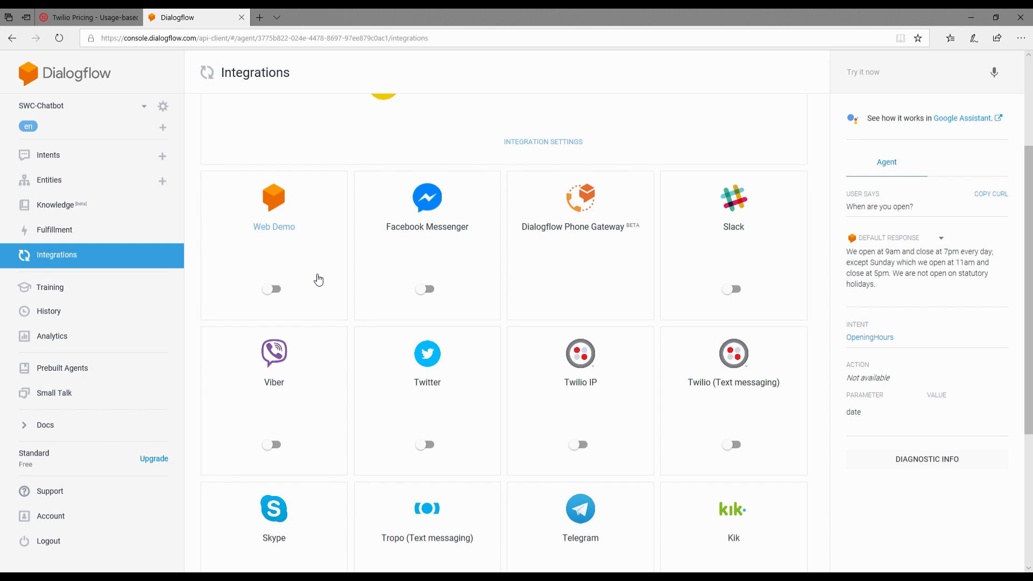
{"action": "scroll", "coordinate": [318, 280], "scroll_direction": "up", "scroll_amount": 3}
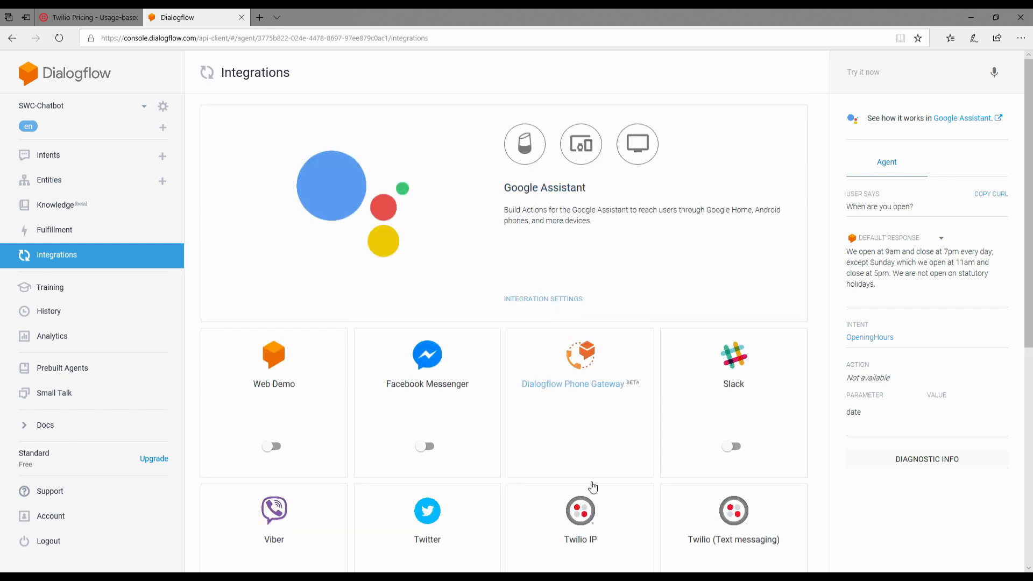
{"action": "left_click", "coordinate": [38, 158]}
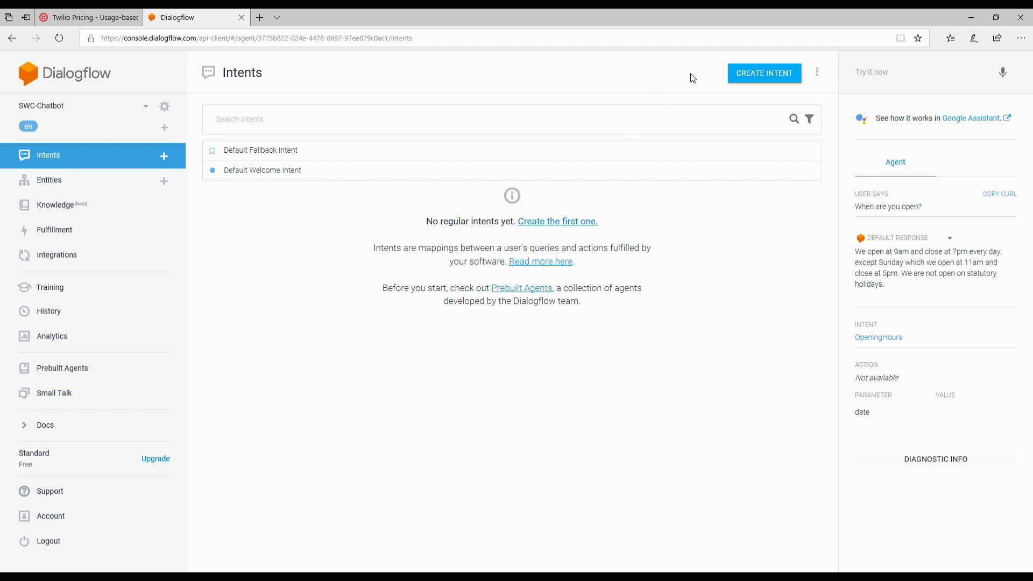
{"action": "left_click", "coordinate": [761, 81]}
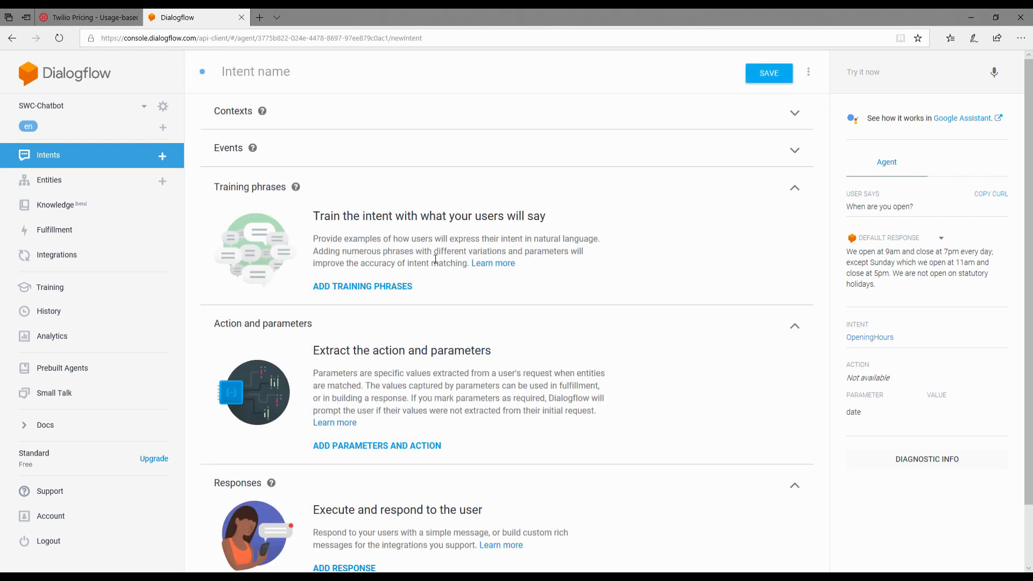
Step: Collapse the new intent's Training phrases, Action and parameters, and Responses sections
{"action": "left_click", "coordinate": [799, 195]}
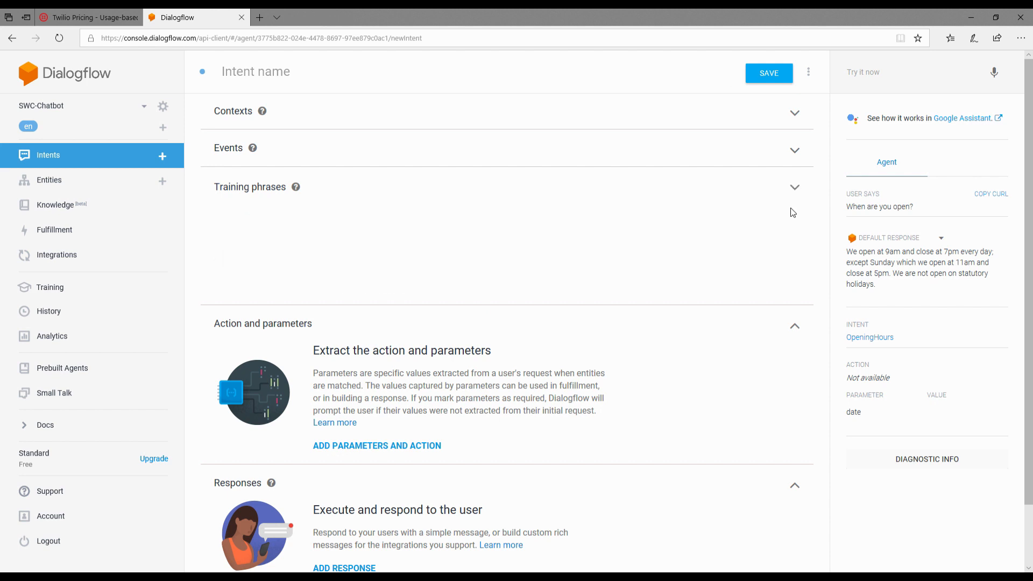
{"action": "left_click", "coordinate": [804, 229]}
{"action": "left_click", "coordinate": [803, 268]}
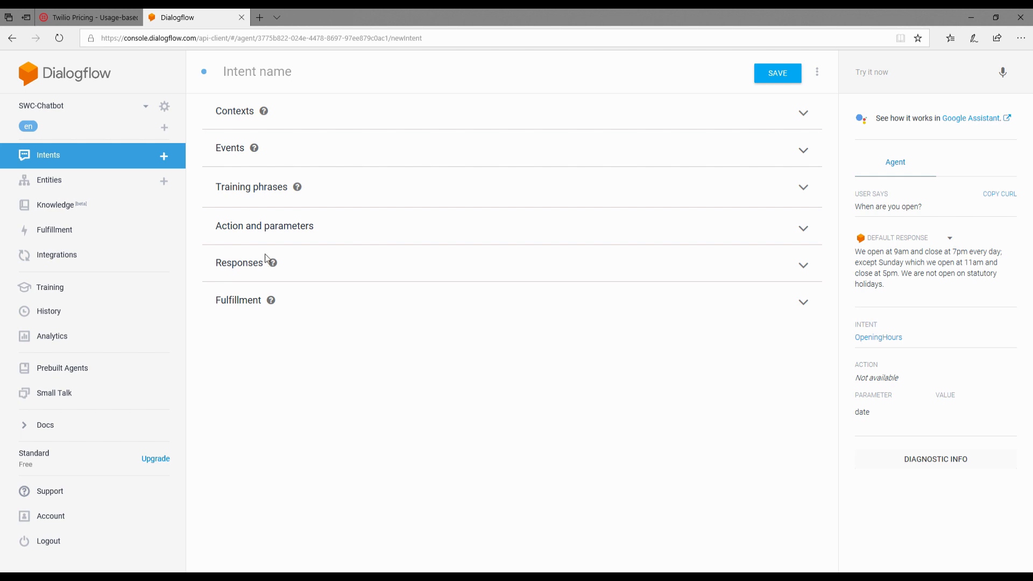
Step: Add the training phrases "Can I just come in and pickup a cake" and "Do you have ready made cakes for pickup"
{"action": "left_click", "coordinate": [805, 184]}
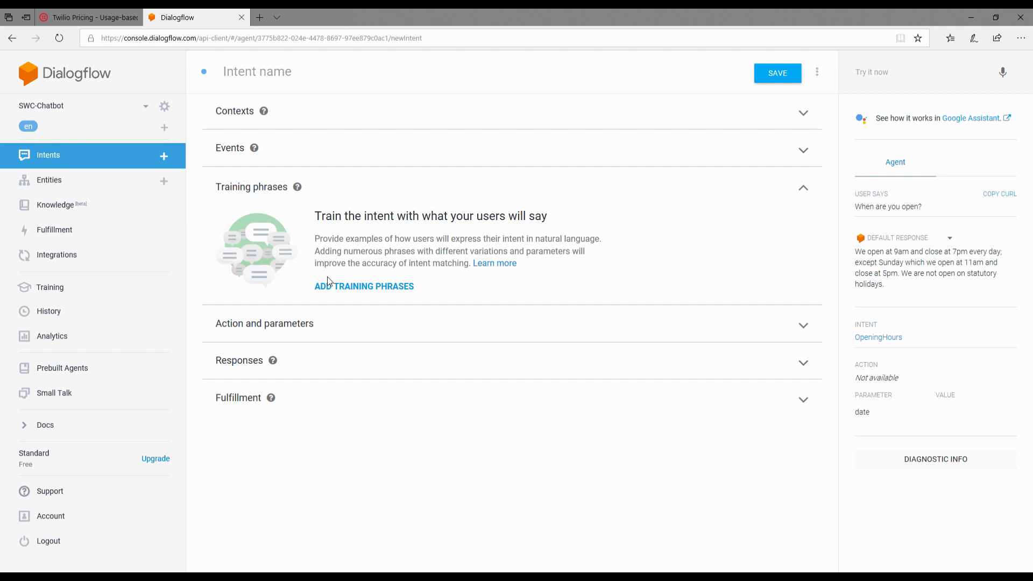
{"action": "left_click", "coordinate": [398, 285]}
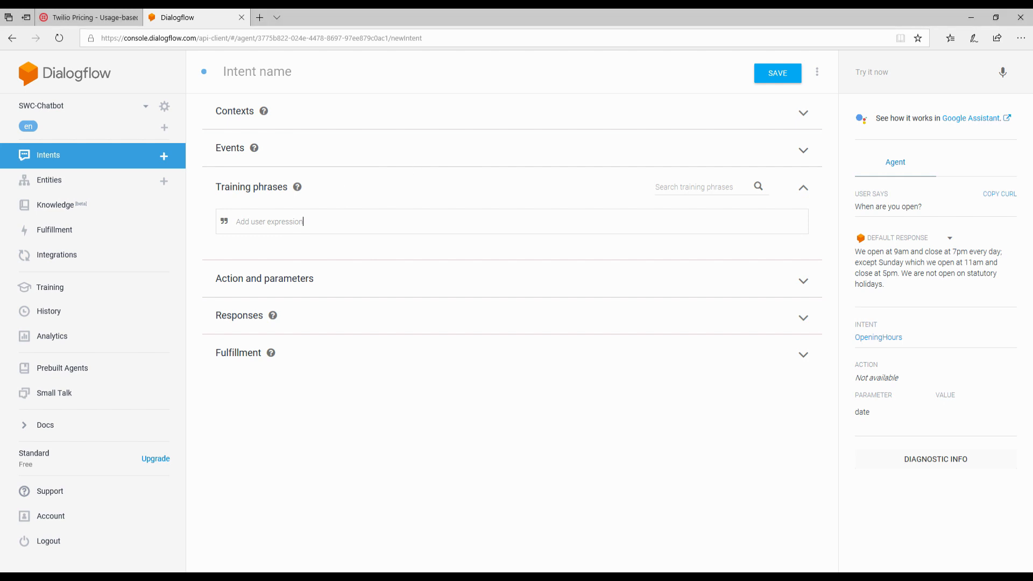
{"action": "left_click", "coordinate": [305, 223]}
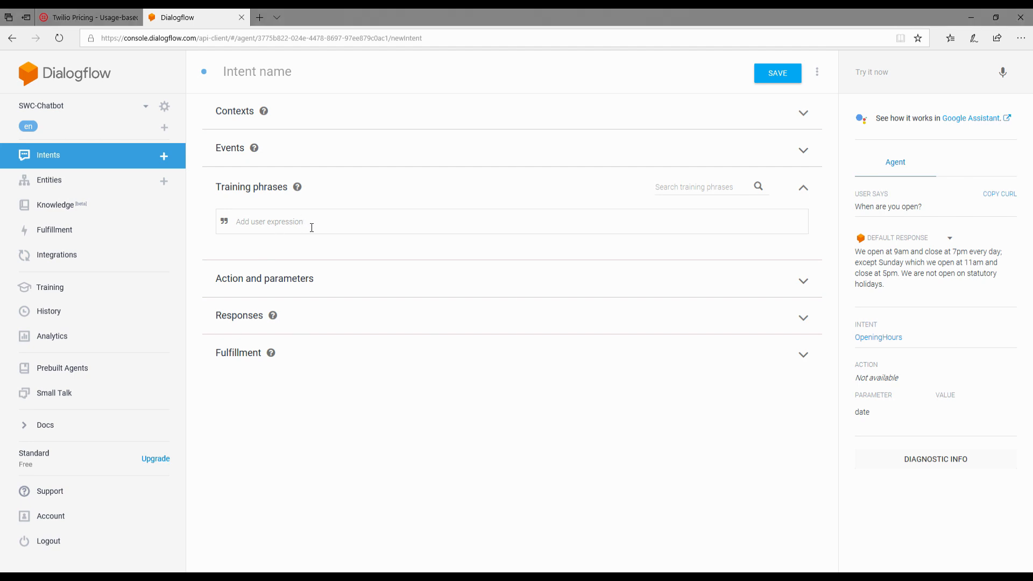
{"action": "type", "text": "Can I just come in and pickup a cake"}
{"action": "key", "text": "Return"}
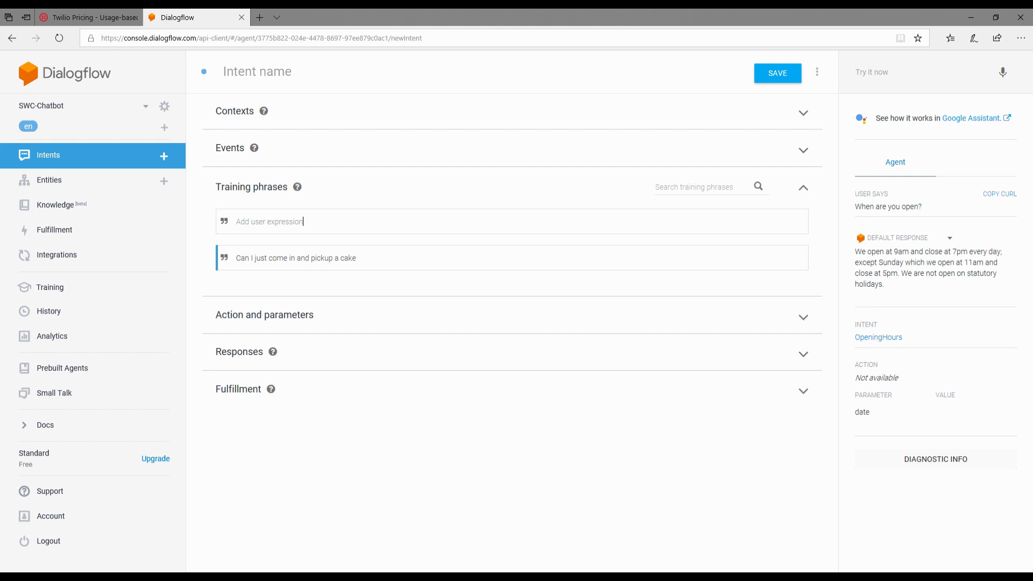
{"action": "left_click", "coordinate": [362, 222]}
{"action": "type", "text": "Do you have ready made cakes for pickup"}
{"action": "key", "text": "Return"}
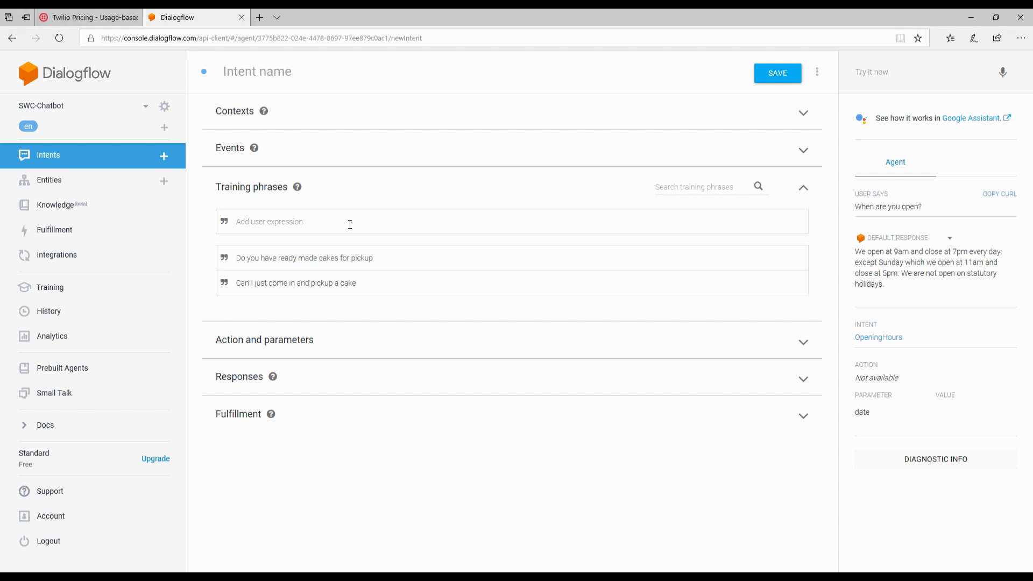
Step: Add the training phrases "Do I have to order a cake in advance" and "Are all your cakes custom order"
{"action": "left_click", "coordinate": [311, 225]}
{"action": "type", "text": "Do I have to order a cake in advance"}
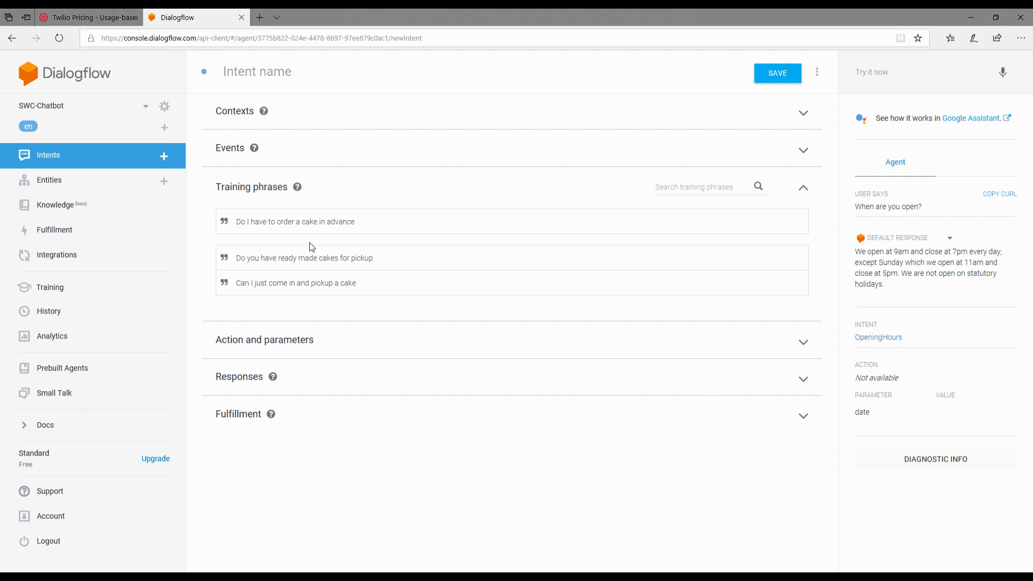
{"action": "key", "text": "Return"}
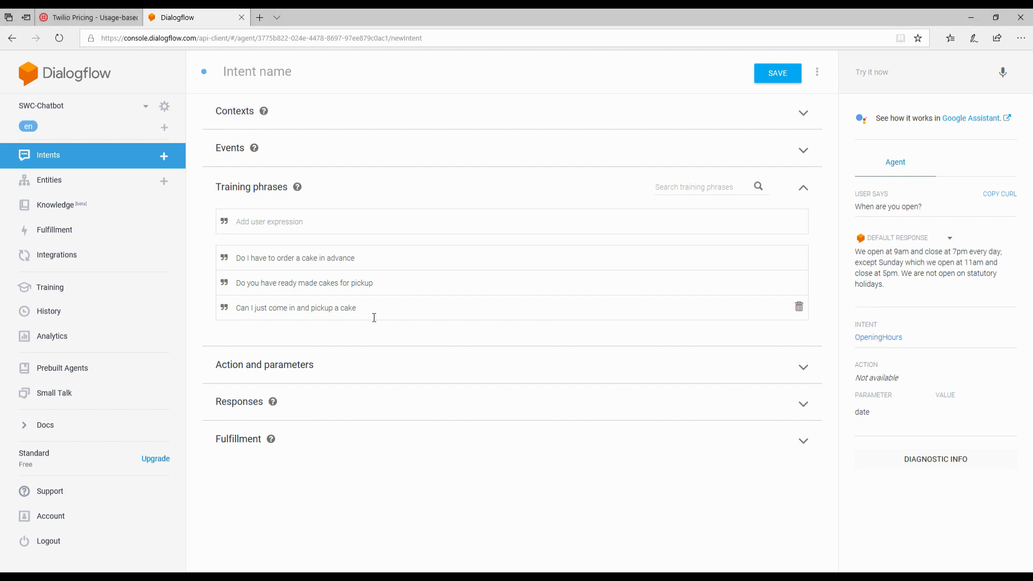
{"action": "left_click", "coordinate": [334, 223]}
{"action": "type", "text": "Are all your cakes custom order"}
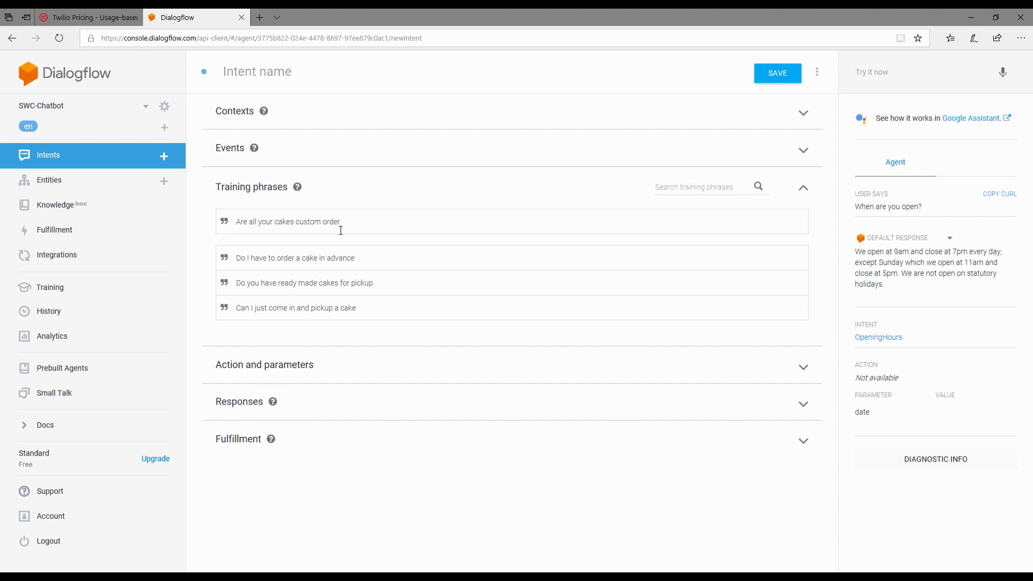
{"action": "key", "text": "Return"}
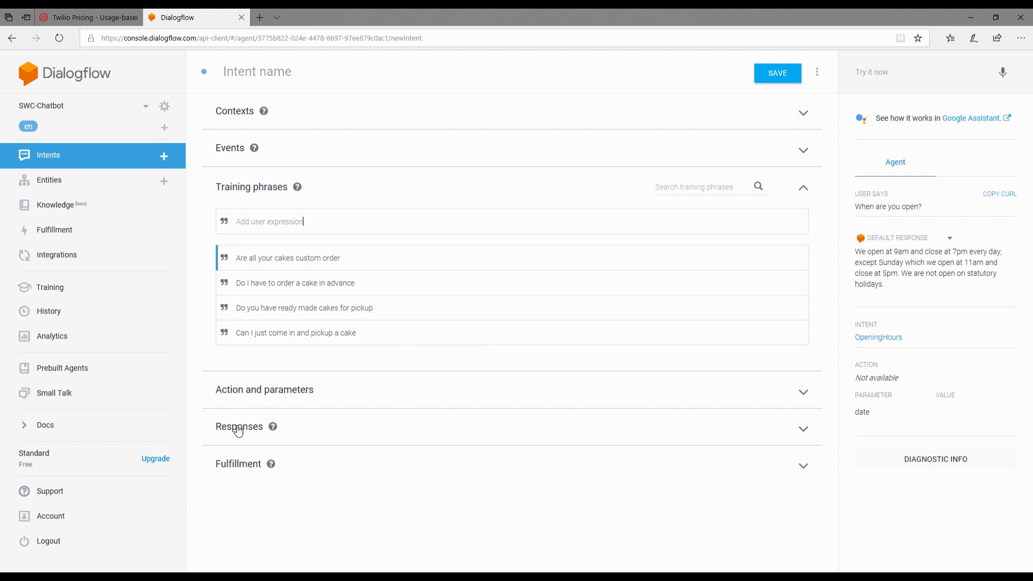
Step: Add a text response saying ready-made cakes for immediate pickup and custom orders are offered, with standard sizes serving 4-6, 7-10 or 11-16 people, baked fresh daily
{"action": "left_click", "coordinate": [330, 434]}
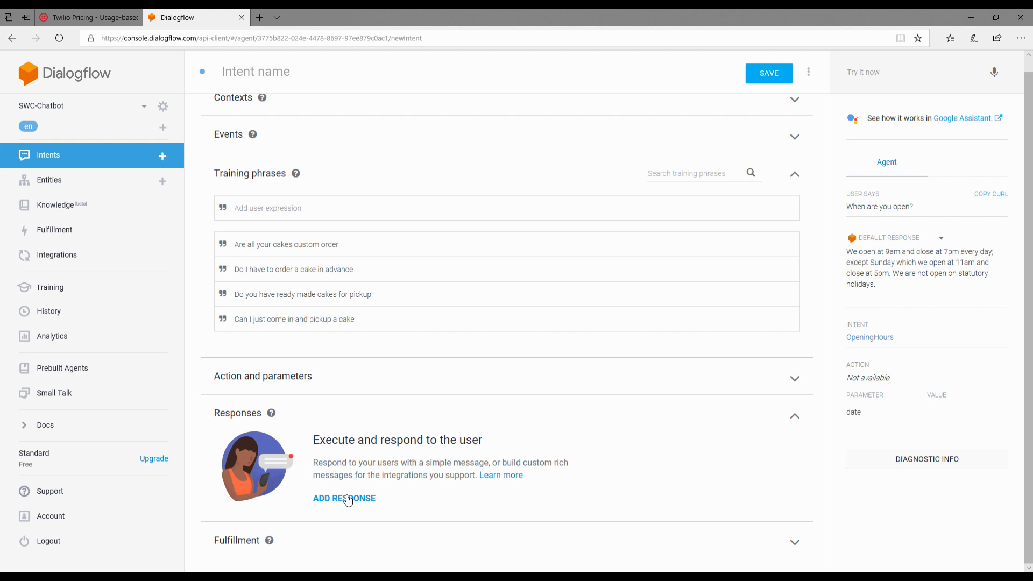
{"action": "left_click", "coordinate": [349, 498]}
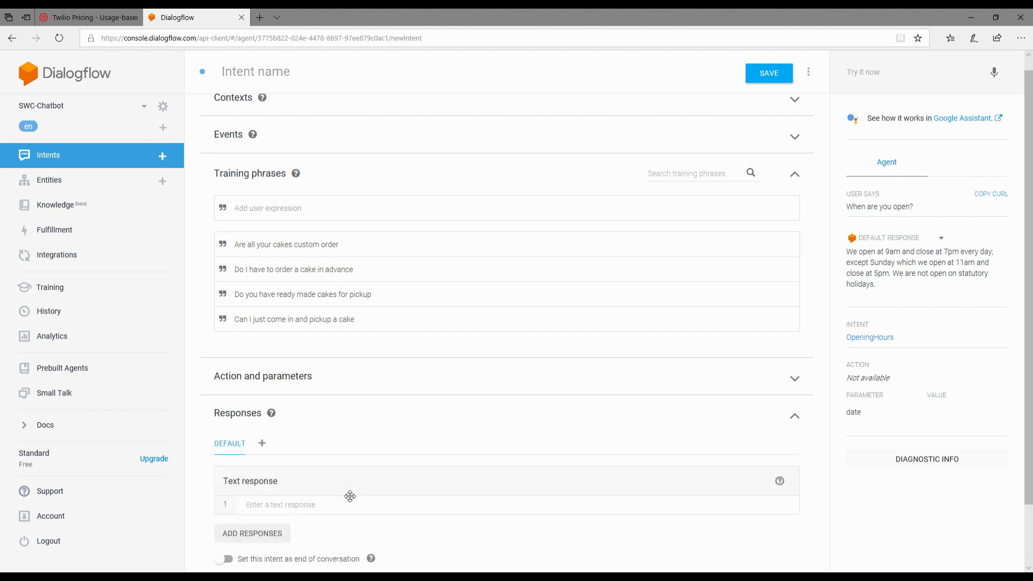
{"action": "left_click", "coordinate": [331, 441]}
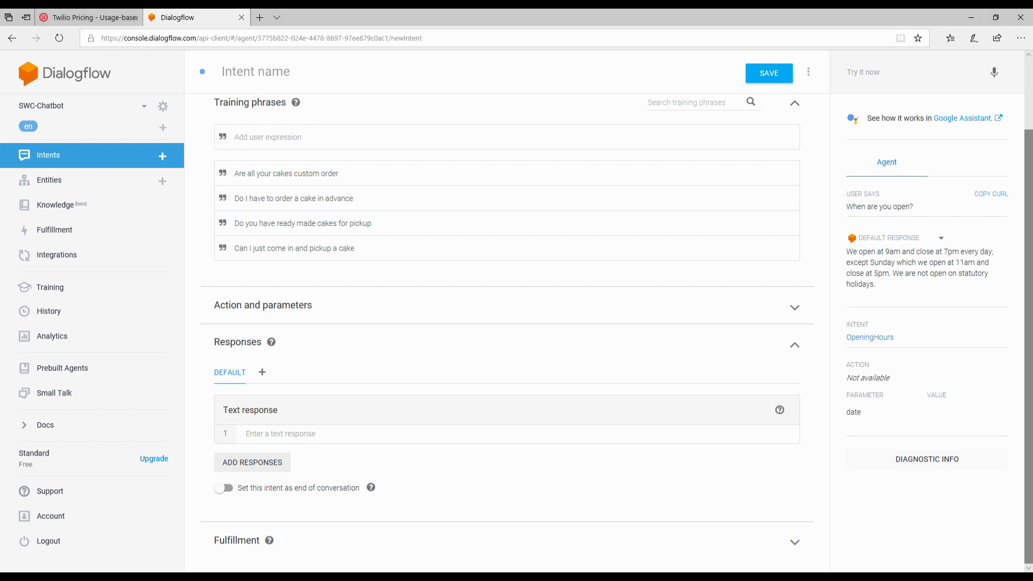
{"action": "left_click", "coordinate": [281, 437]}
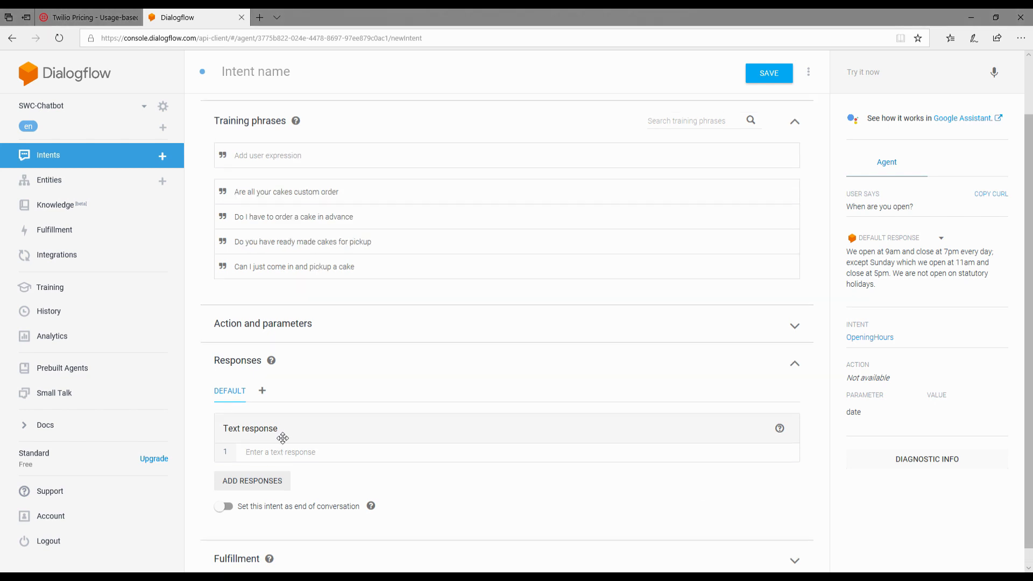
{"action": "left_click", "coordinate": [287, 456]}
{"action": "type", "text": "We offer both ready-made cakes for immediate pickup, and custom order cakes. Our ready-made cakes come in standard sizes serving approx. 4-6, 7-10, or 11-16 people. They are baked fresh daily."}
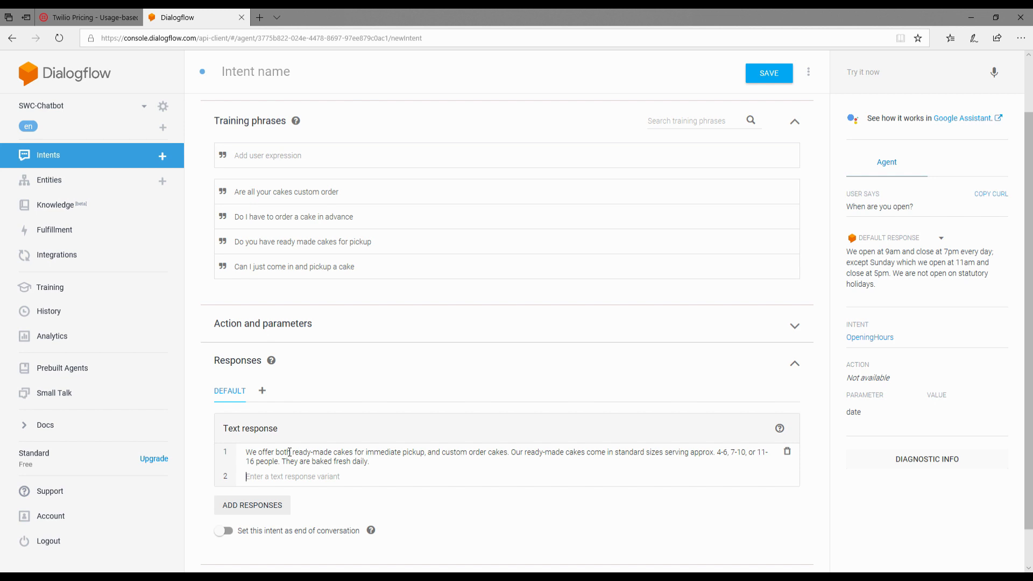
{"action": "left_click", "coordinate": [382, 472]}
Step: Name the intent ReadyMadeCakes, save it and return to the list of intents
{"action": "scroll", "coordinate": [409, 188], "scroll_direction": "up", "scroll_amount": 1}
{"action": "left_click", "coordinate": [248, 72]}
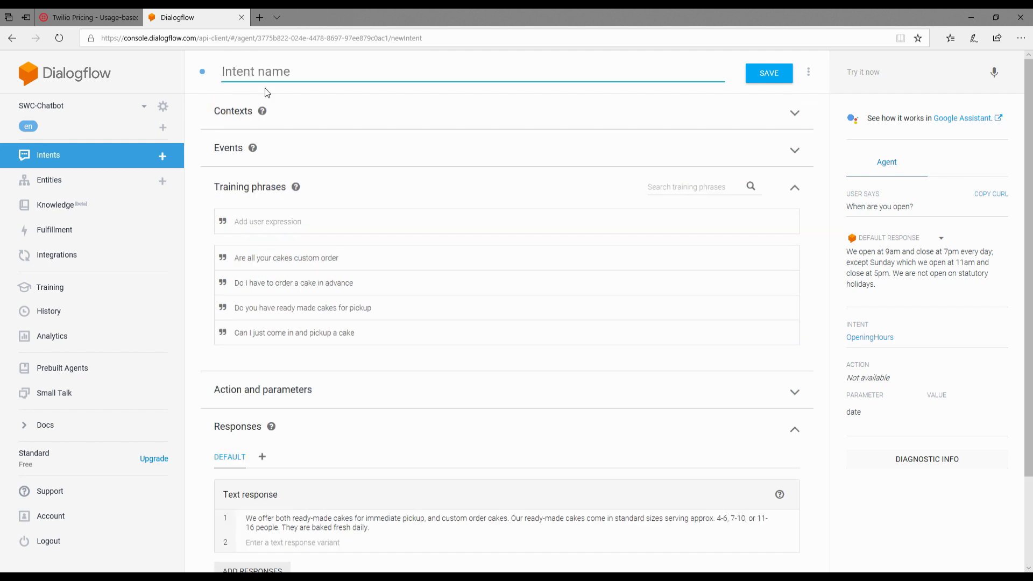
{"action": "type", "text": "ReadyMadeCakes"}
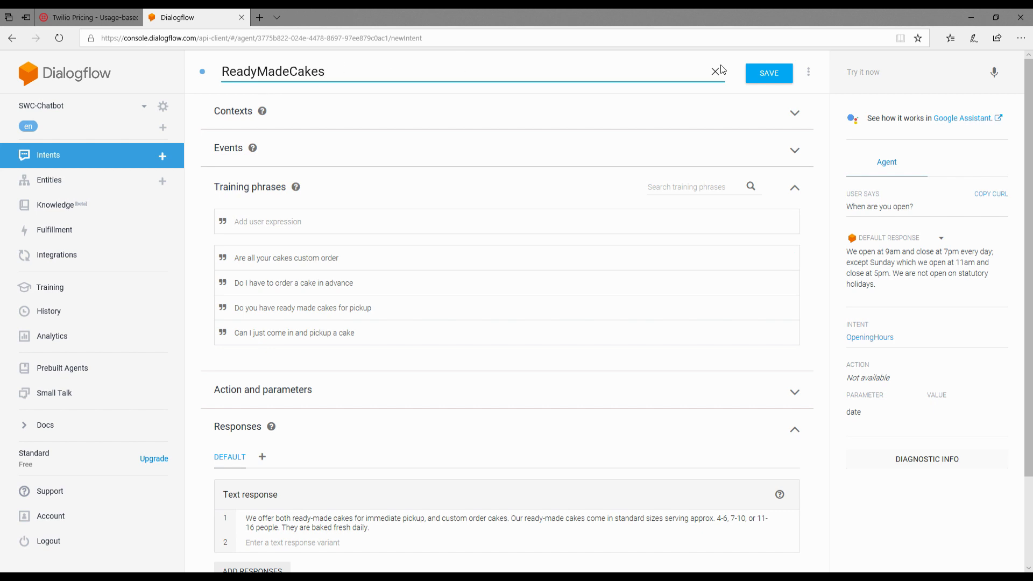
{"action": "left_click", "coordinate": [777, 79]}
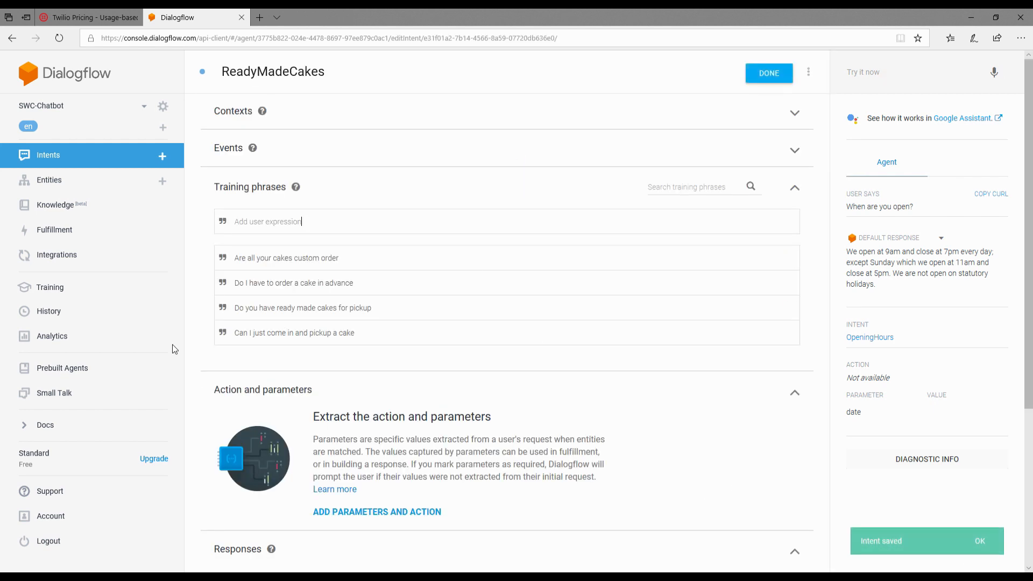
{"action": "left_click", "coordinate": [65, 157]}
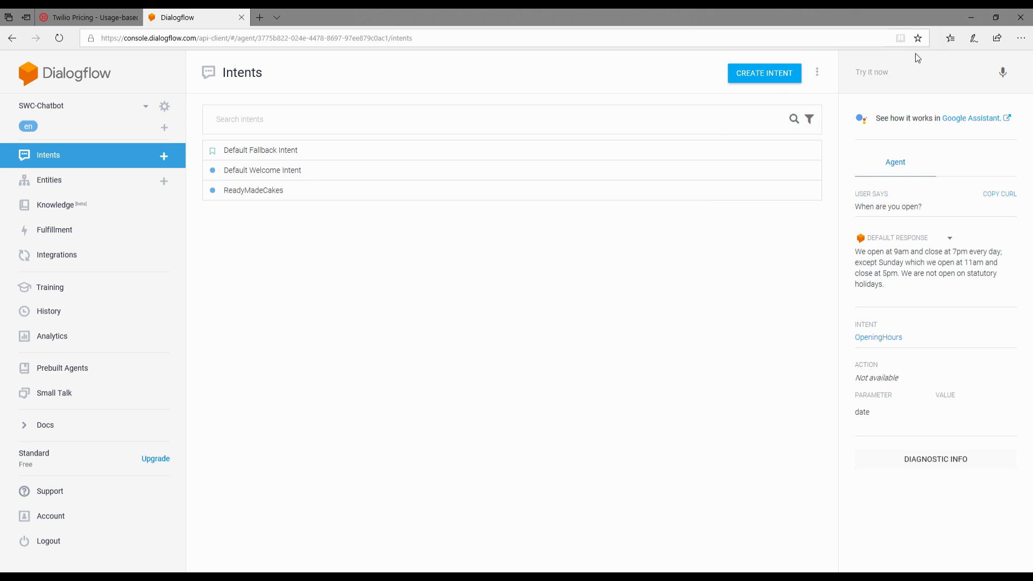
Step: Test the agent in the console with the greeting "hello"
{"action": "left_click", "coordinate": [901, 77]}
{"action": "left_click", "coordinate": [900, 77]}
{"action": "left_click", "coordinate": [900, 77]}
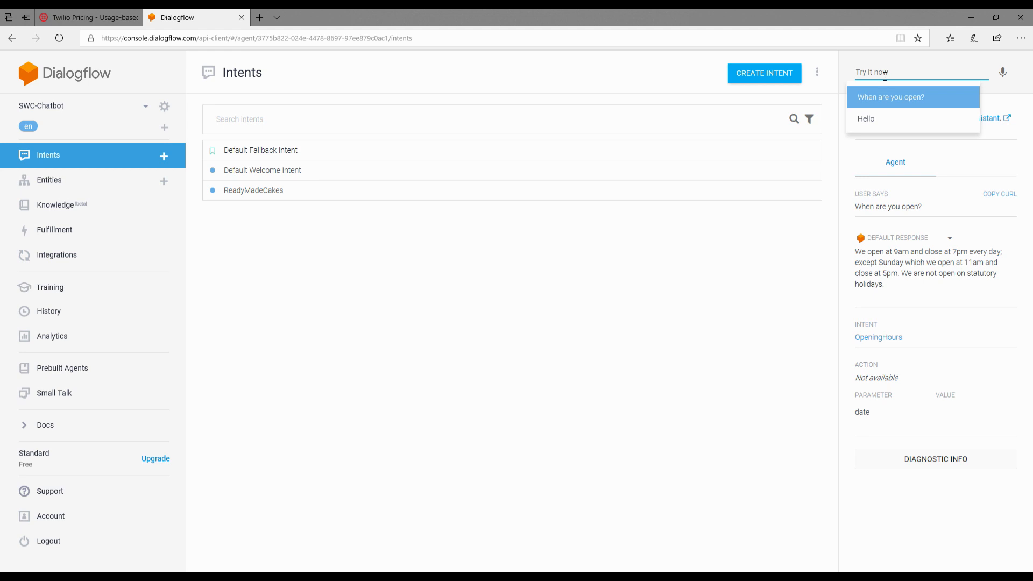
{"action": "type", "text": "hello"}
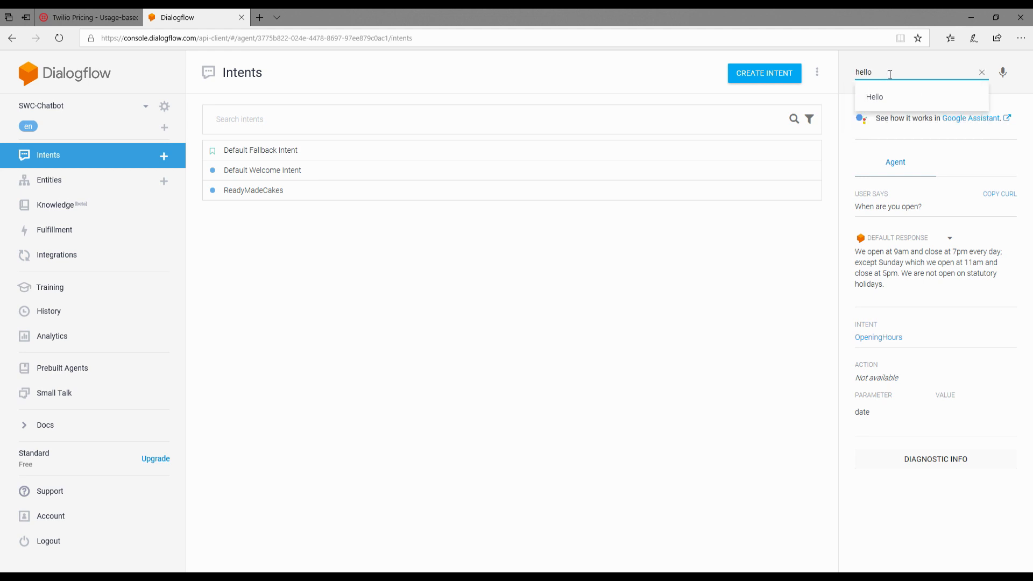
{"action": "key", "text": "Return"}
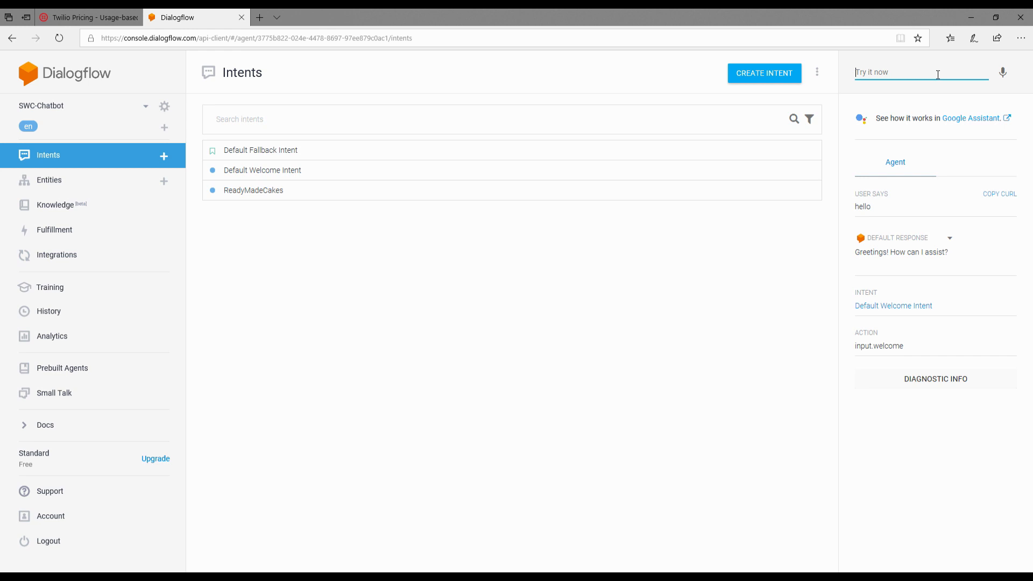
Step: Test the ready-made cakes intent by asking the agent "Do you offer ready made cakes"
{"action": "left_click", "coordinate": [937, 75]}
{"action": "type", "text": "Do you offer ready made cakes"}
{"action": "key", "text": "Return"}
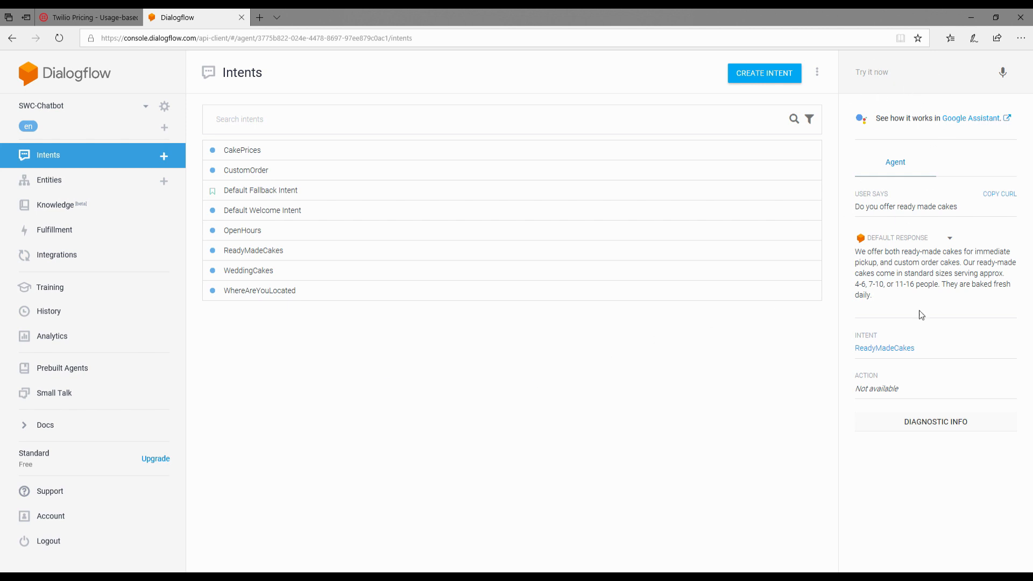
Step: Enable the agent's Web Demo integration and open its public demo page
{"action": "left_click", "coordinate": [40, 257]}
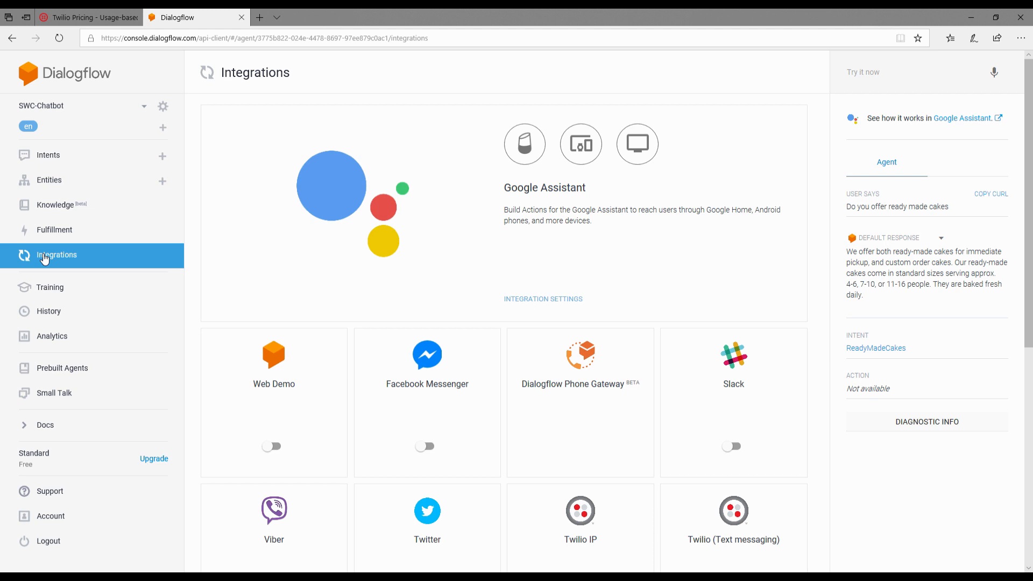
{"action": "scroll", "coordinate": [301, 293], "scroll_direction": "down", "scroll_amount": 2}
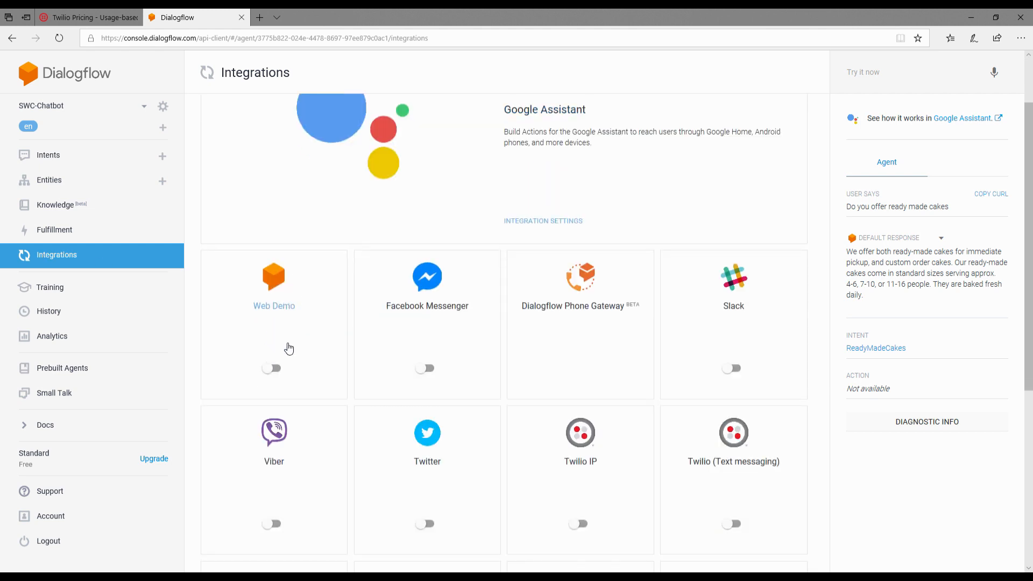
{"action": "left_click", "coordinate": [275, 370]}
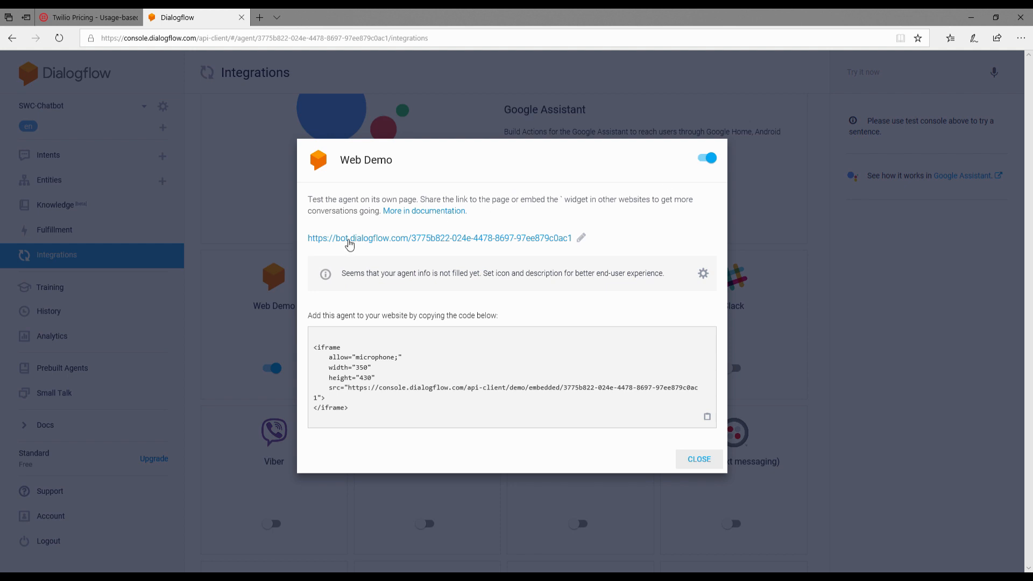
{"action": "left_click", "coordinate": [349, 239]}
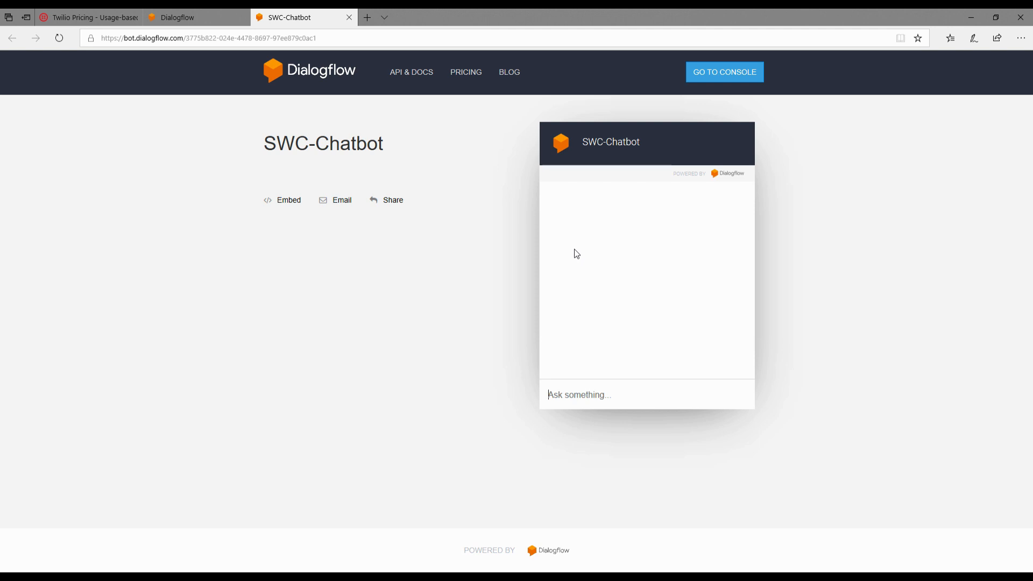
Step: Ask the SWC-Chatbot web demo "Do you make wedding cakes?" and "When are you open?"
{"action": "type", "text": "Do you make wedding cakes?"}
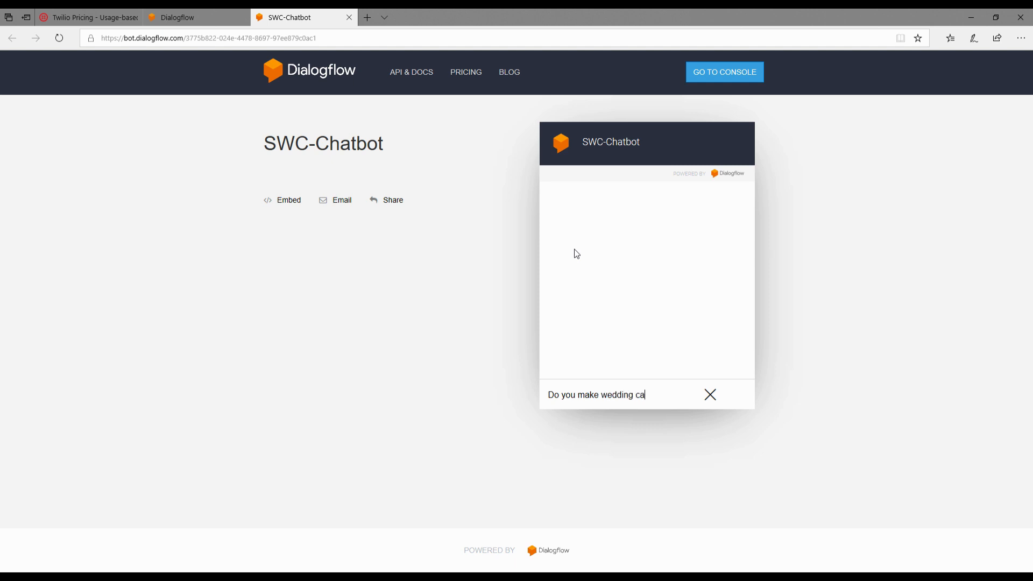
{"action": "key", "text": "Return"}
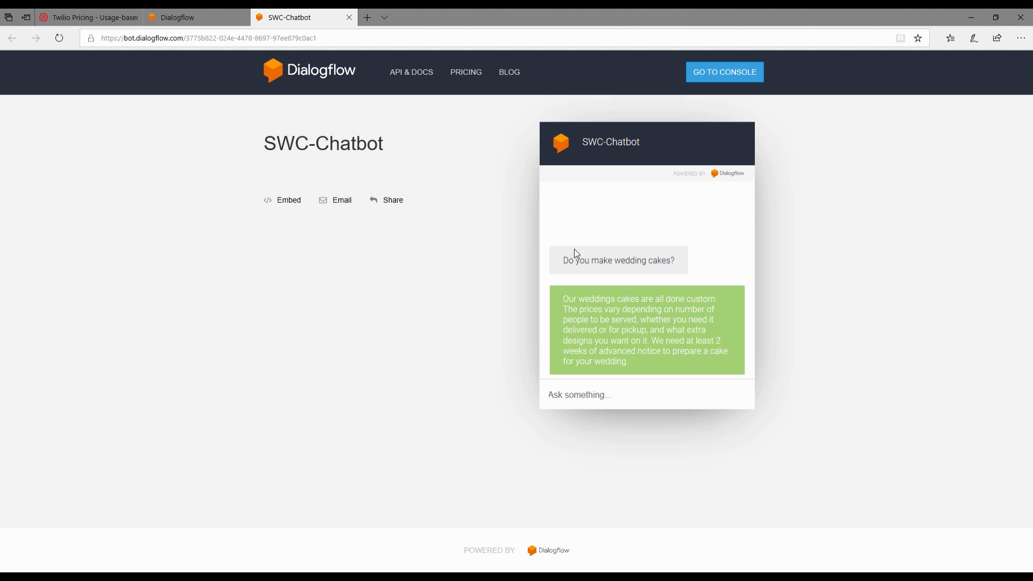
{"action": "type", "text": "When are you open?"}
{"action": "key", "text": "Return"}
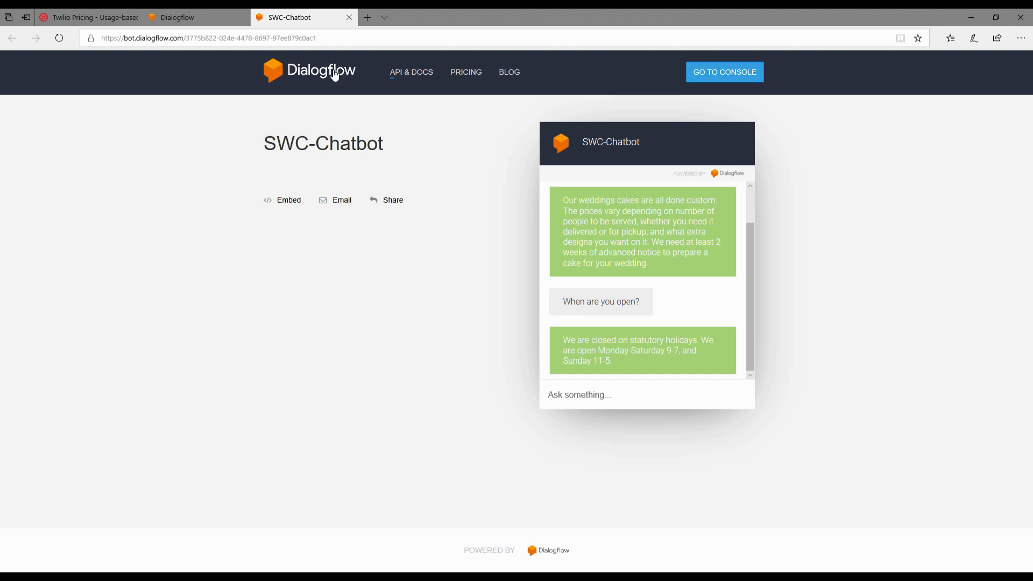
Step: Return to the Dialogflow console and turn off the Web Demo integration
{"action": "left_click", "coordinate": [190, 10]}
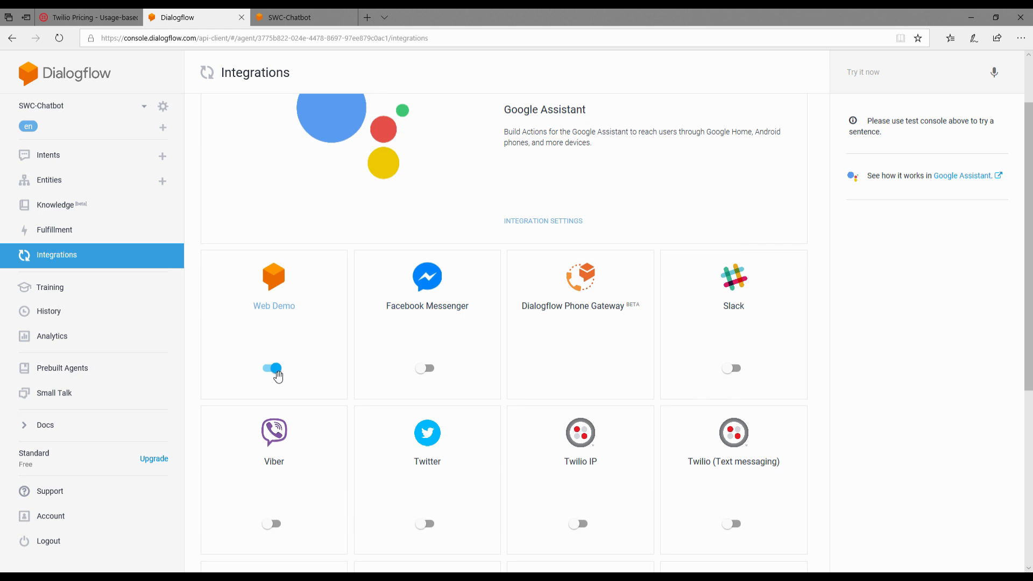
{"action": "left_click", "coordinate": [275, 369]}
Step: Review the Twilio (Text messaging) integration's setup instructions and request URL, leaving its settings unfilled
{"action": "scroll", "coordinate": [301, 386], "scroll_direction": "down", "scroll_amount": 3}
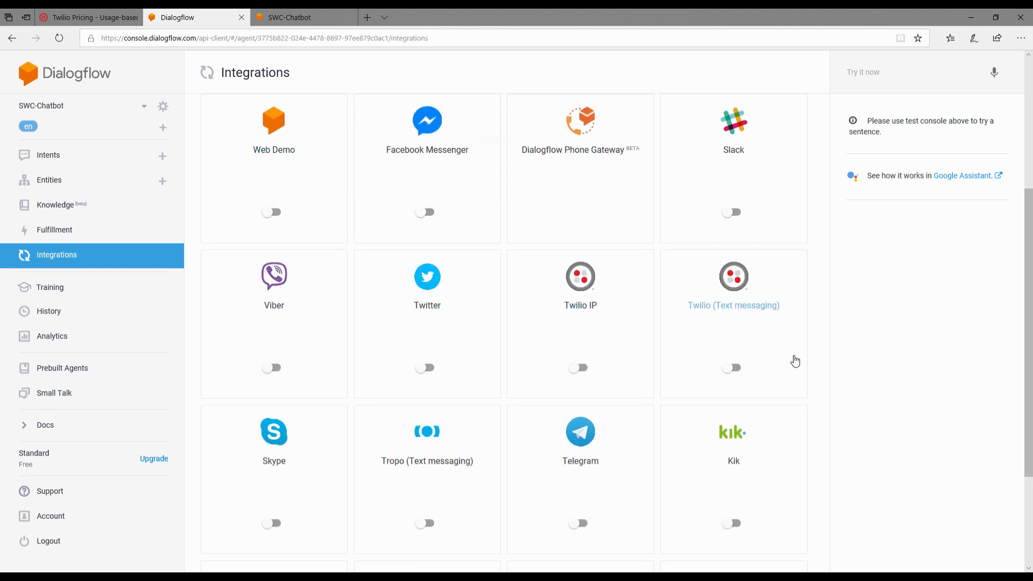
{"action": "left_click", "coordinate": [752, 339]}
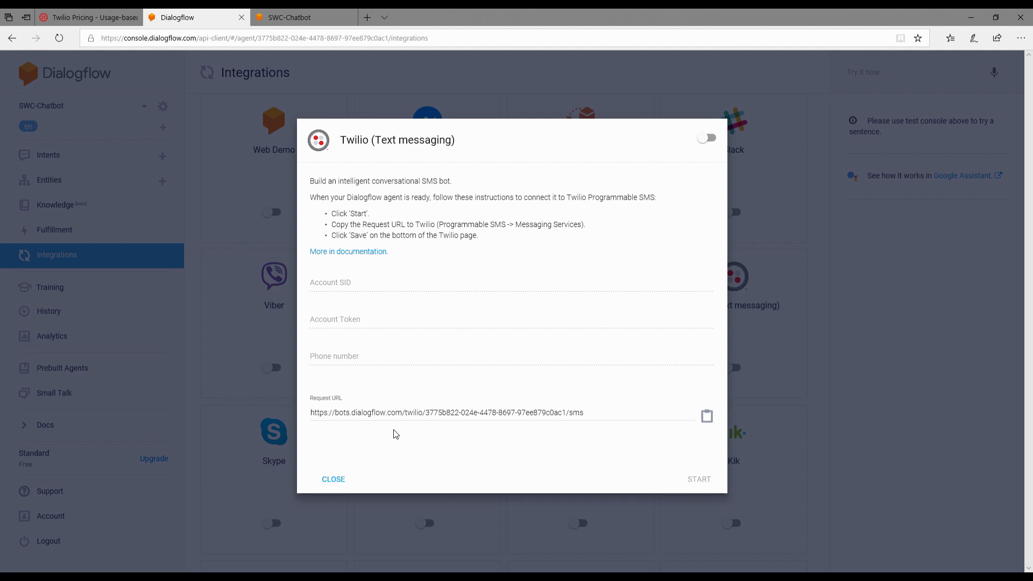
{"action": "left_click", "coordinate": [430, 415]}
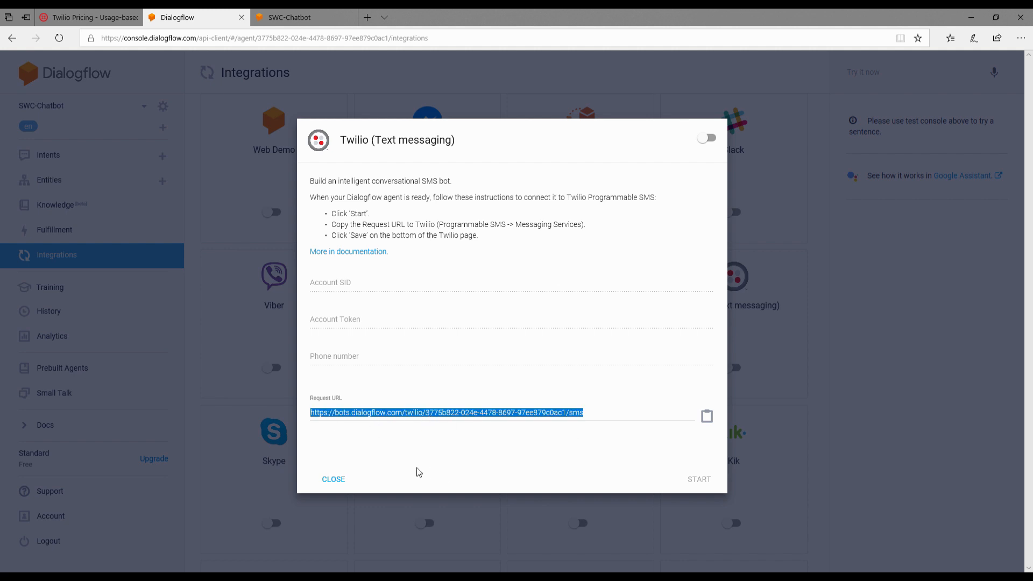
{"action": "left_click", "coordinate": [334, 479]}
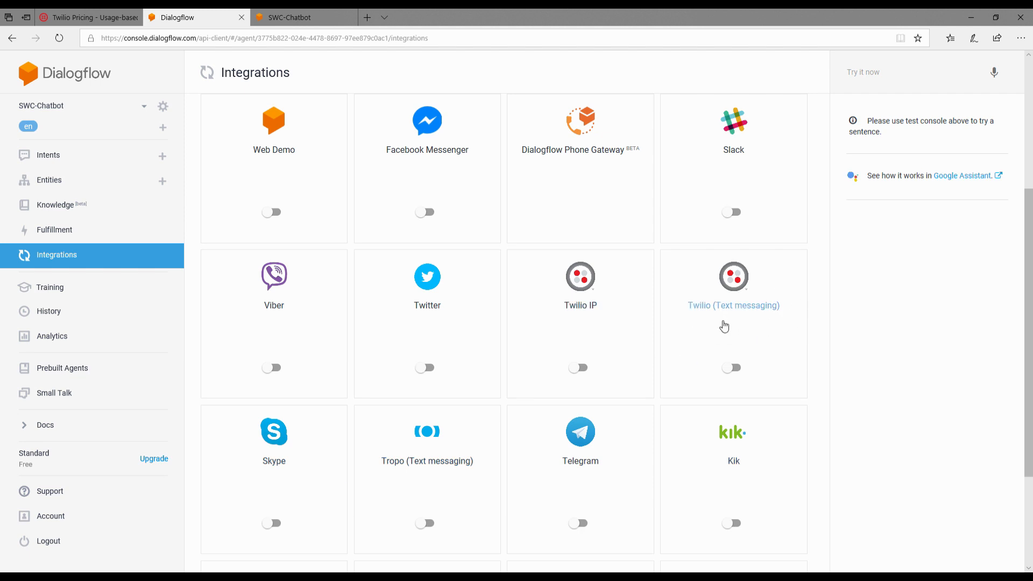
{"action": "left_click", "coordinate": [89, 17]}
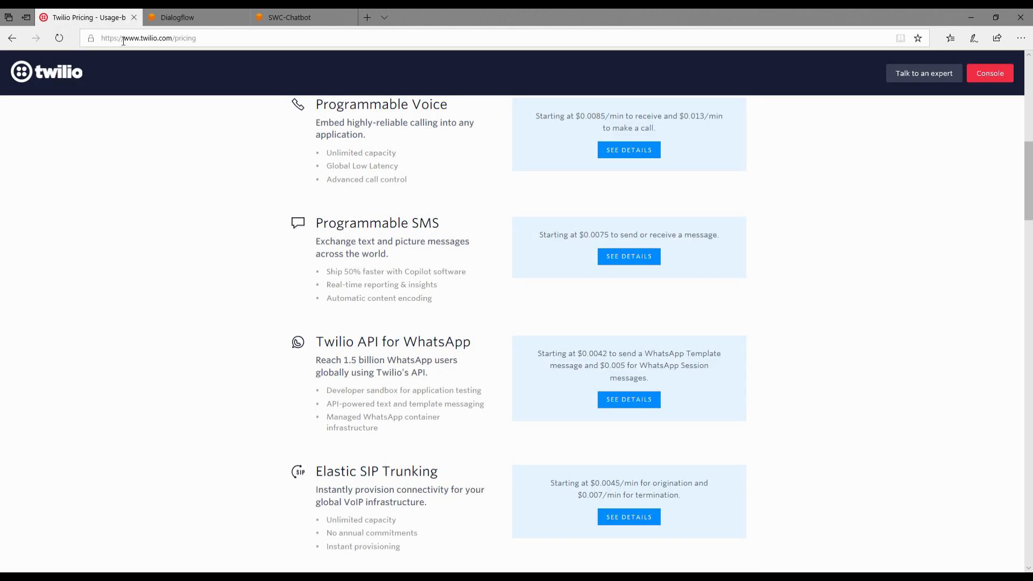
{"action": "left_click_drag", "start_coordinate": [198, 37], "coordinate": [172, 38]}
{"action": "key", "text": "BackSpace"}
{"action": "key", "text": "Return"}
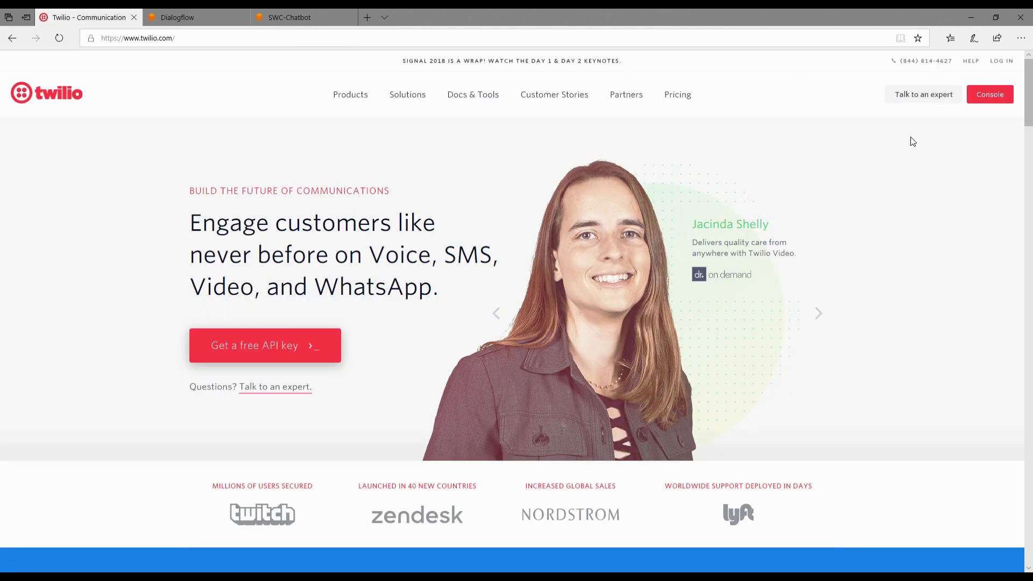
{"action": "left_click", "coordinate": [994, 95]}
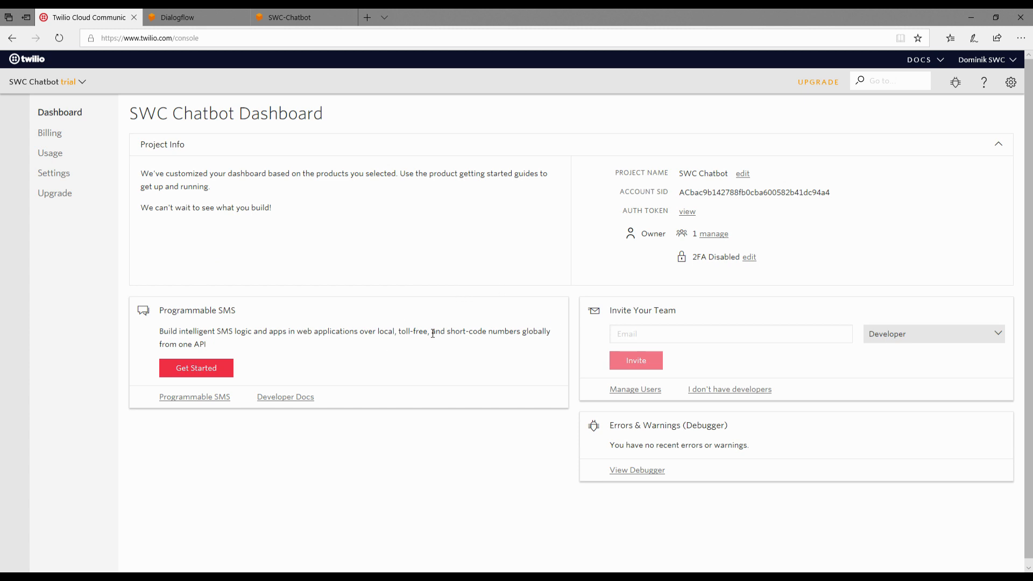
Step: Start creating a new Twilio project and look through the available project templates
{"action": "left_click", "coordinate": [69, 82]}
{"action": "left_click", "coordinate": [49, 153]}
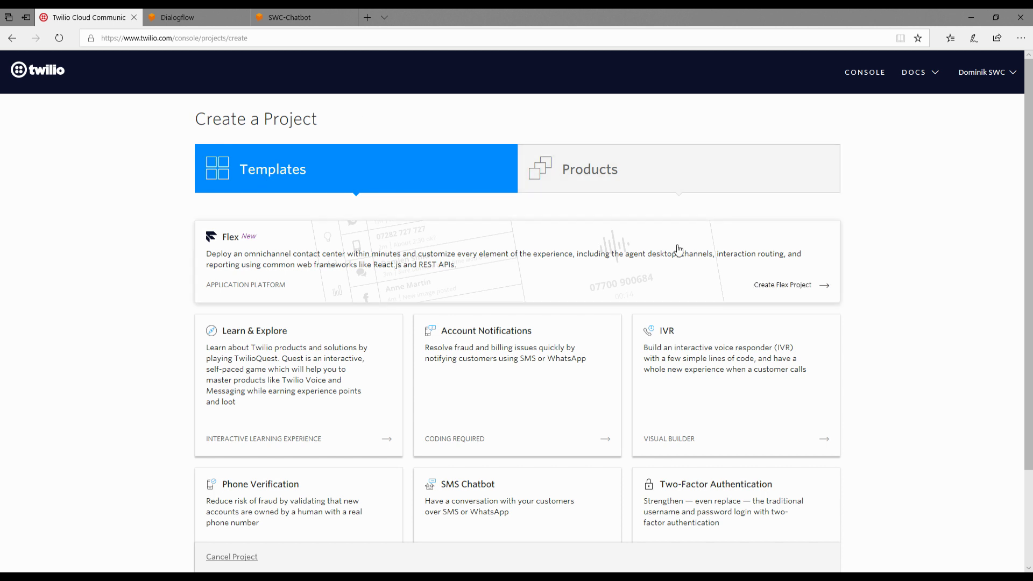
{"action": "scroll", "coordinate": [376, 283], "scroll_direction": "down", "scroll_amount": 3}
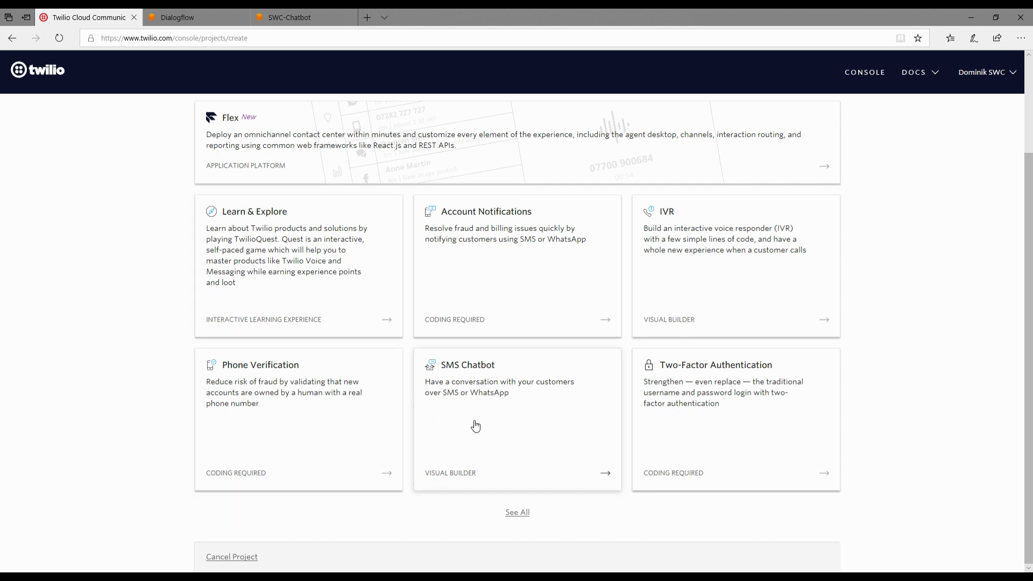
{"action": "scroll", "coordinate": [299, 319], "scroll_direction": "up", "scroll_amount": 1}
{"action": "scroll", "coordinate": [299, 319], "scroll_direction": "up", "scroll_amount": 2}
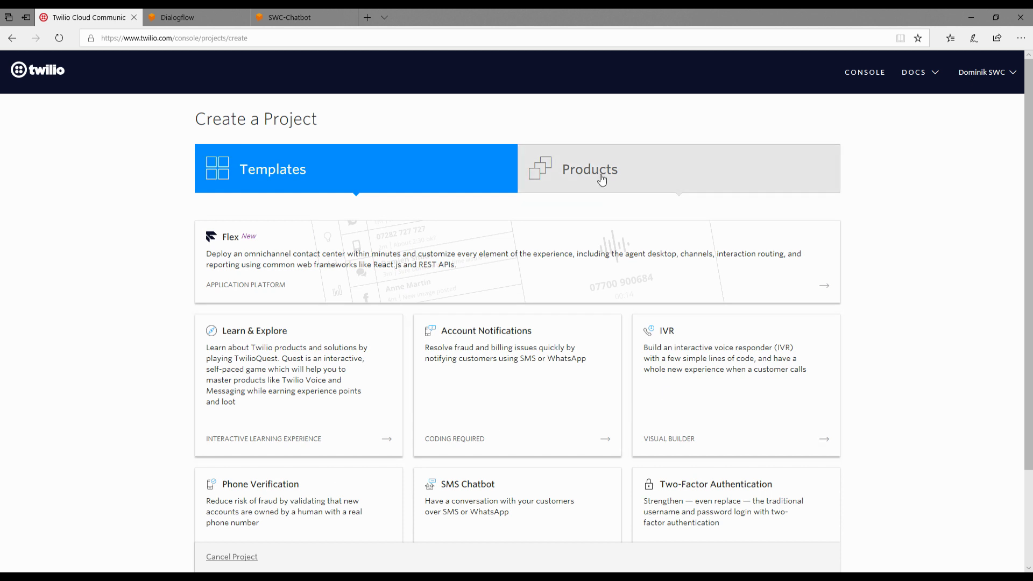
Step: Select Programmable SMS as the product for the new Twilio project and continue to its naming
{"action": "left_click", "coordinate": [603, 177]}
{"action": "scroll", "coordinate": [616, 180], "scroll_direction": "down", "scroll_amount": 2}
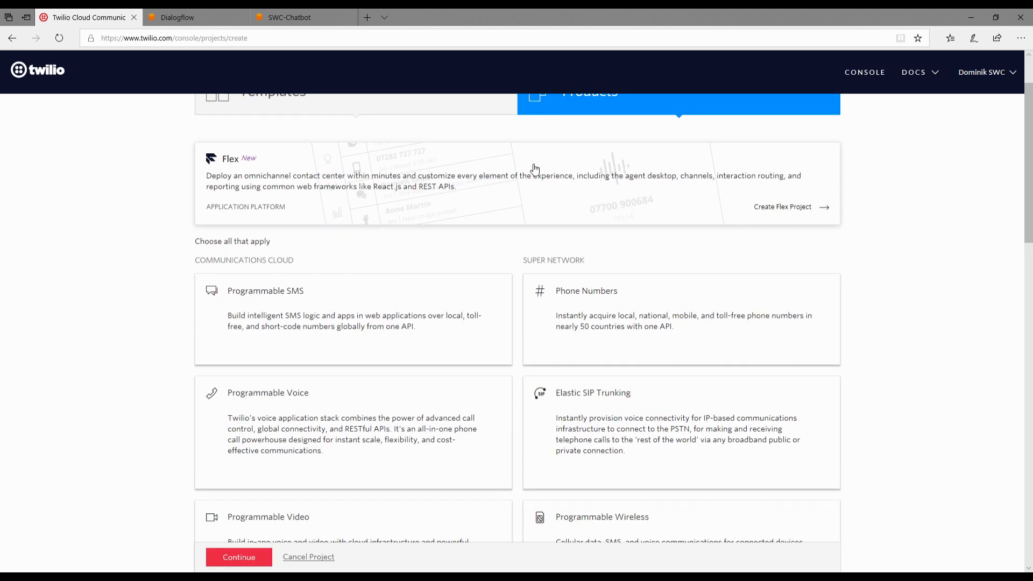
{"action": "scroll", "coordinate": [511, 194], "scroll_direction": "up", "scroll_amount": 2}
{"action": "scroll", "coordinate": [651, 236], "scroll_direction": "down", "scroll_amount": 20}
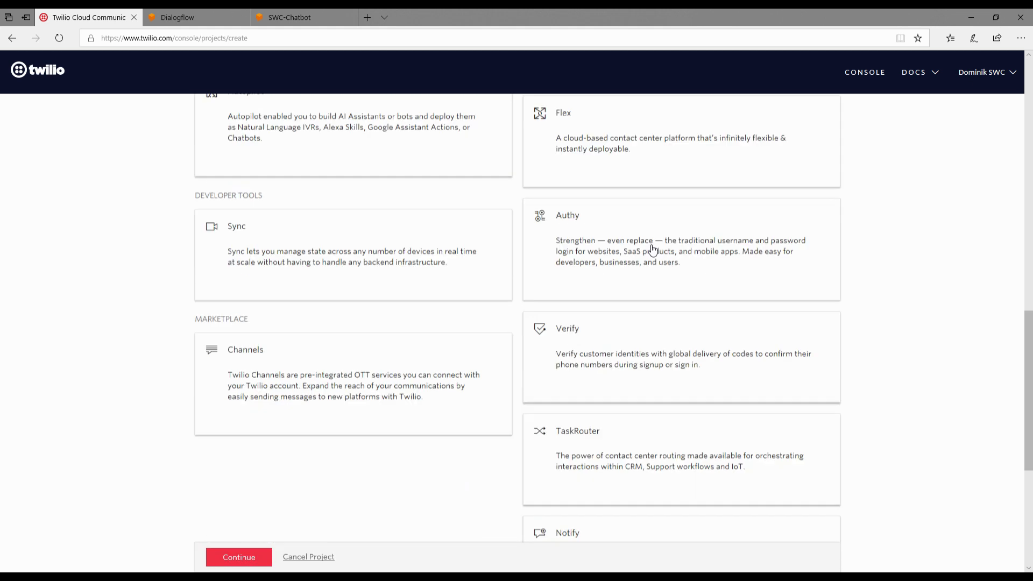
{"action": "scroll", "coordinate": [649, 249], "scroll_direction": "up", "scroll_amount": 10}
{"action": "scroll", "coordinate": [651, 249], "scroll_direction": "up", "scroll_amount": 10}
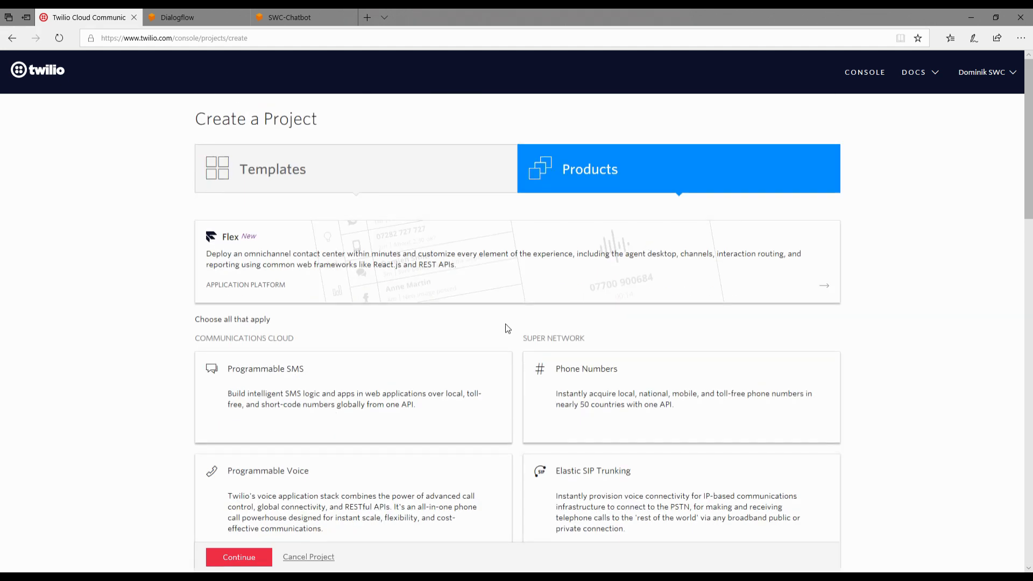
{"action": "left_click", "coordinate": [234, 383]}
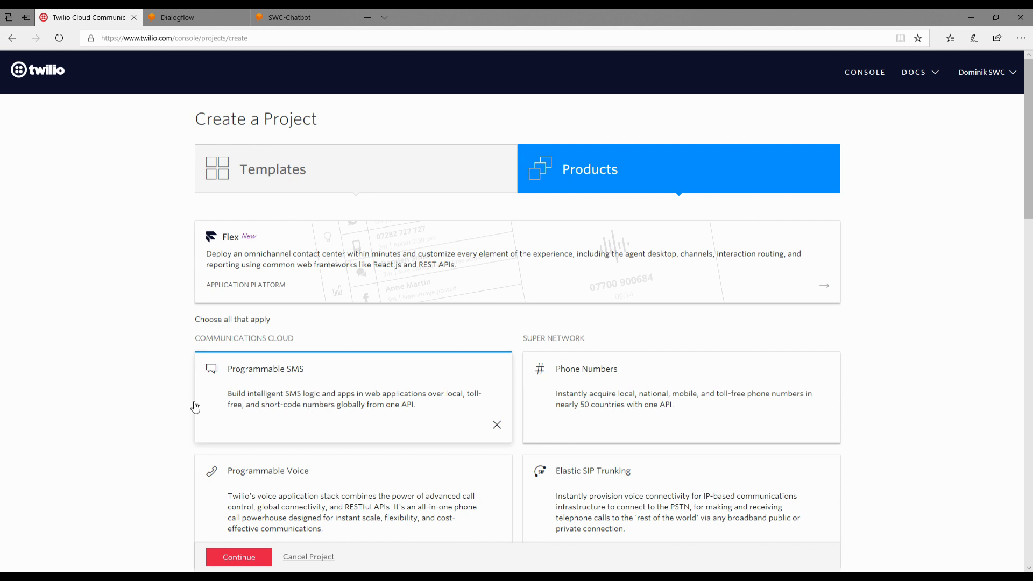
{"action": "left_click", "coordinate": [232, 557]}
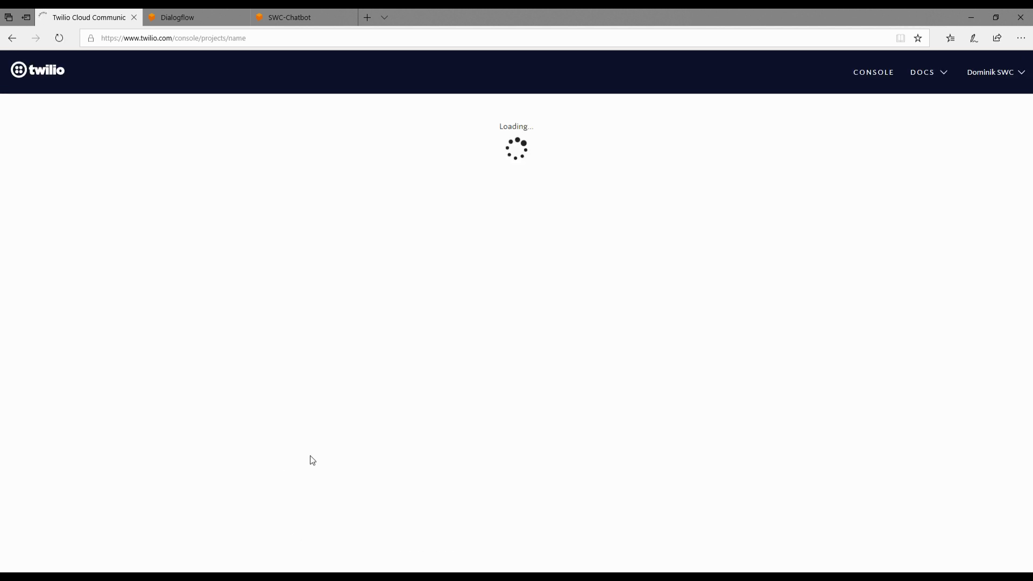
Step: Name the new Twilio project SWC-BakeryBot and skip inviting teammates
{"action": "left_click_drag", "start_coordinate": [308, 225], "coordinate": [94, 166]}
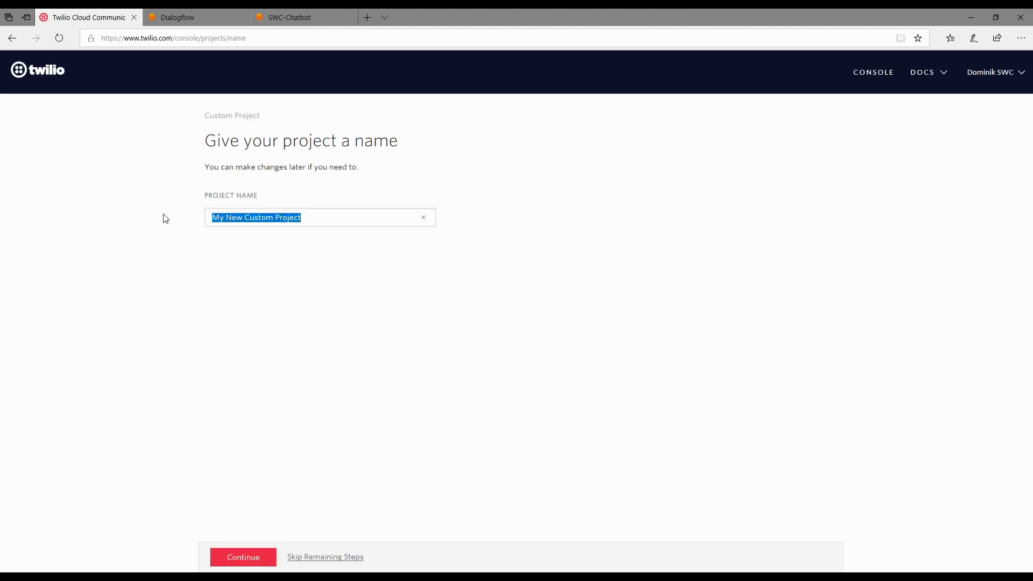
{"action": "type", "text": "SWC-BAkery"}
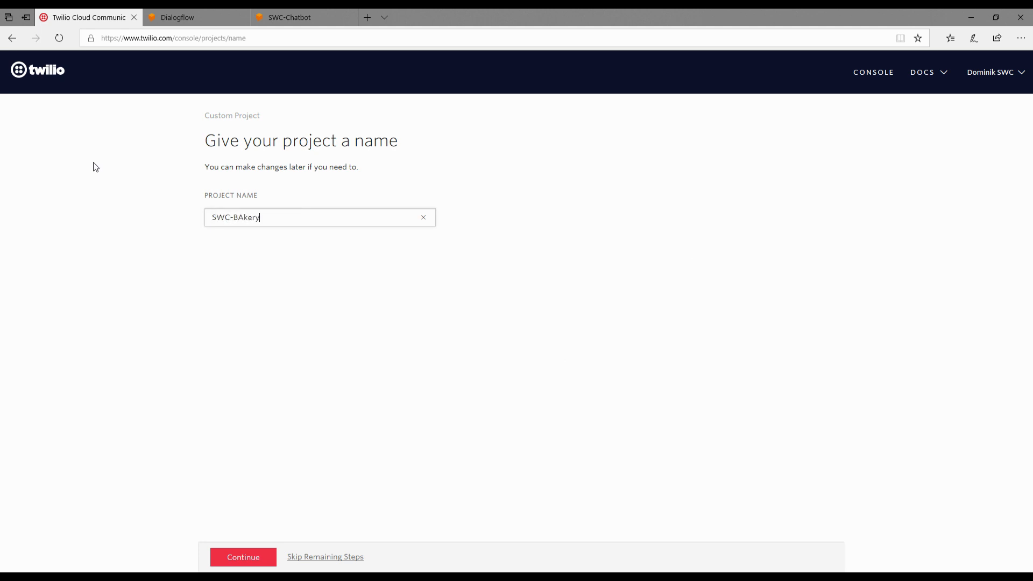
{"action": "key", "text": "BackSpace"}
{"action": "key", "text": "BackSpace"}
{"action": "key", "text": "BackSpace"}
{"action": "type", "text": "akery"}
{"action": "left_click", "coordinate": [263, 557]}
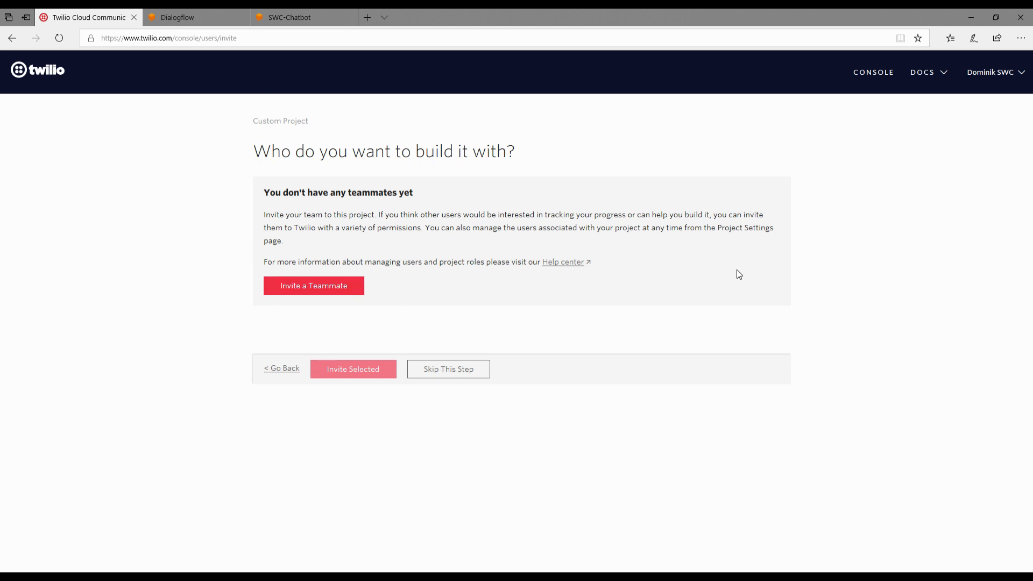
{"action": "left_click", "coordinate": [449, 370]}
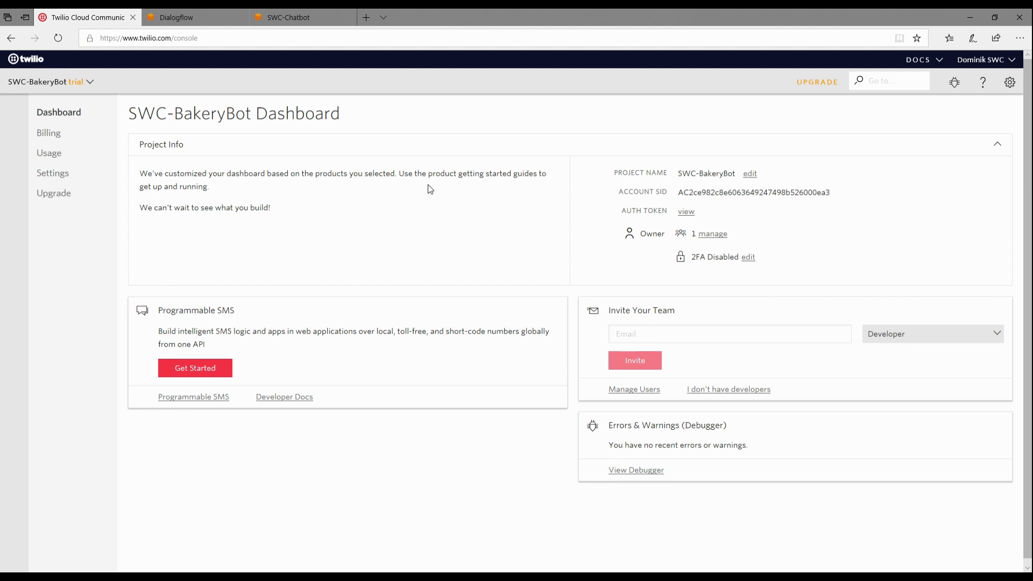
Step: Look at the project's account SID and the Upgrade Account page, and return to the project dashboard
{"action": "left_click", "coordinate": [723, 194]}
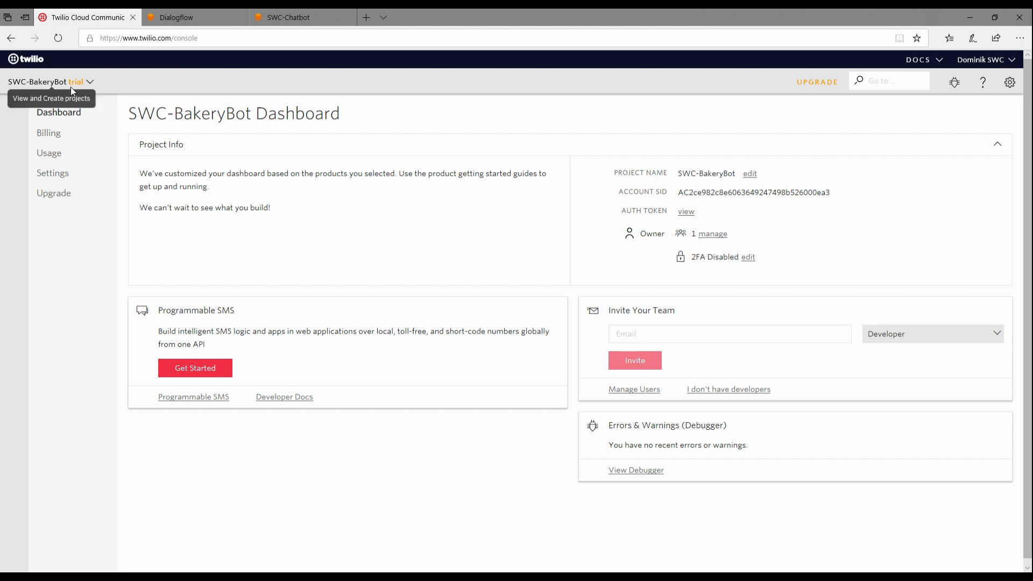
{"action": "left_click", "coordinate": [54, 194]}
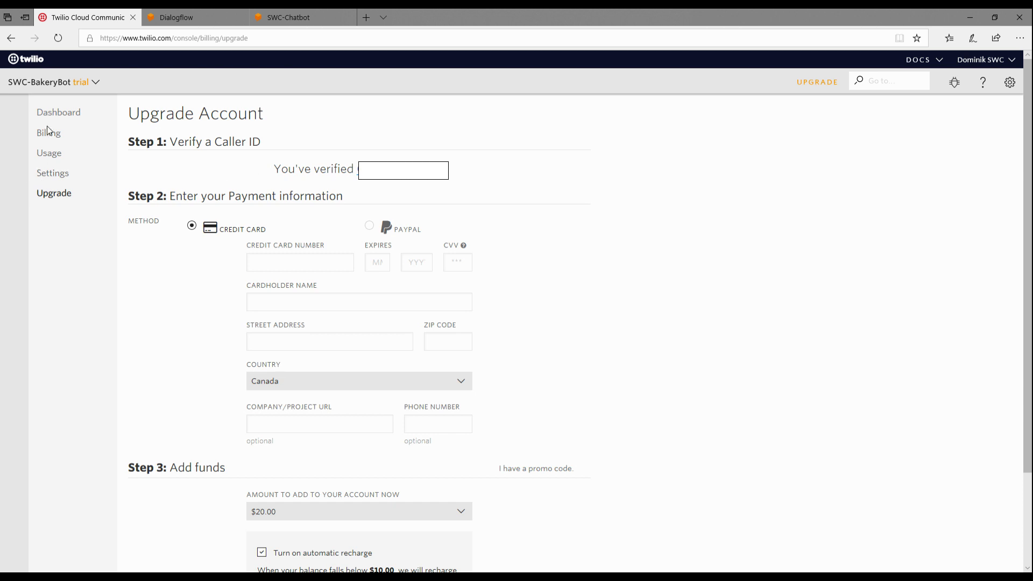
{"action": "left_click", "coordinate": [57, 112]}
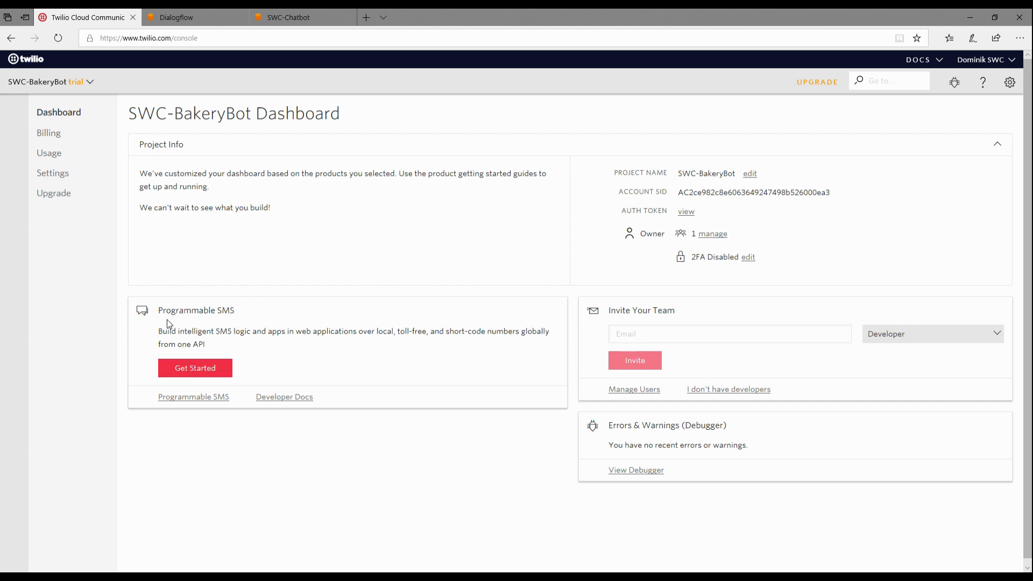
Step: Search for a Canadian Twilio phone number with SMS capability and acquire the first result, located in Alma, QC
{"action": "left_click", "coordinate": [186, 375]}
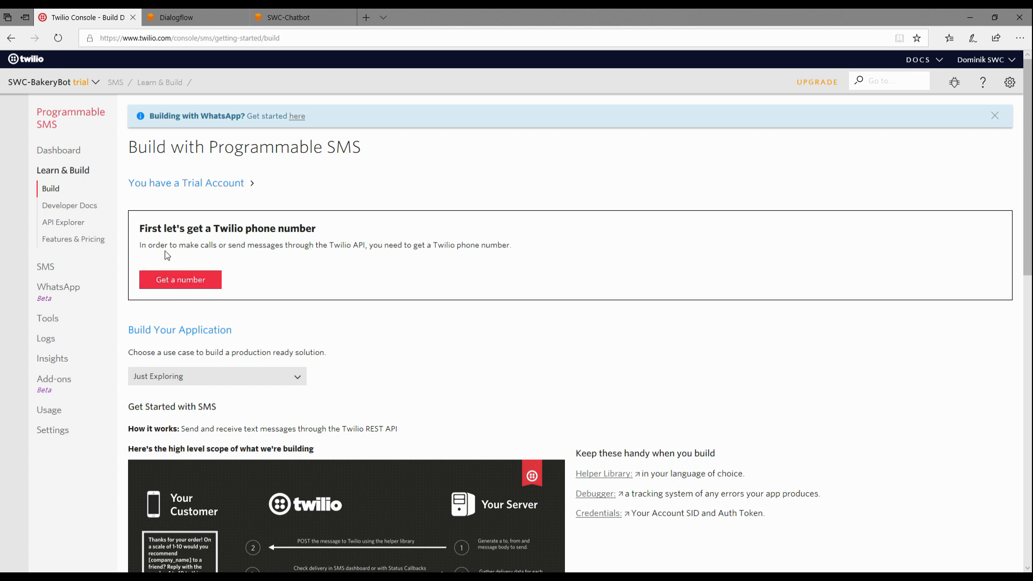
{"action": "left_click", "coordinate": [199, 280]}
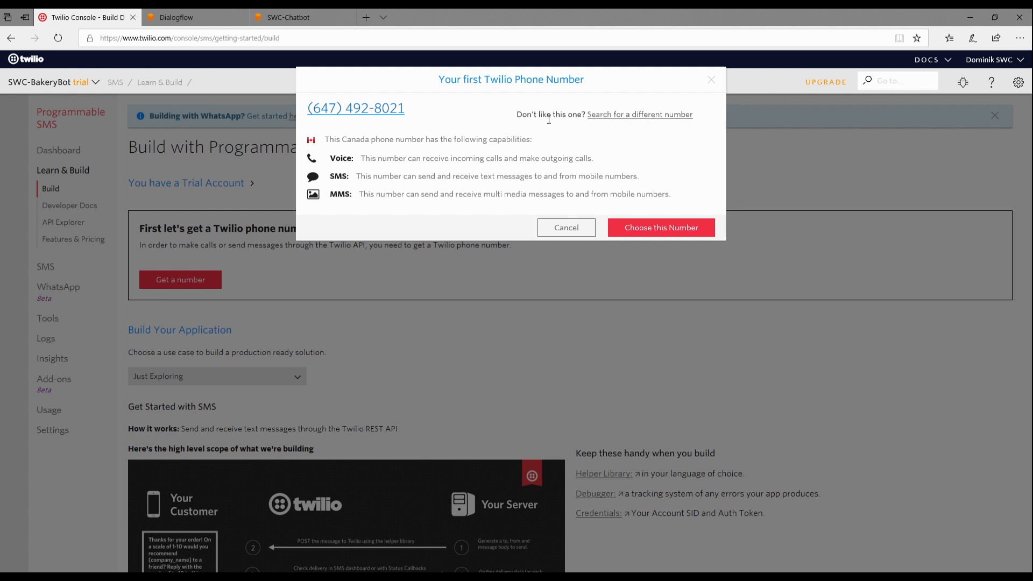
{"action": "left_click", "coordinate": [638, 115]}
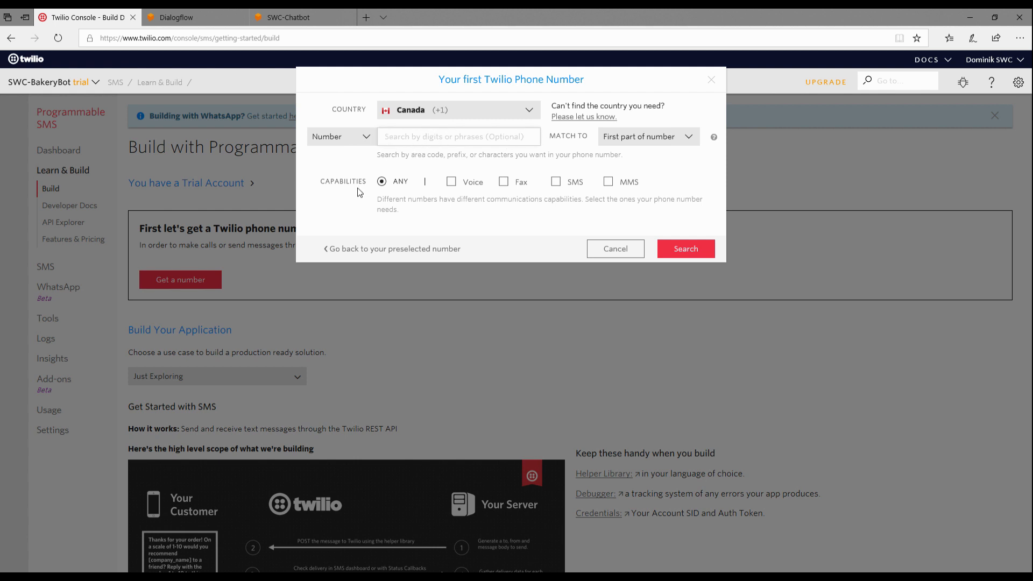
{"action": "left_click", "coordinate": [557, 183]}
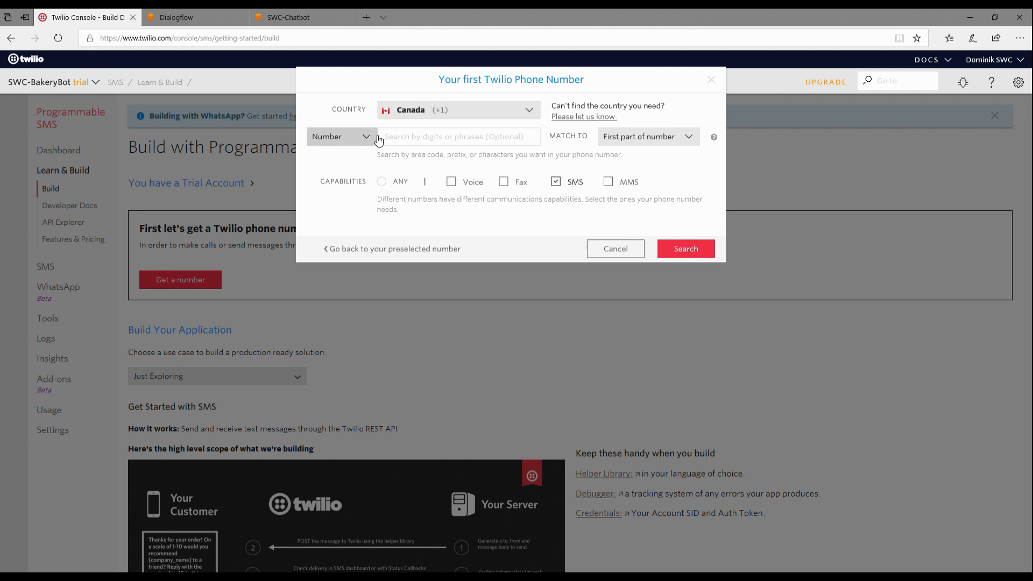
{"action": "left_click", "coordinate": [688, 257]}
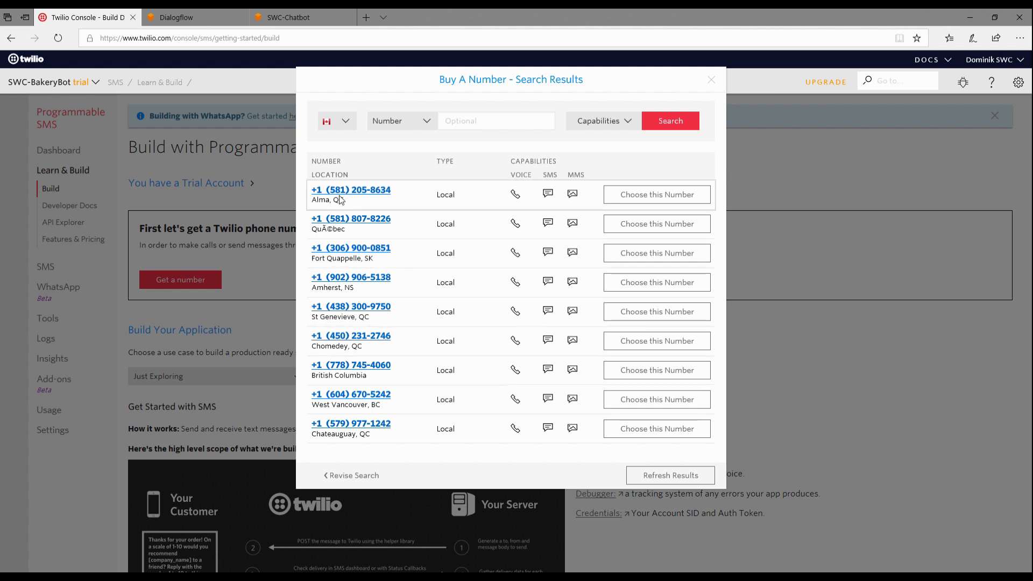
{"action": "left_click", "coordinate": [655, 201]}
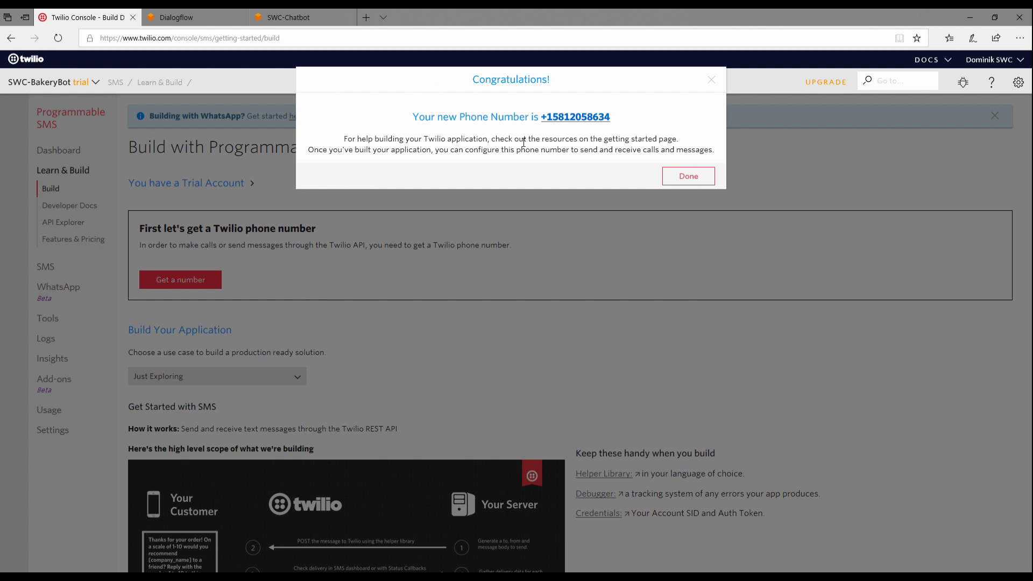
{"action": "left_click", "coordinate": [689, 178]}
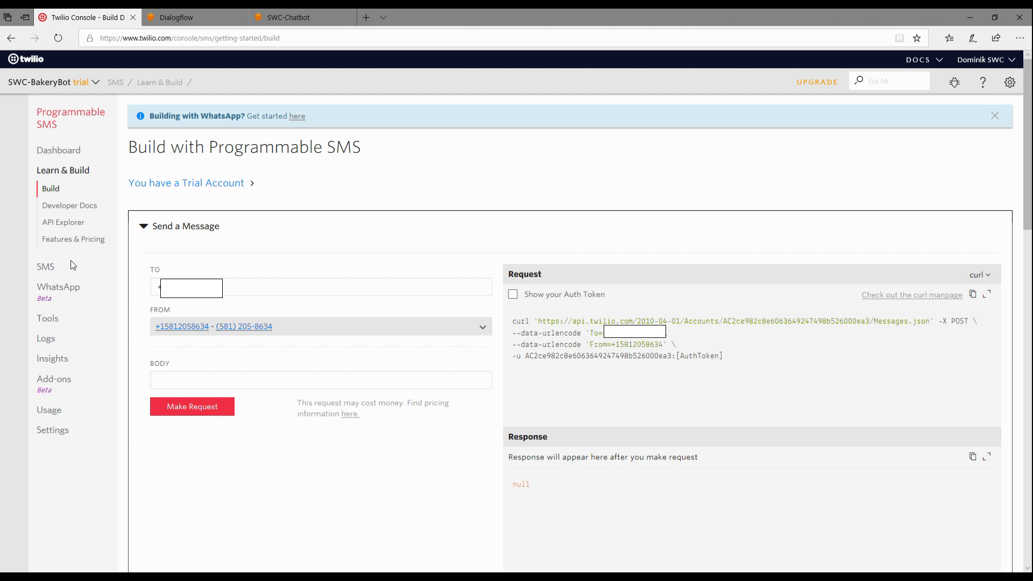
Step: Start a new Messaging Service for Programmable SMS with the friendly name SWC-BakeryBot
{"action": "left_click", "coordinate": [46, 267]}
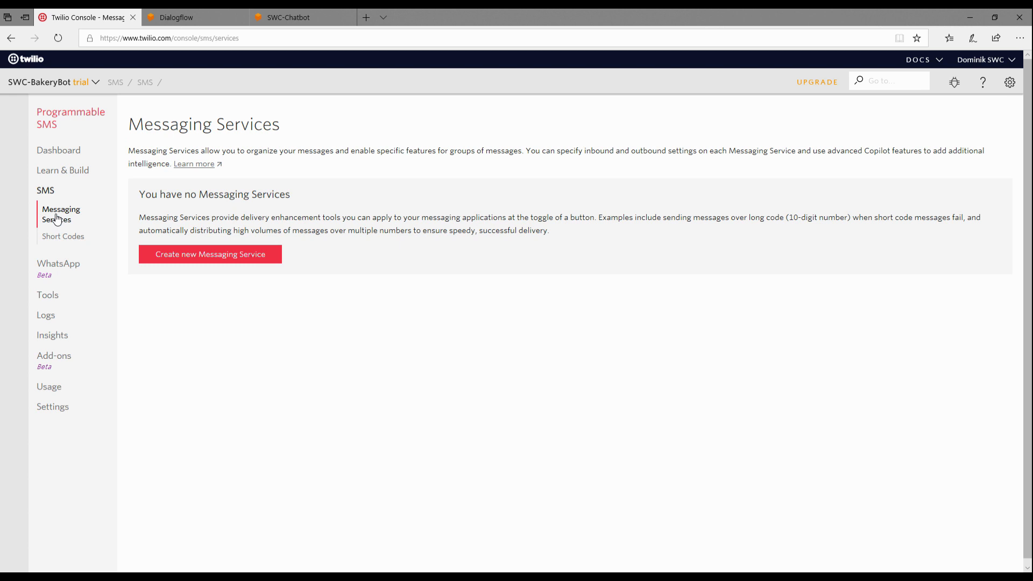
{"action": "left_click", "coordinate": [203, 256]}
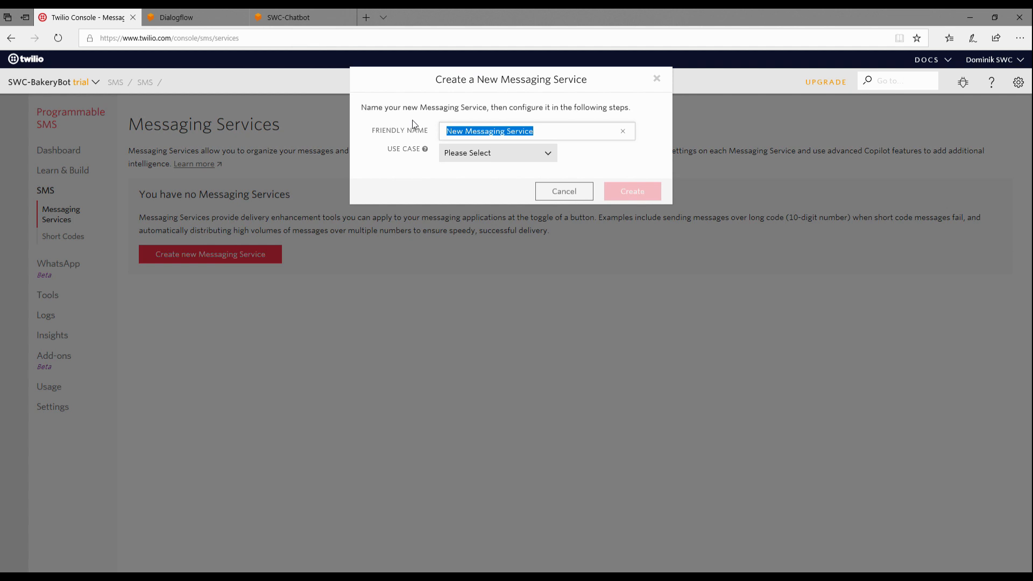
{"action": "type", "text": "SWC-"}
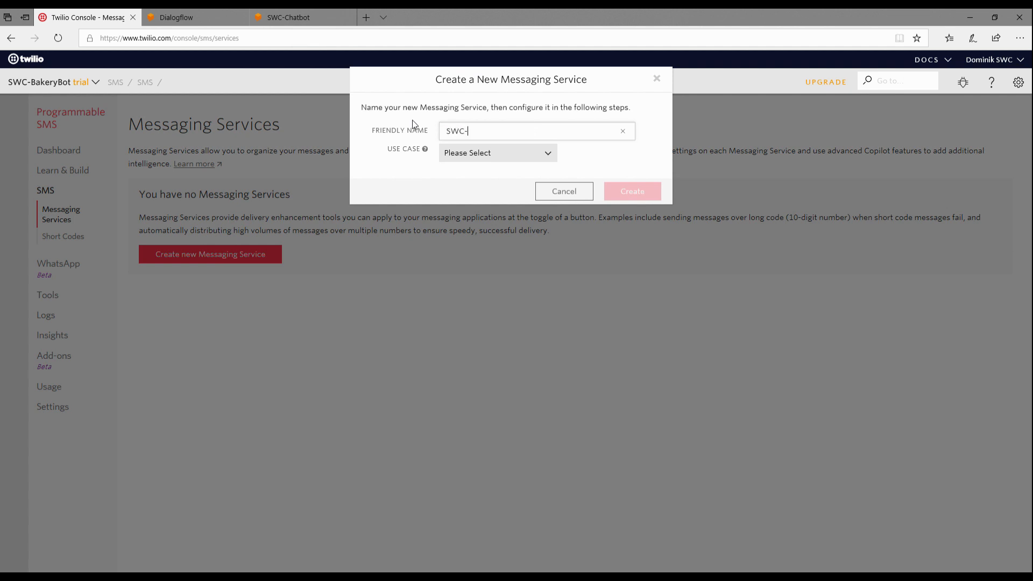
{"action": "type", "text": "BakeryBot"}
Step: Set the new Messaging Service's use case to Chat Bot/Interactive 2-Way
{"action": "left_click", "coordinate": [457, 153]}
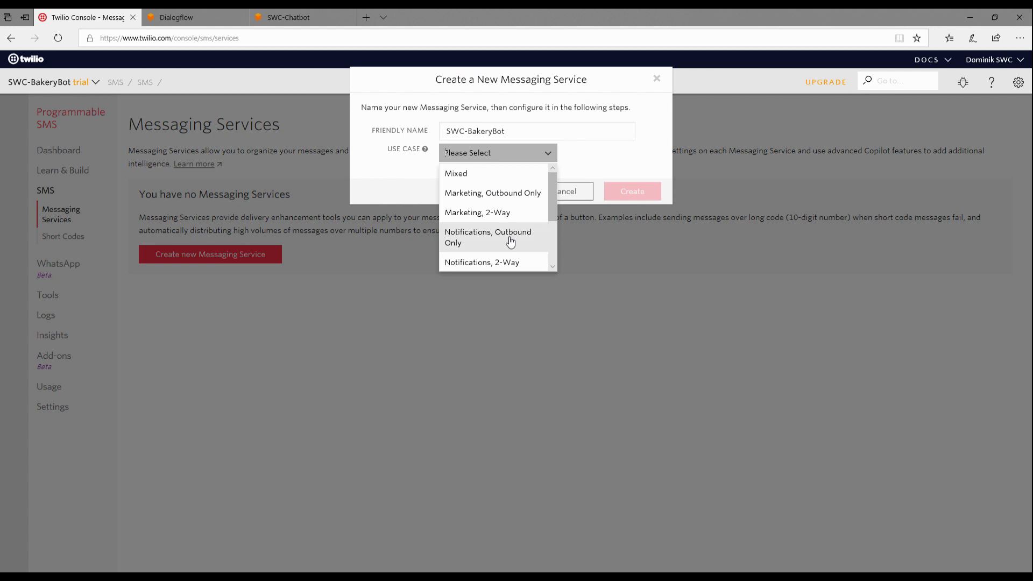
{"action": "scroll", "coordinate": [506, 238], "scroll_direction": "down", "scroll_amount": 3}
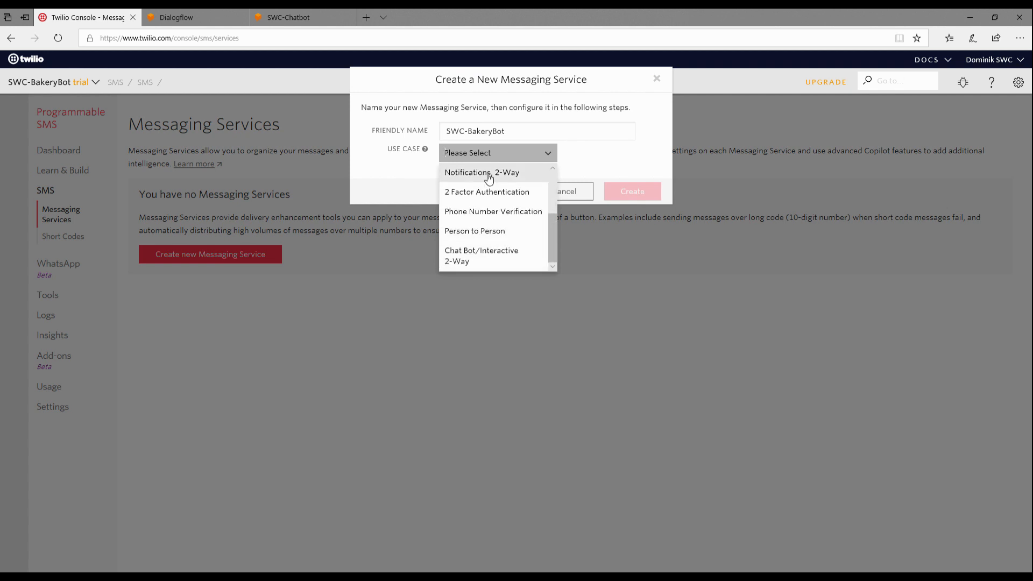
{"action": "left_click", "coordinate": [487, 261]}
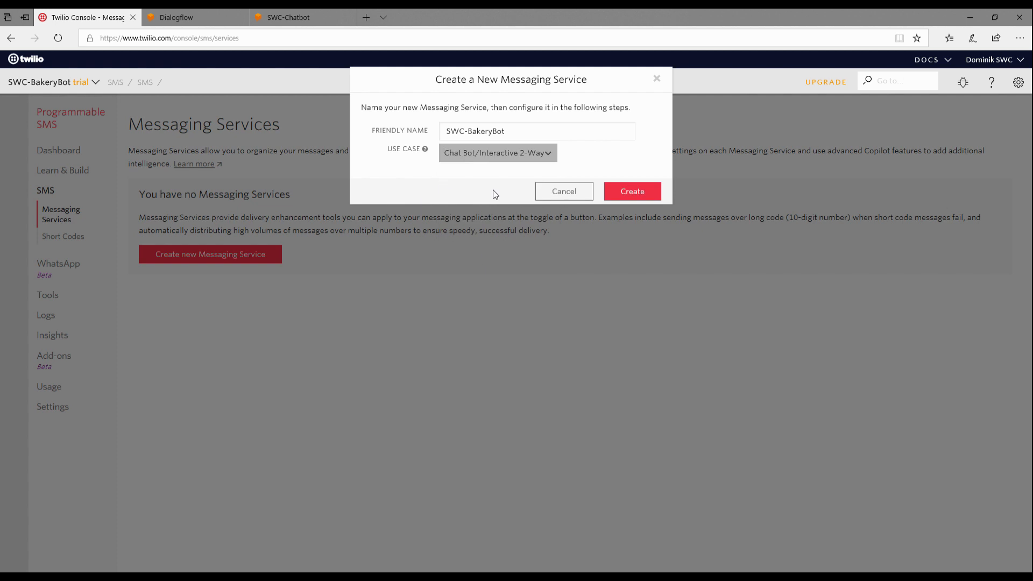
Step: Create the messaging service and enable processing of inbound messages in its configuration
{"action": "left_click", "coordinate": [633, 192]}
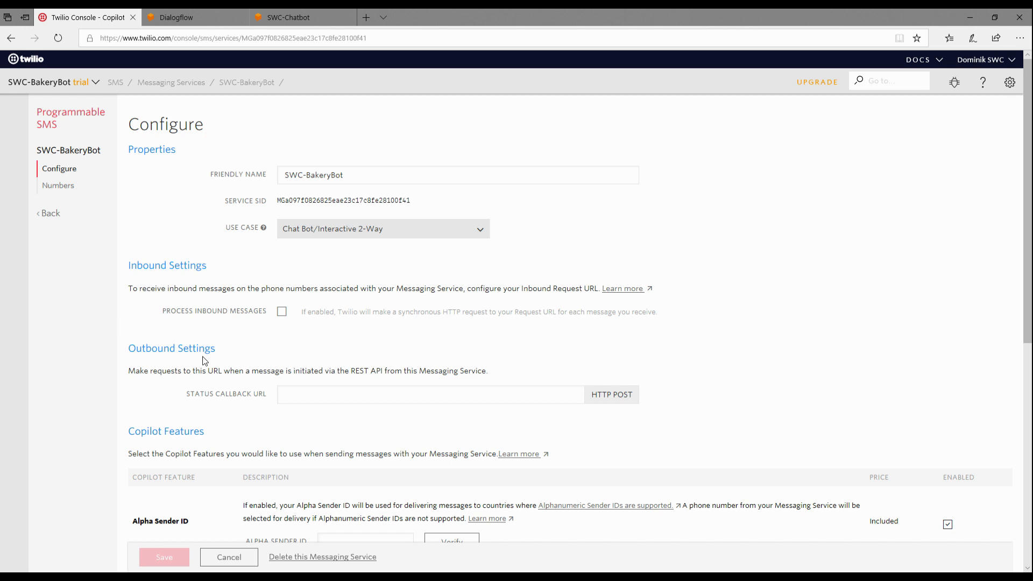
{"action": "scroll", "coordinate": [205, 361], "scroll_direction": "down", "scroll_amount": 3}
{"action": "scroll", "coordinate": [205, 361], "scroll_direction": "down", "scroll_amount": 5}
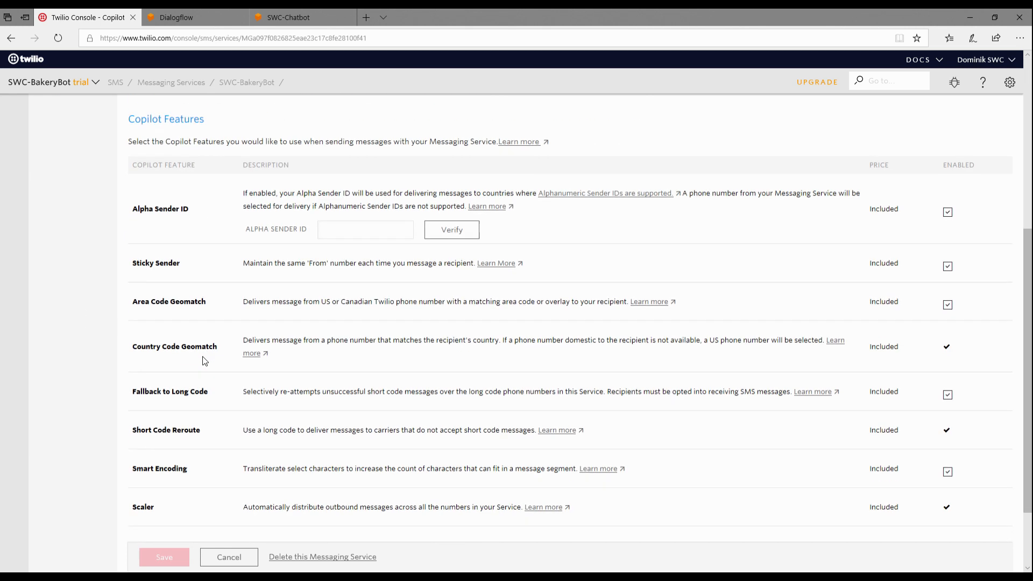
{"action": "scroll", "coordinate": [204, 361], "scroll_direction": "up", "scroll_amount": 7}
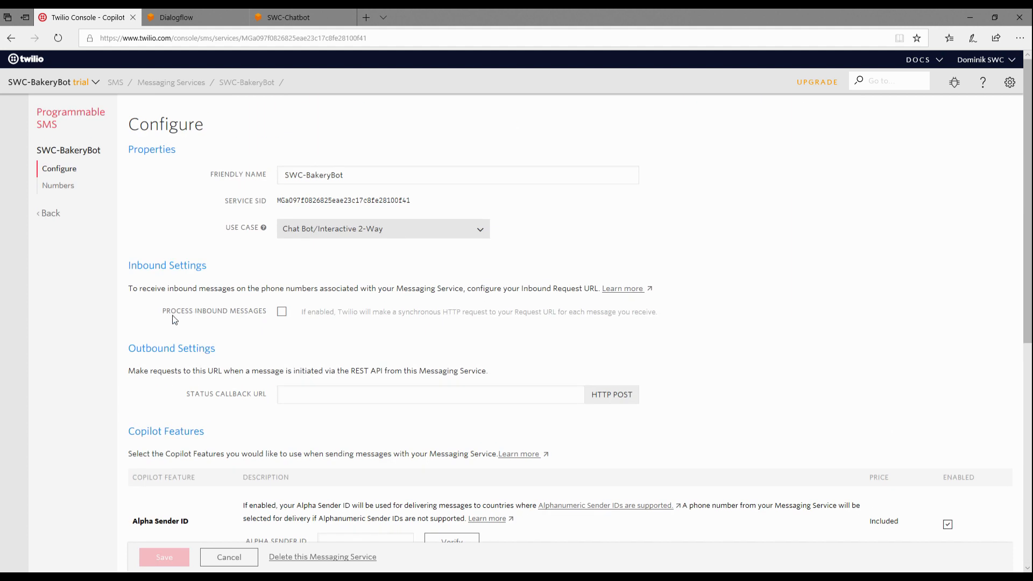
{"action": "left_click", "coordinate": [282, 312]}
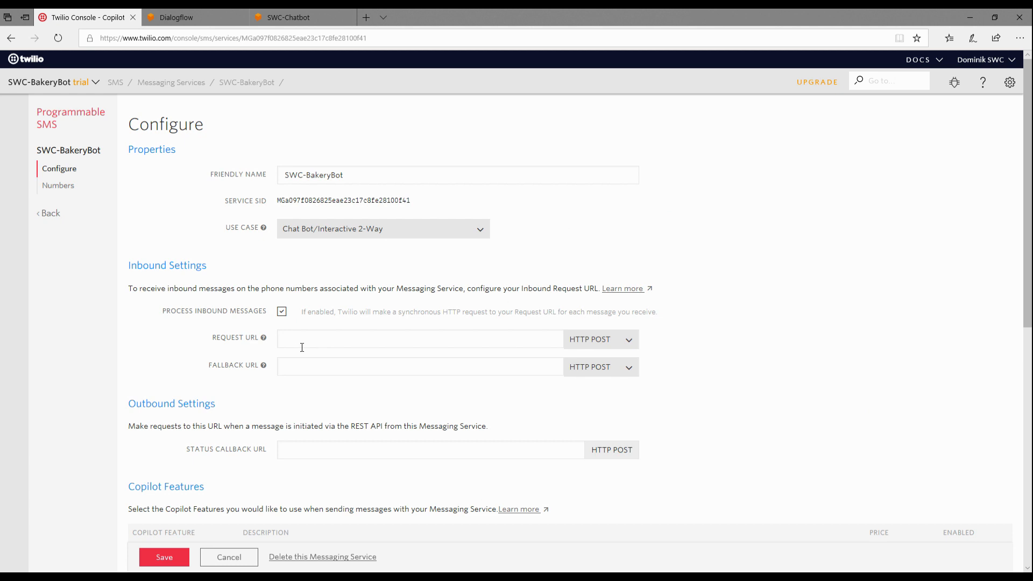
{"action": "left_click", "coordinate": [284, 340]}
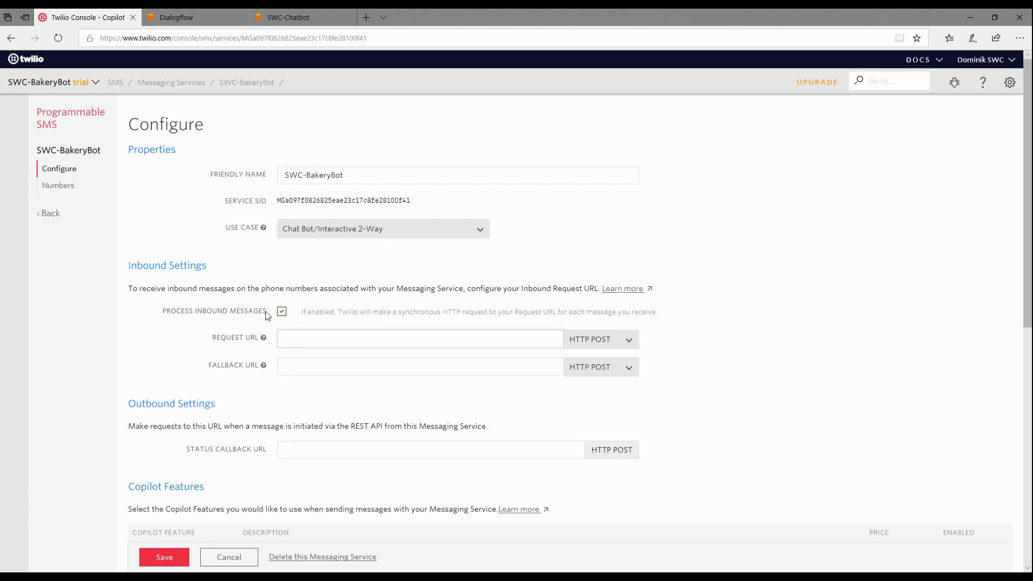
{"action": "scroll", "coordinate": [258, 295], "scroll_direction": "down", "scroll_amount": 3}
{"action": "scroll", "coordinate": [259, 295], "scroll_direction": "up", "scroll_amount": 3}
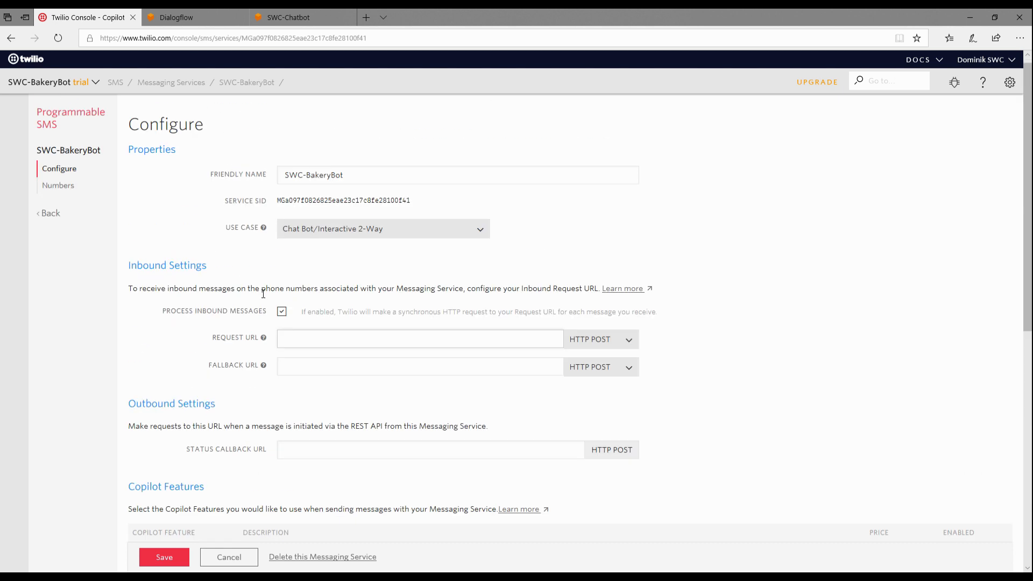
Step: Switch to Dialogflow, enable the Twilio (Text messaging) integration and copy its Request URL
{"action": "left_click", "coordinate": [181, 9]}
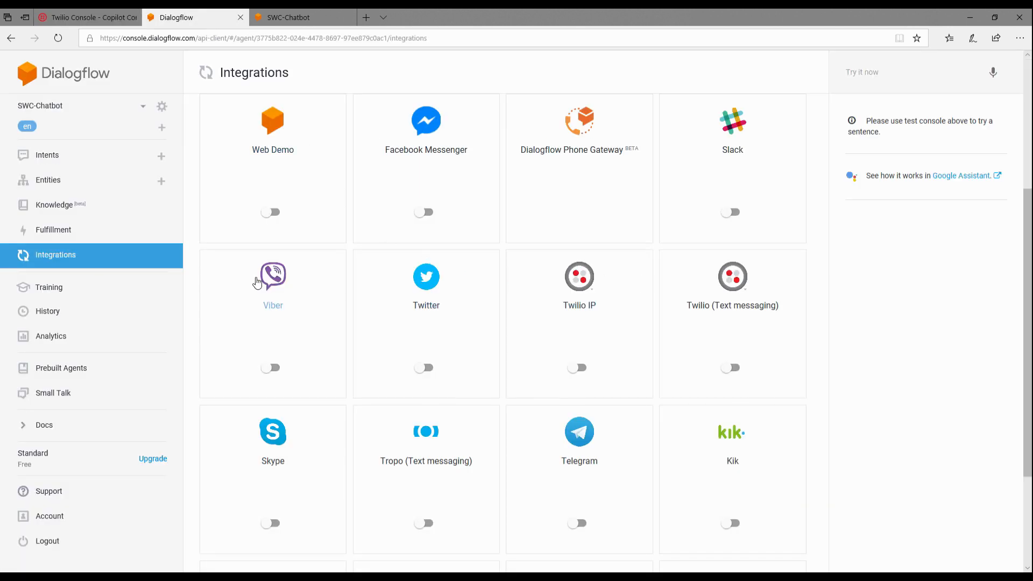
{"action": "left_click", "coordinate": [749, 318]}
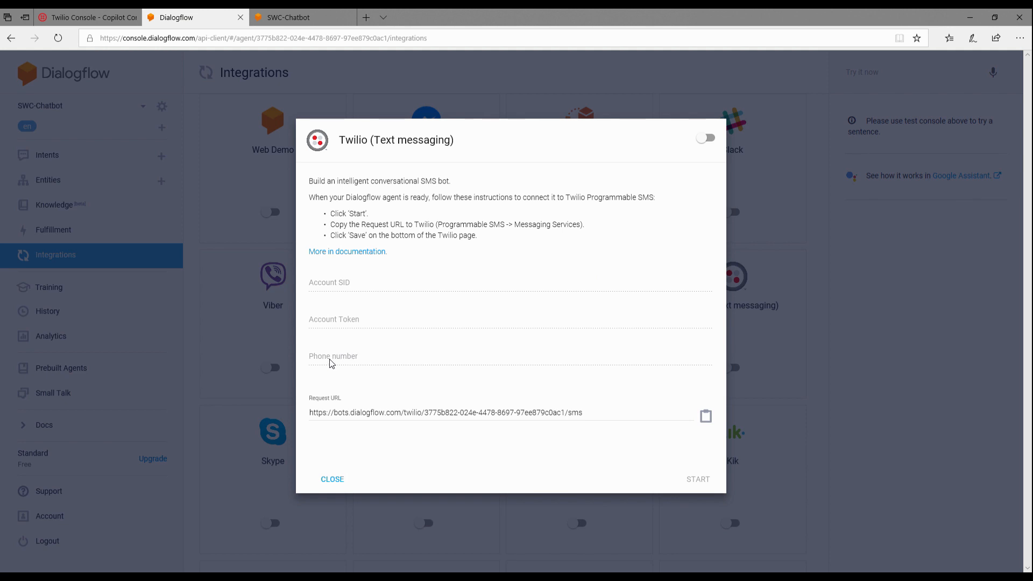
{"action": "left_click", "coordinate": [706, 139]}
{"action": "left_click", "coordinate": [705, 417]}
{"action": "left_click_drag", "start_coordinate": [584, 412], "coordinate": [299, 413]}
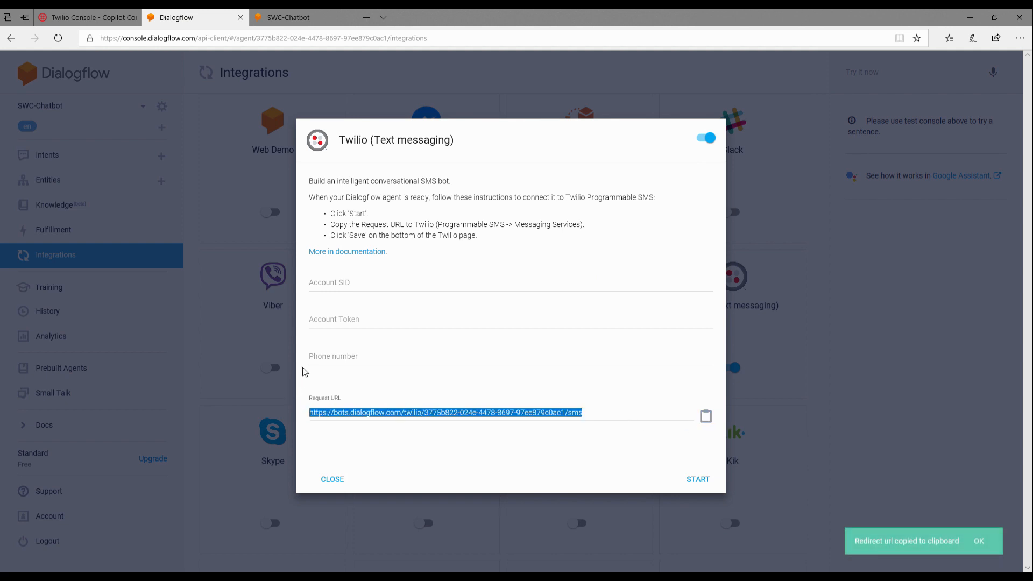
Step: Paste the Dialogflow URL as the messaging service's inbound Request URL in Twilio and save the configuration
{"action": "left_click", "coordinate": [86, 17]}
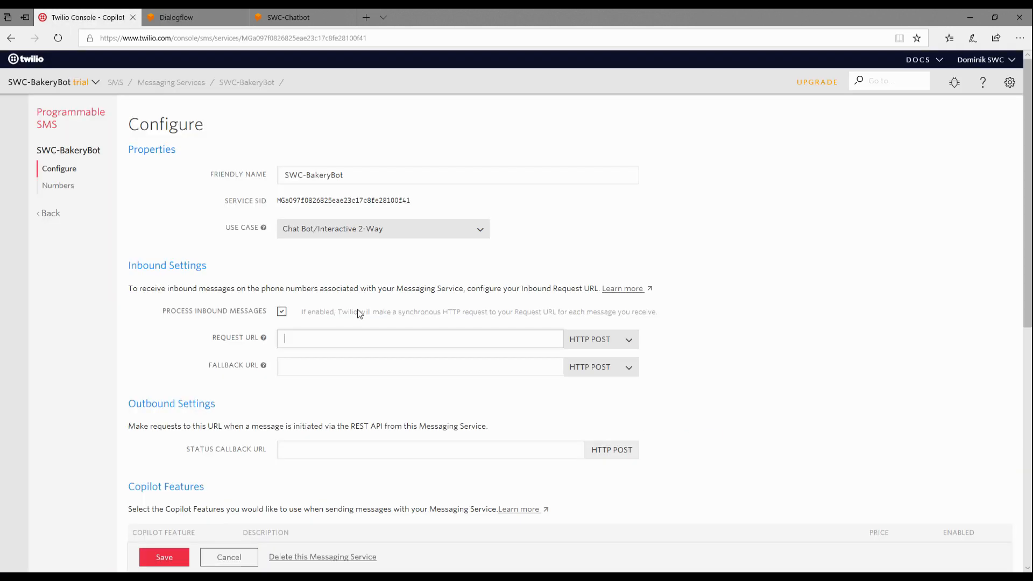
{"action": "key", "text": "ctrl+v"}
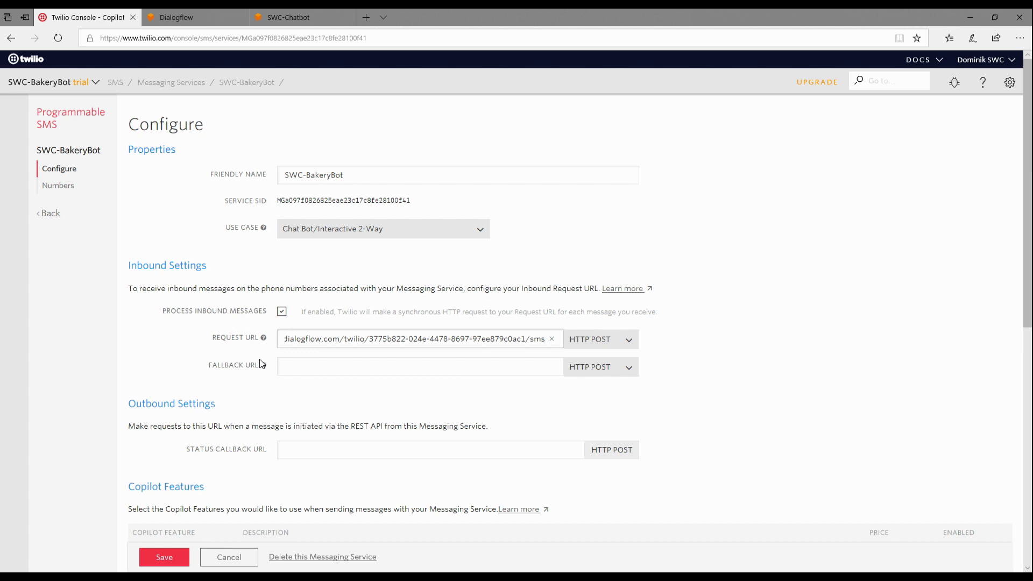
{"action": "mouse_move", "coordinate": [263, 366]}
{"action": "scroll", "coordinate": [302, 420], "scroll_direction": "down", "scroll_amount": 5}
{"action": "scroll", "coordinate": [311, 400], "scroll_direction": "up", "scroll_amount": 5}
{"action": "scroll", "coordinate": [209, 476], "scroll_direction": "down", "scroll_amount": 10}
{"action": "scroll", "coordinate": [211, 476], "scroll_direction": "up", "scroll_amount": 10}
{"action": "left_click", "coordinate": [165, 557]}
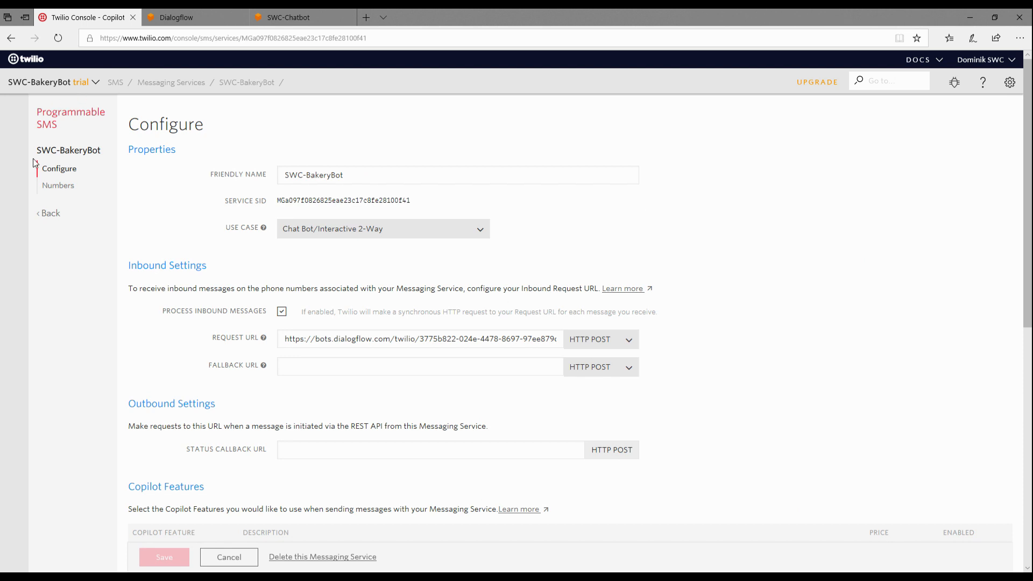
Step: Go to the Programmable SMS dashboard and check the trial account's remaining credit
{"action": "left_click", "coordinate": [49, 214]}
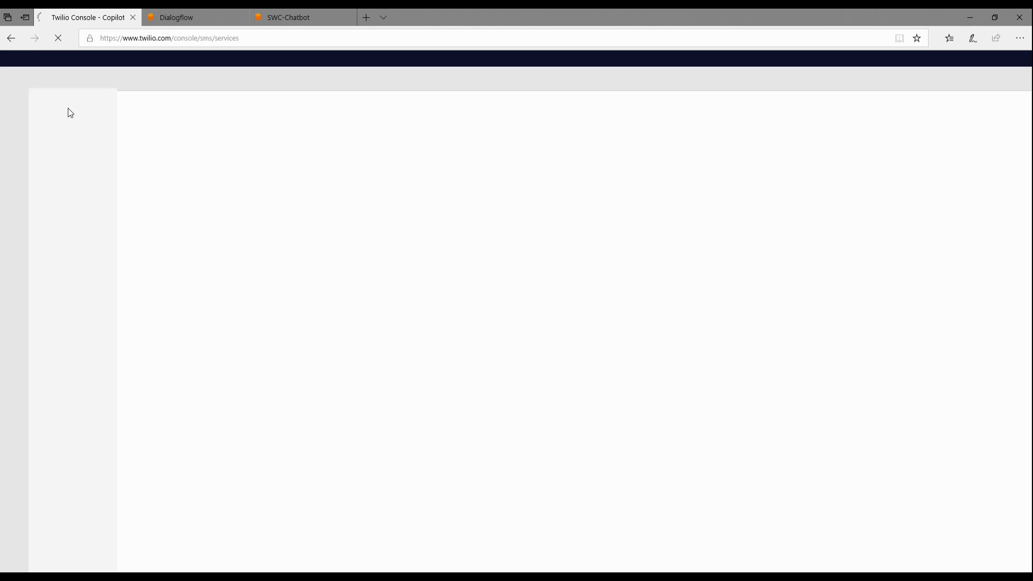
{"action": "left_click", "coordinate": [56, 155]}
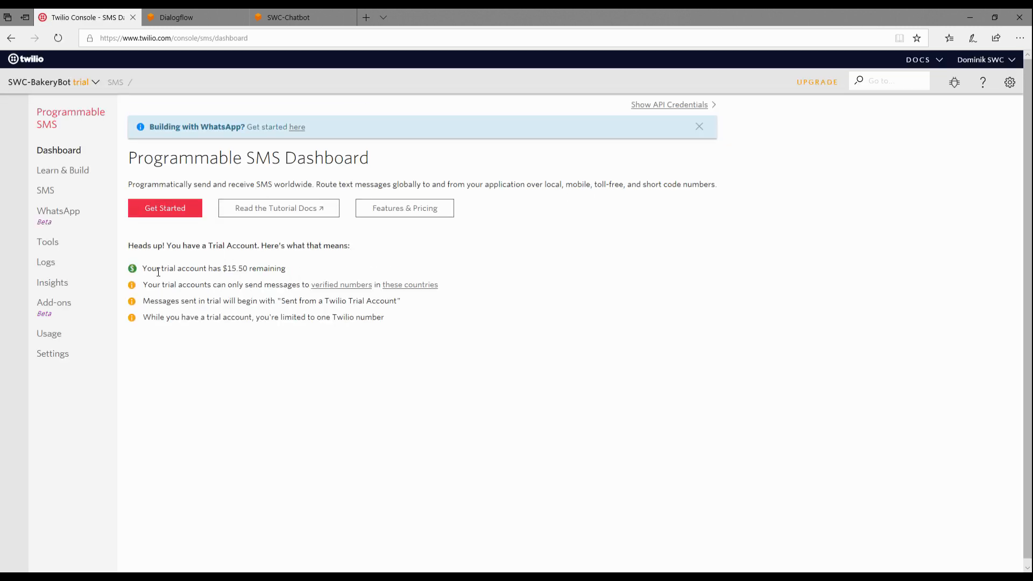
{"action": "left_click_drag", "start_coordinate": [151, 274], "coordinate": [215, 261]}
{"action": "left_click_drag", "start_coordinate": [293, 263], "coordinate": [164, 275]}
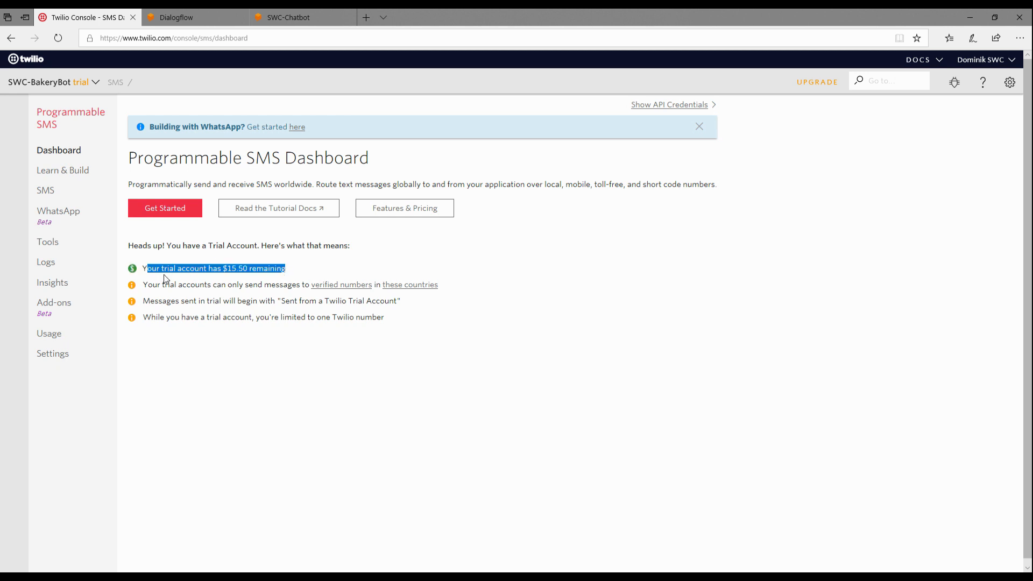
{"action": "left_click", "coordinate": [258, 270]}
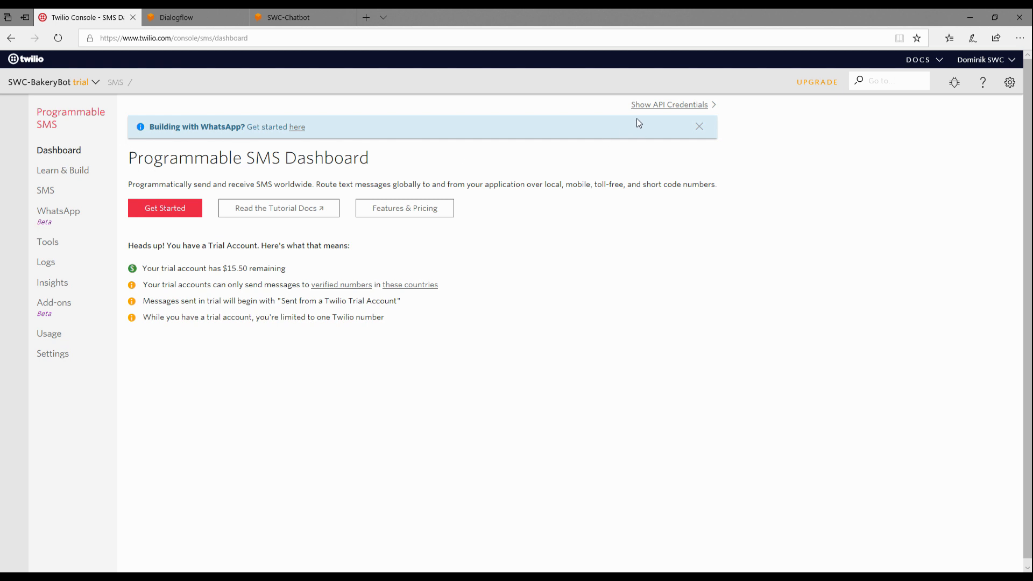
Step: Reveal the Twilio API credentials and copy the Account SID into Dialogflow's Twilio integration settings
{"action": "left_click", "coordinate": [659, 110]}
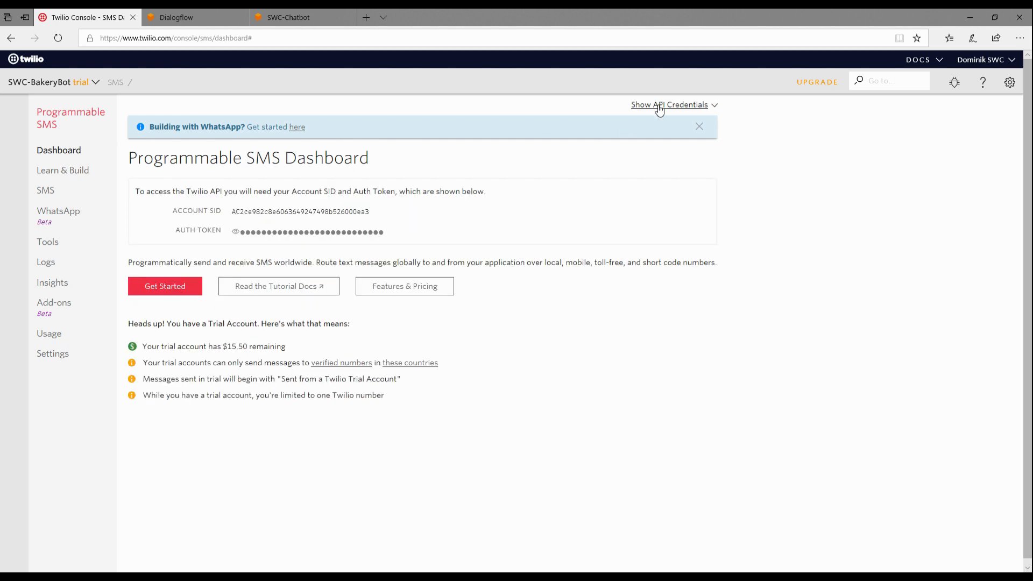
{"action": "double_click", "coordinate": [315, 211]}
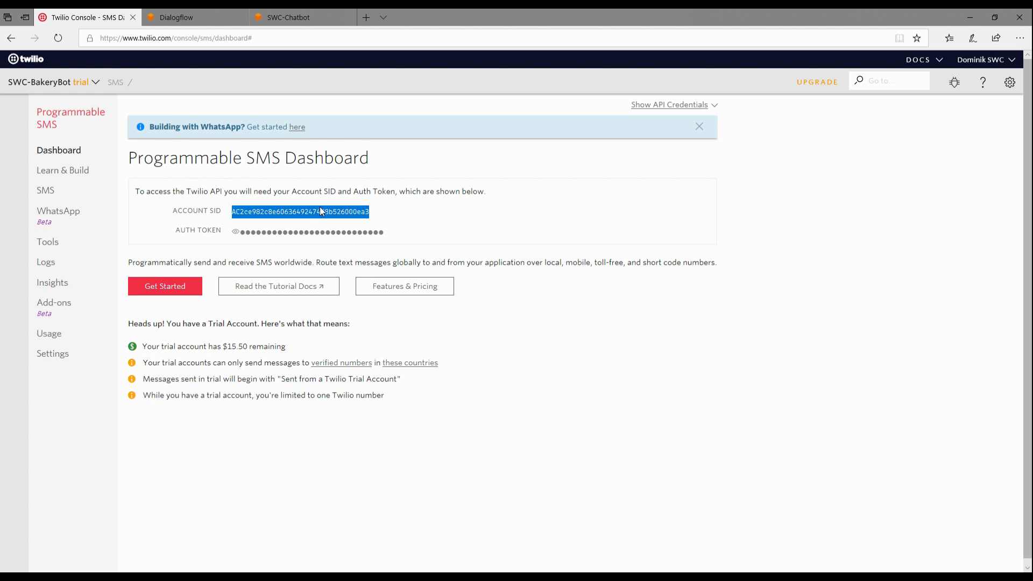
{"action": "left_click", "coordinate": [201, 15]}
{"action": "left_click", "coordinate": [342, 282]}
{"action": "key", "text": "ctrl+v"}
Step: Copy the auth token from the Twilio dashboard into the Account Token field of Dialogflow's Twilio integration
{"action": "left_click", "coordinate": [376, 322]}
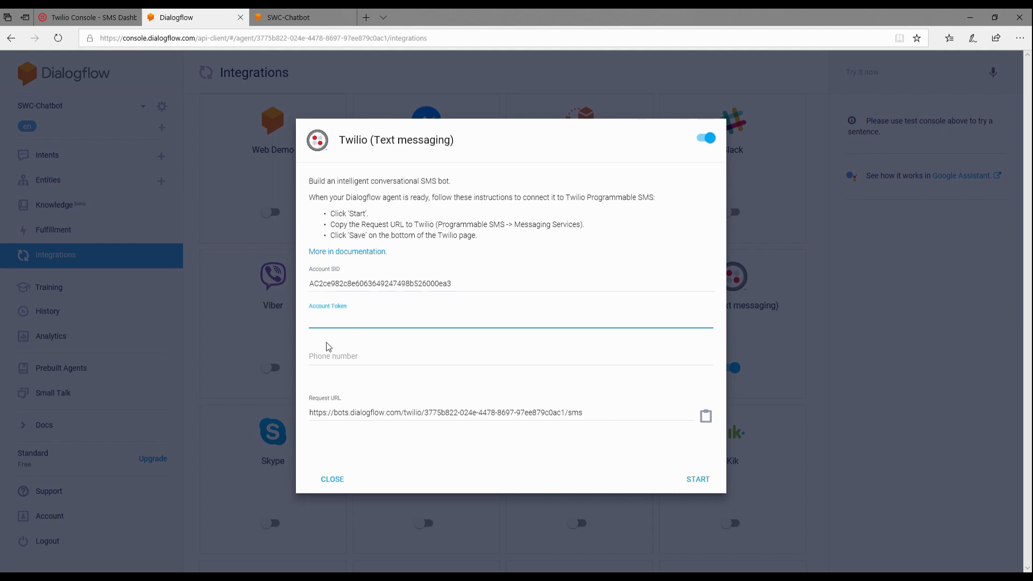
{"action": "left_click", "coordinate": [342, 359]}
{"action": "left_click", "coordinate": [86, 18]}
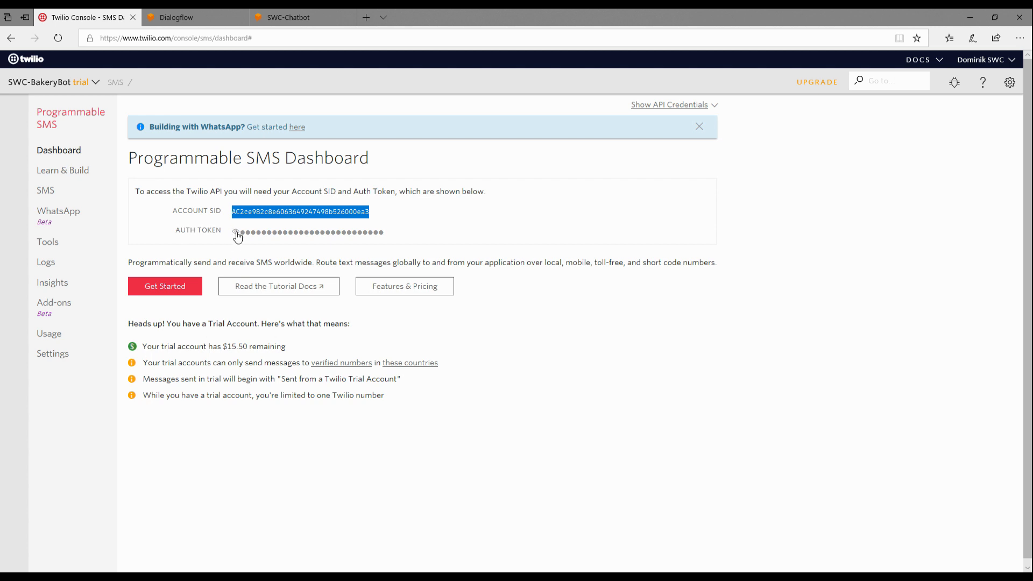
{"action": "left_click", "coordinate": [177, 17]}
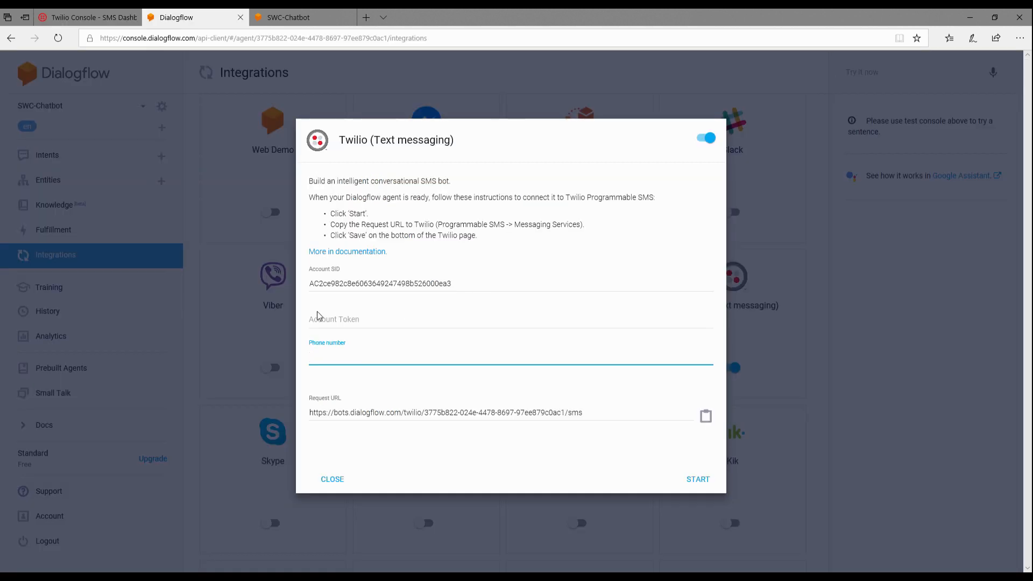
{"action": "left_click", "coordinate": [357, 320]}
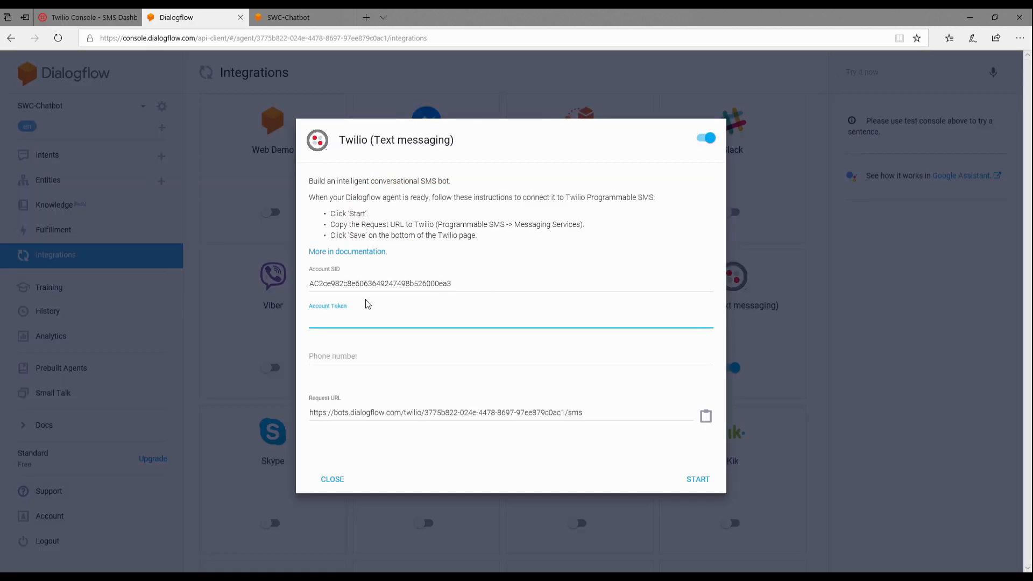
{"action": "left_click", "coordinate": [51, 13]}
{"action": "left_click", "coordinate": [232, 231]}
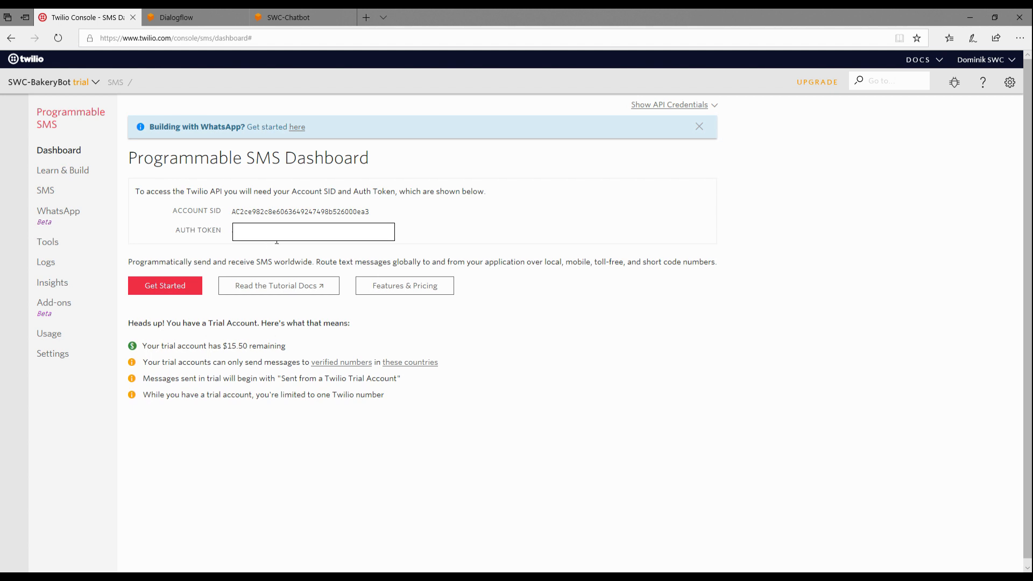
{"action": "left_click", "coordinate": [186, 19]}
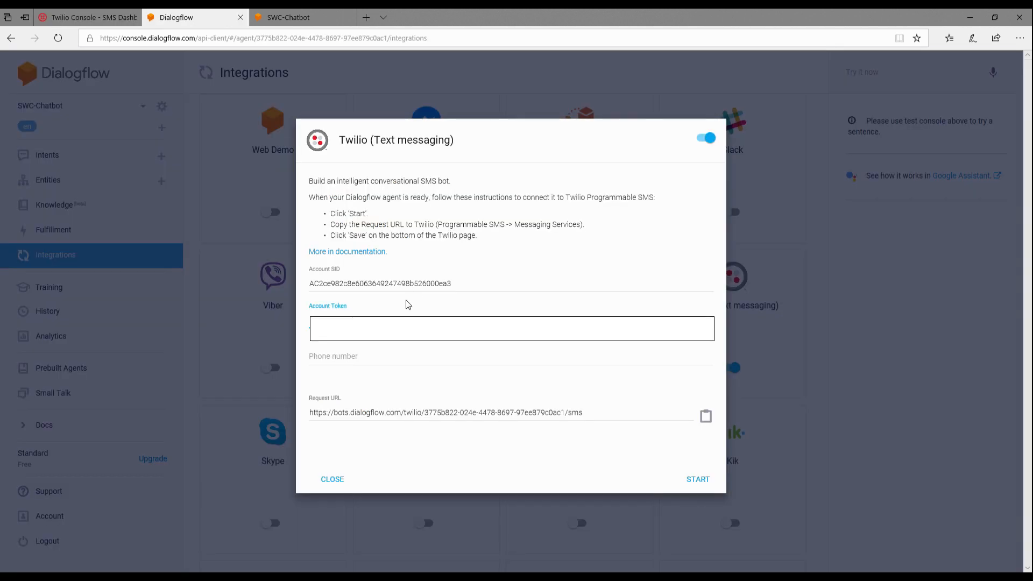
Step: In Twilio, copy the acquired phone number and add it as an existing number to the SWC-BakeryBot messaging service
{"action": "left_click", "coordinate": [362, 358]}
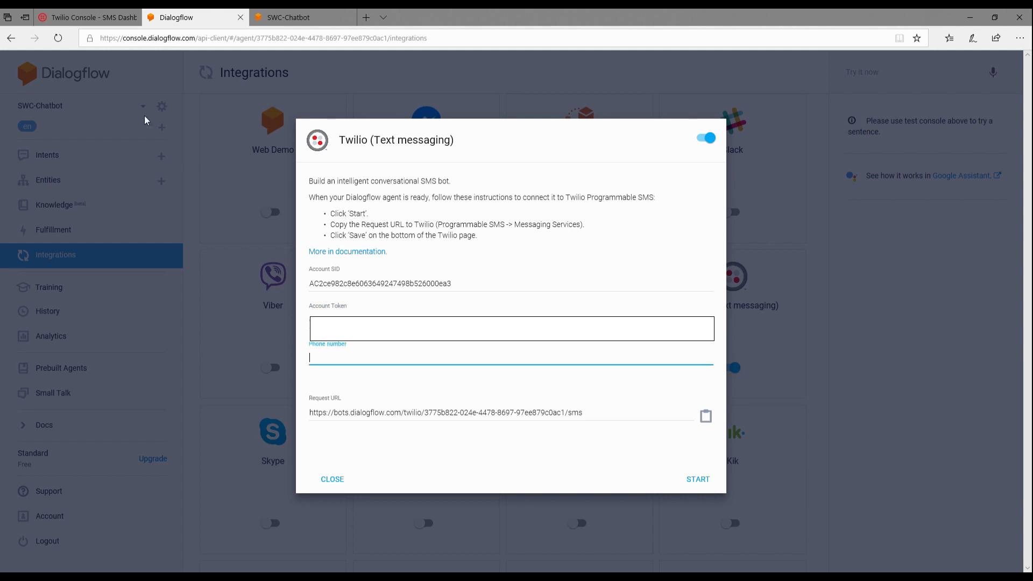
{"action": "left_click", "coordinate": [89, 20]}
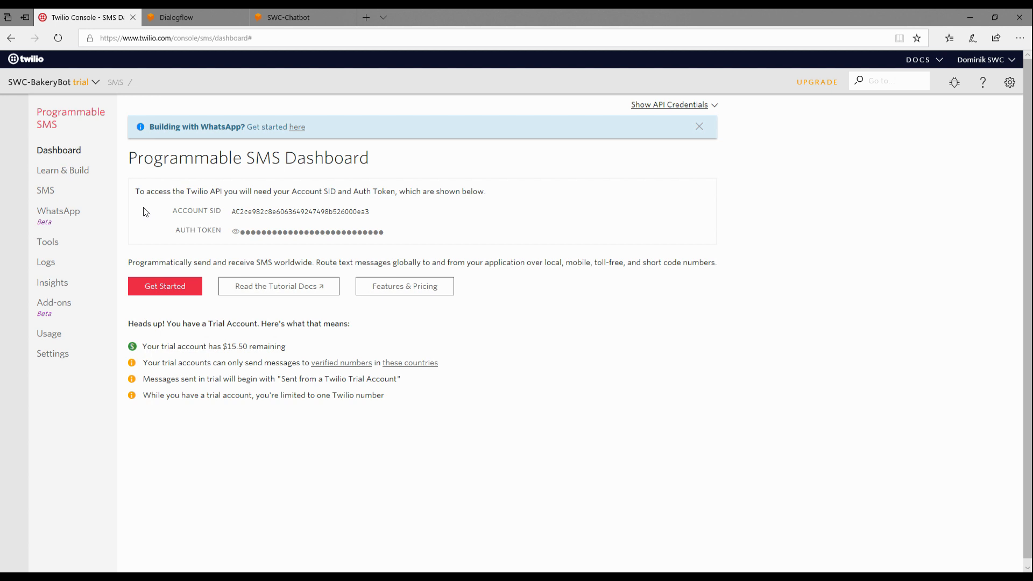
{"action": "left_click", "coordinate": [50, 195]}
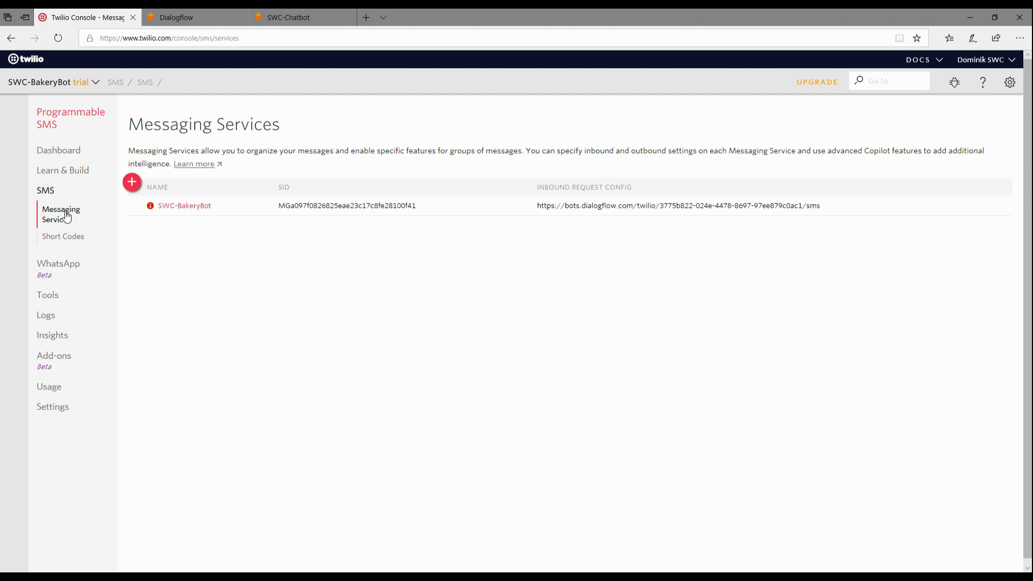
{"action": "left_click", "coordinate": [194, 212]}
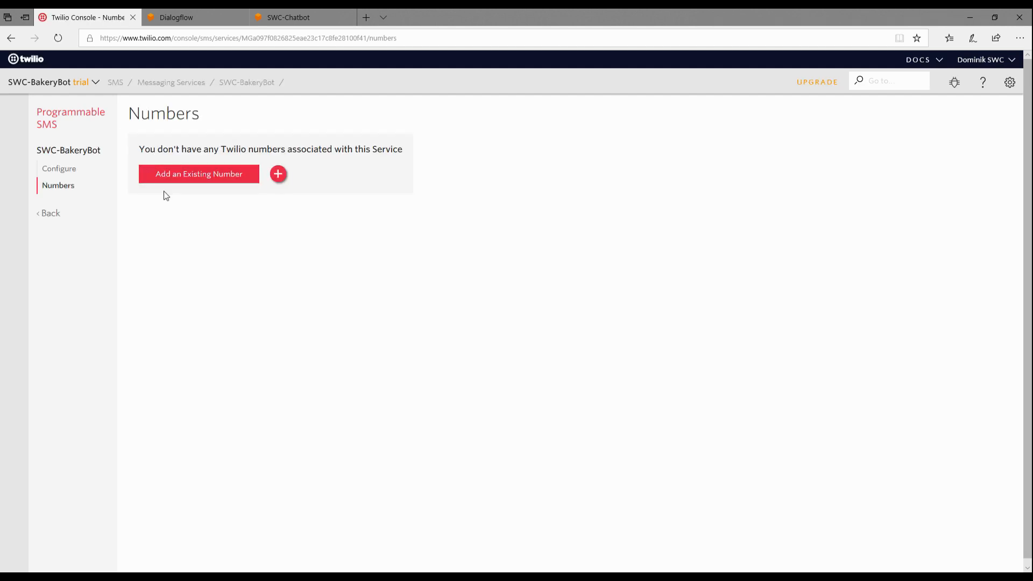
{"action": "left_click", "coordinate": [183, 181]}
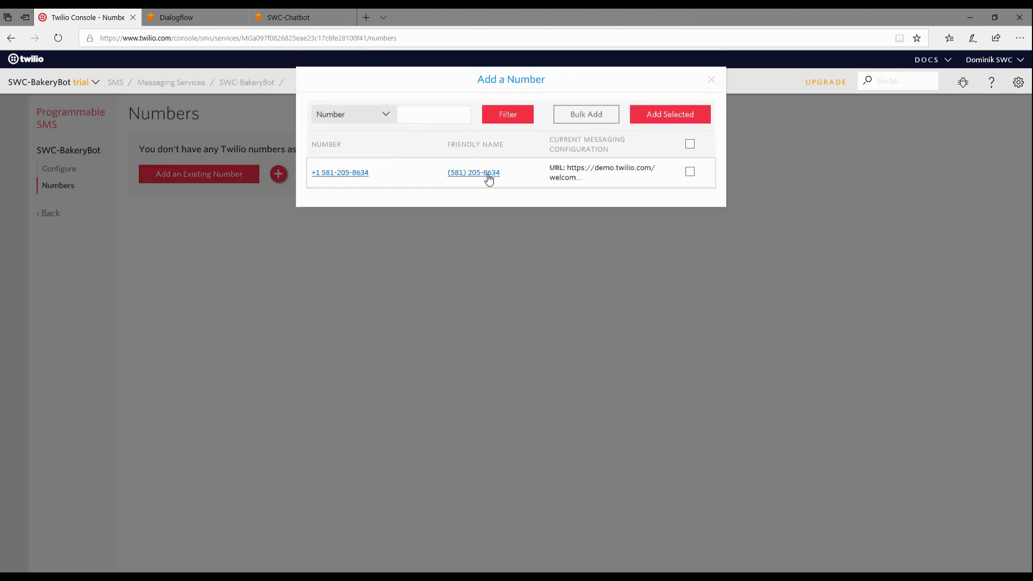
{"action": "left_click_drag", "start_coordinate": [509, 173], "coordinate": [447, 180]}
{"action": "key", "text": "ctrl+c"}
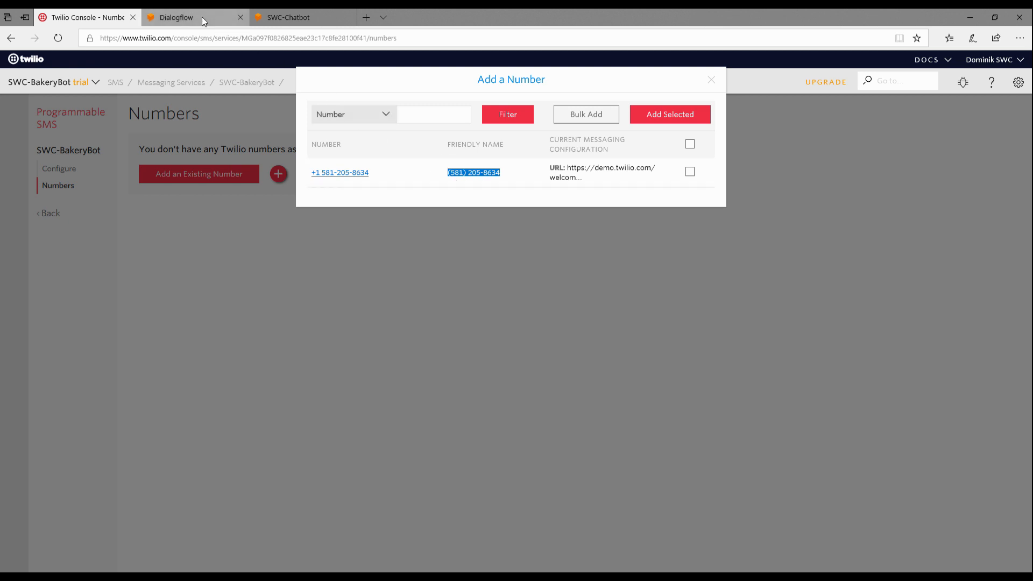
{"action": "left_click", "coordinate": [691, 175]}
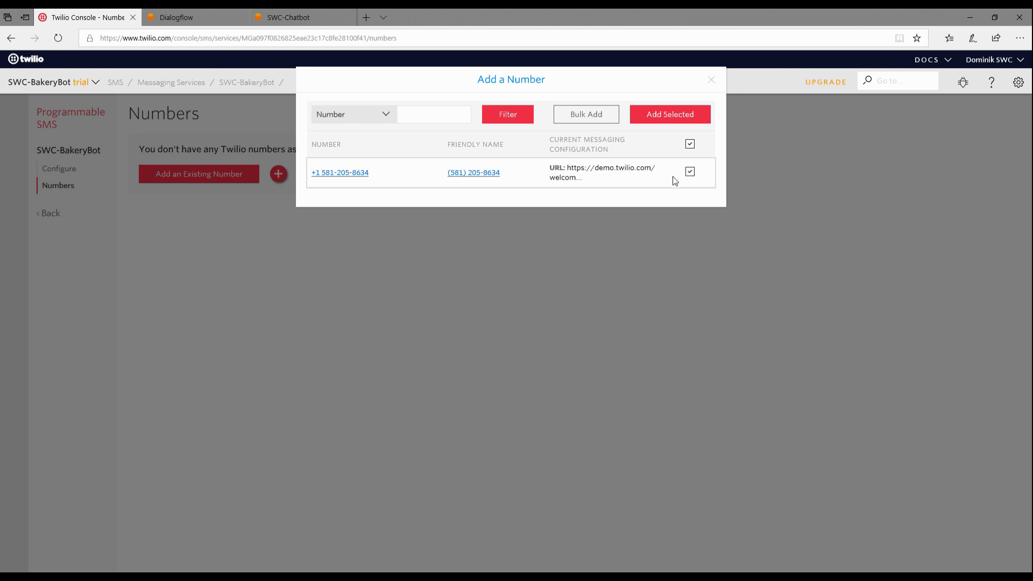
{"action": "left_click", "coordinate": [675, 124]}
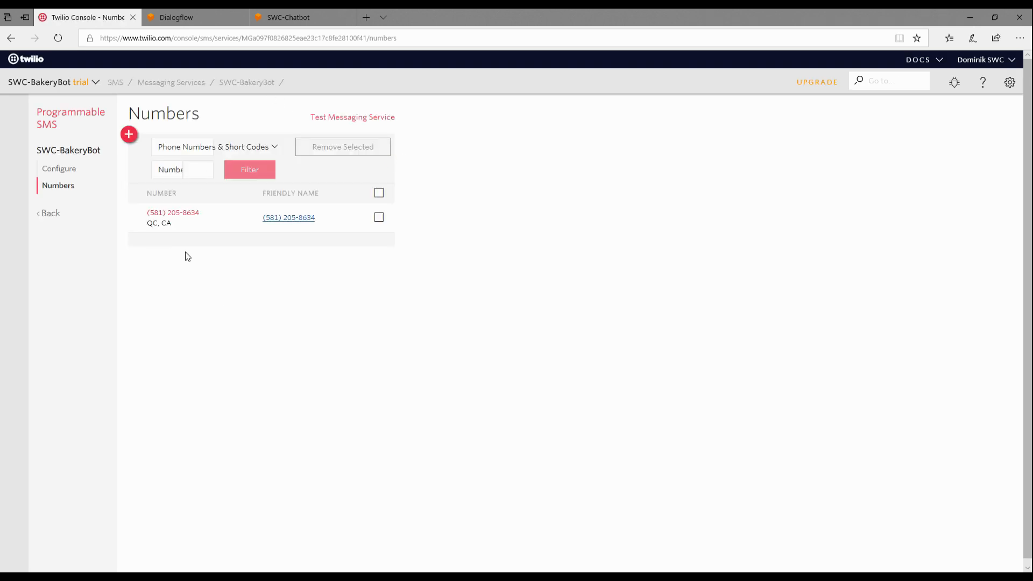
Step: Enter the Twilio phone number in Dialogflow's integration as digits only with country code 1, and start the integration
{"action": "left_click", "coordinate": [179, 8]}
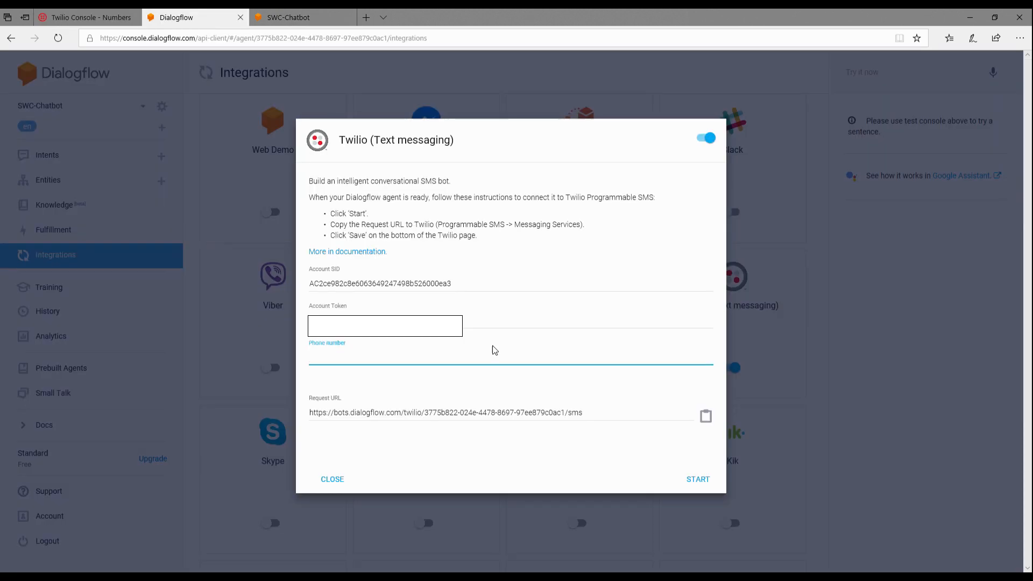
{"action": "key", "text": "ctrl+v"}
{"action": "left_click", "coordinate": [333, 357]}
{"action": "key", "text": "BackSpace"}
{"action": "key", "text": "BackSpace"}
{"action": "key", "text": "Right"}
{"action": "key", "text": "Right"}
{"action": "key", "text": "Right"}
{"action": "key", "text": "Delete"}
{"action": "key", "text": "BackSpace"}
{"action": "type", "text": "1"}
{"action": "left_click", "coordinate": [425, 445]}
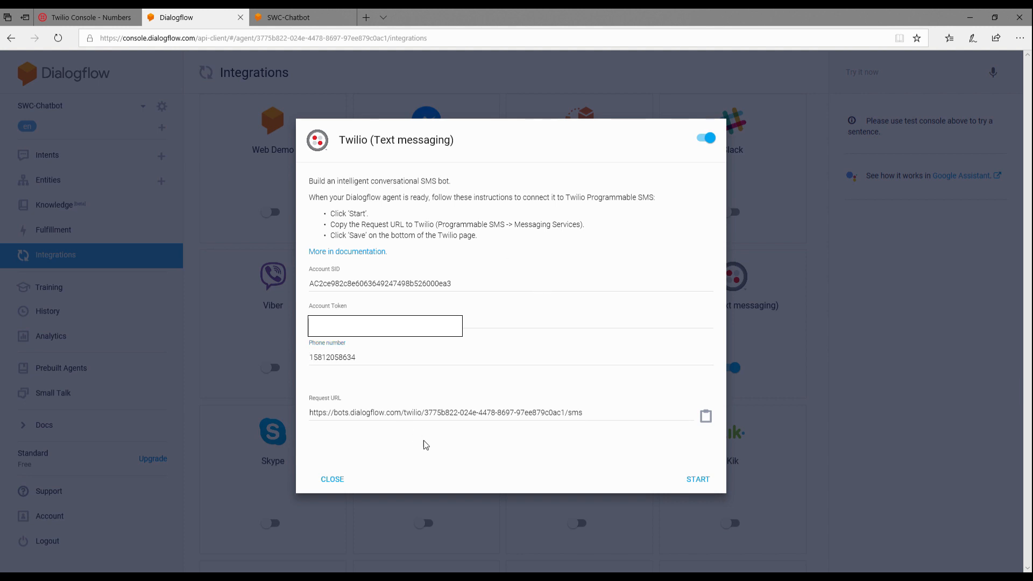
{"action": "left_click", "coordinate": [702, 481]}
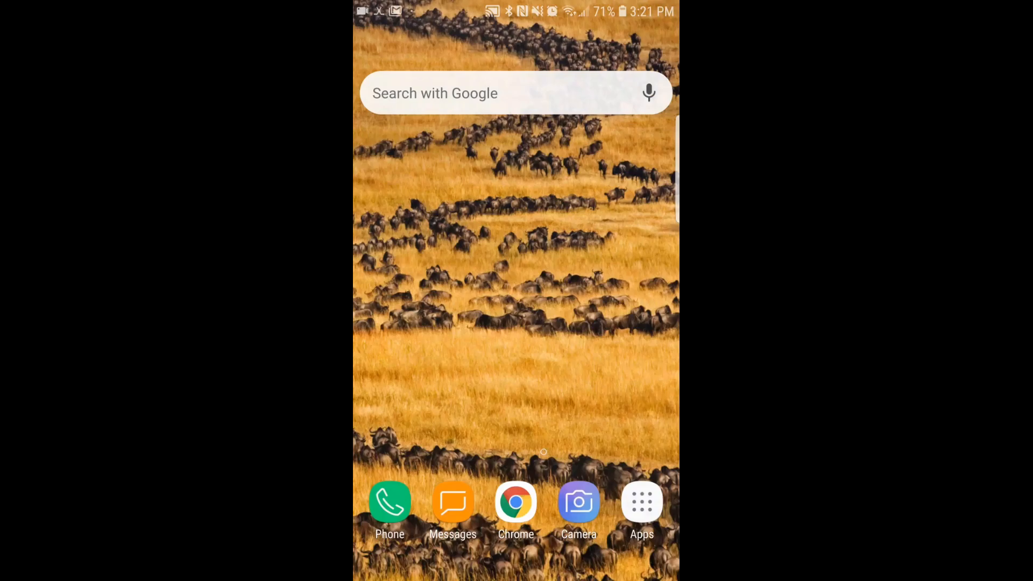
Step: On the phone, open the Twilio number's conversation in Messages and send "Do you offer ready made cakes?" to the bot
{"action": "left_click", "coordinate": [453, 502]}
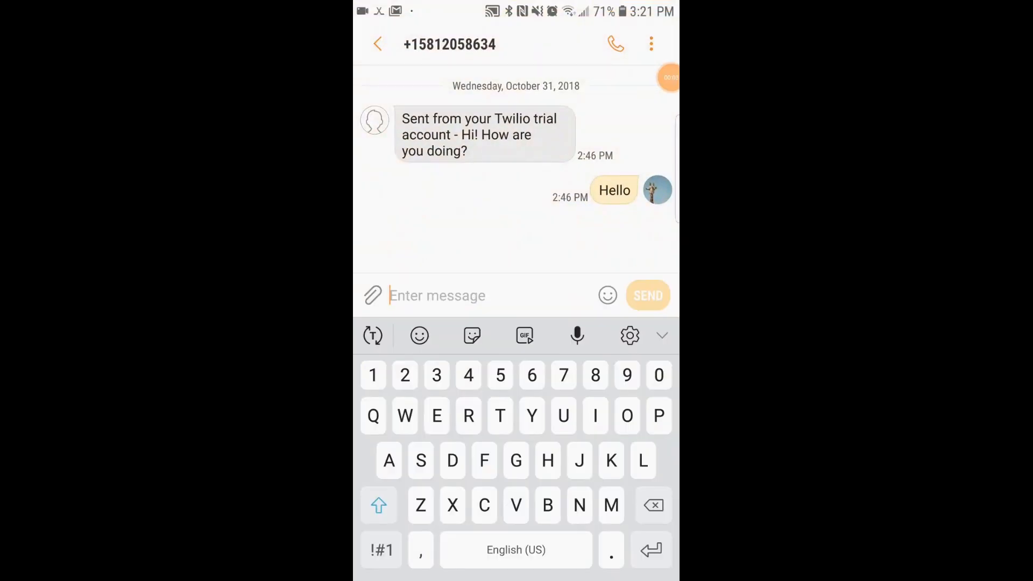
{"action": "type", "text": "Do you o"}
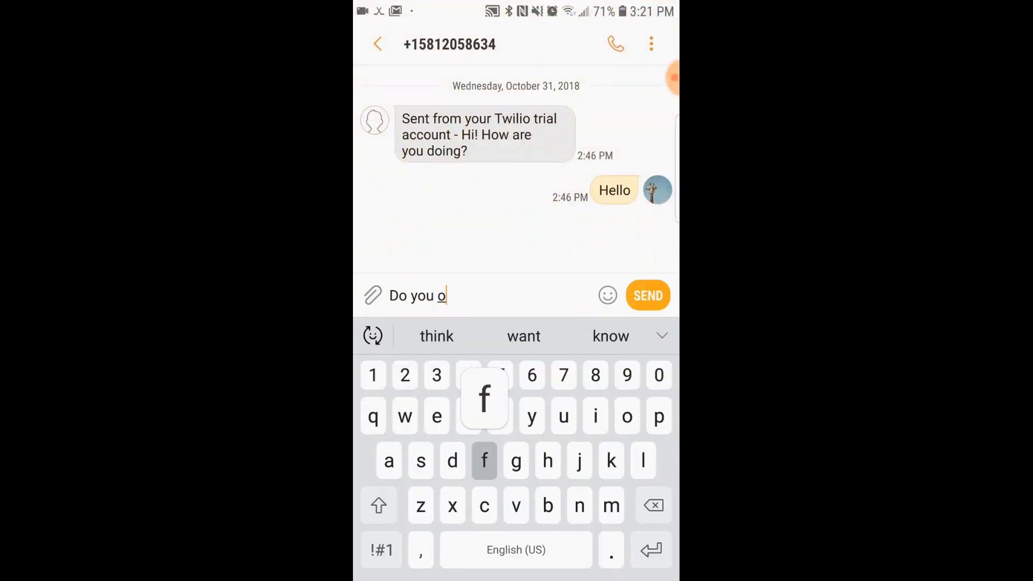
{"action": "type", "text": "ffer rea"}
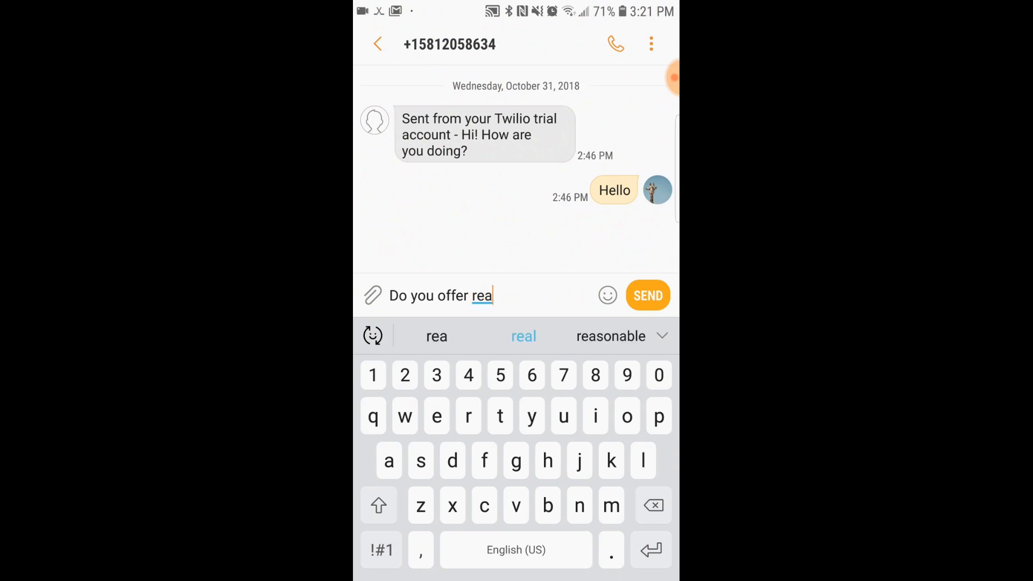
{"action": "type", "text": "dy made cakes?"}
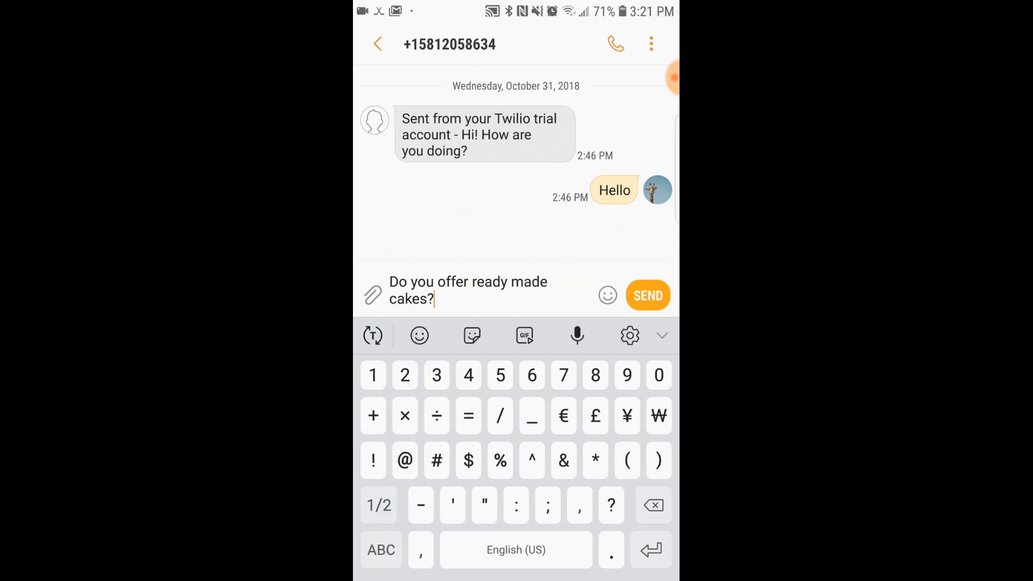
{"action": "left_click", "coordinate": [647, 295]}
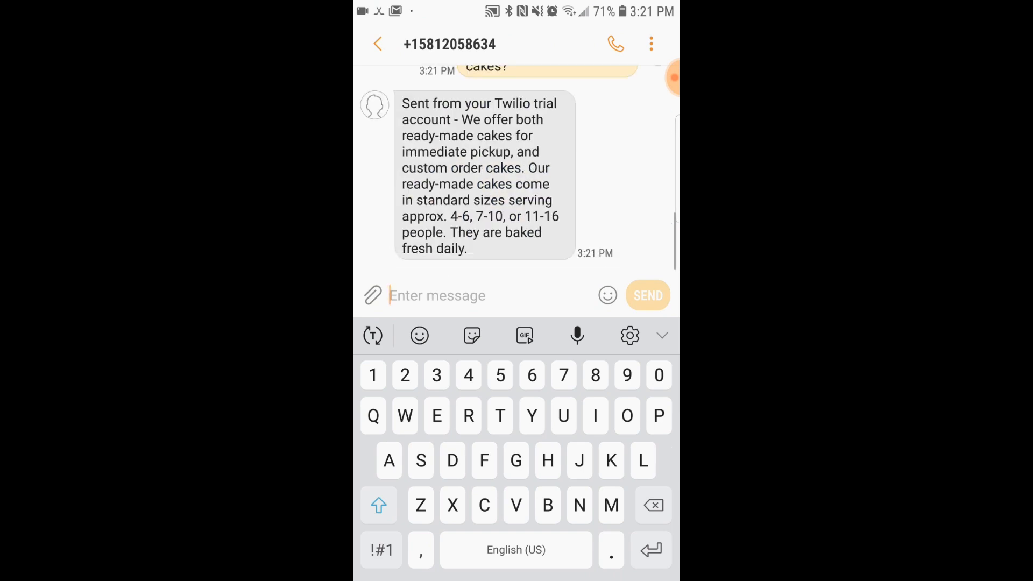
Step: Text the bot the location question "Where are you located?" in the same conversation
{"action": "type", "text": "ere"}
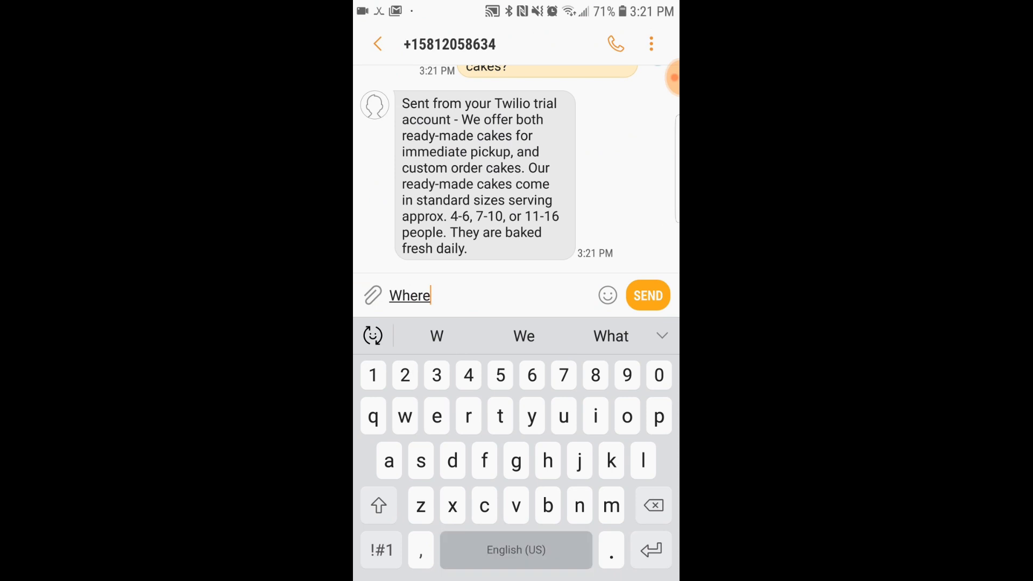
{"action": "type", "text": " are you l"}
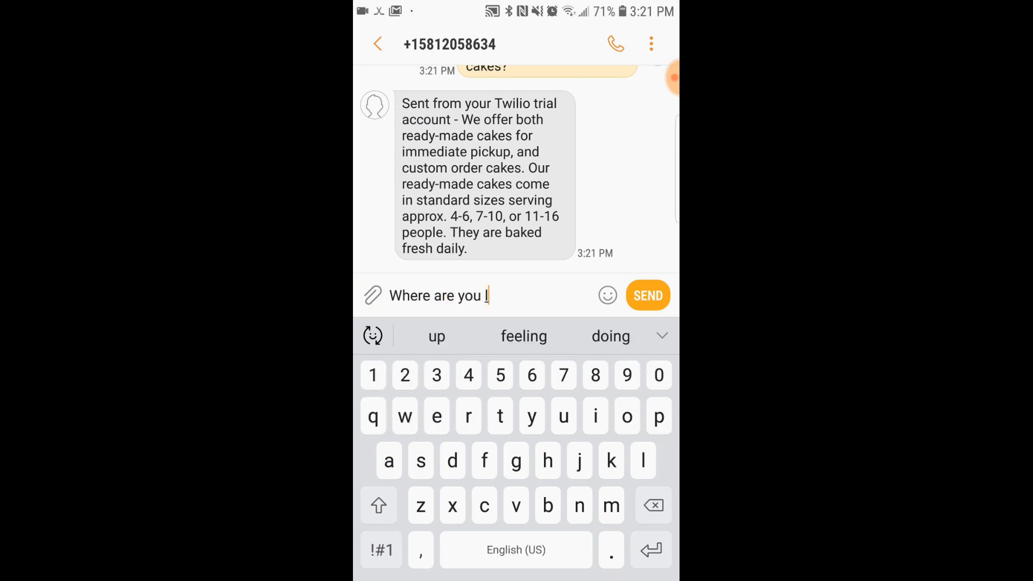
{"action": "type", "text": "ocated"}
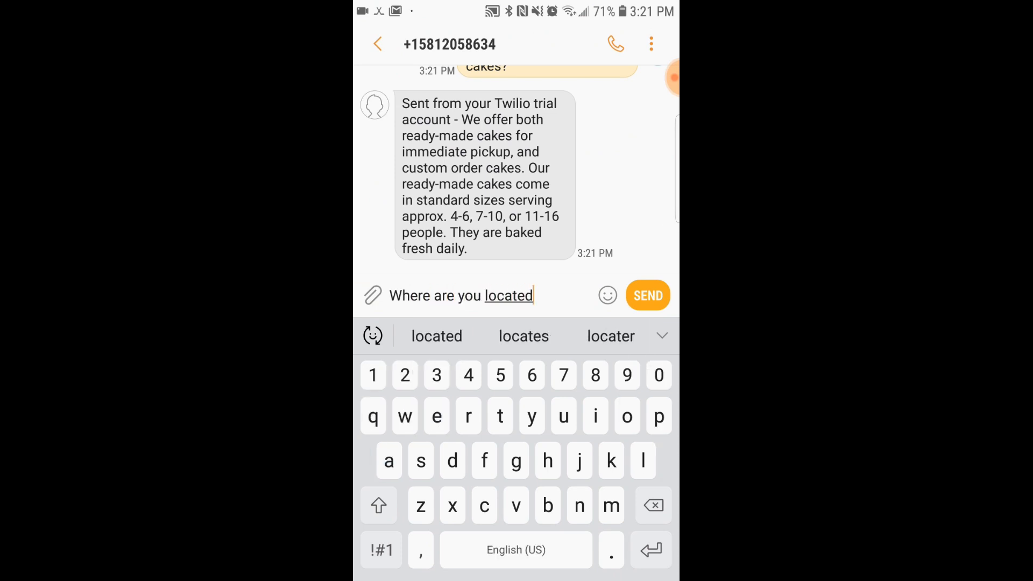
{"action": "left_click", "coordinate": [382, 549]}
{"action": "type", "text": "?"}
{"action": "left_click", "coordinate": [648, 296]}
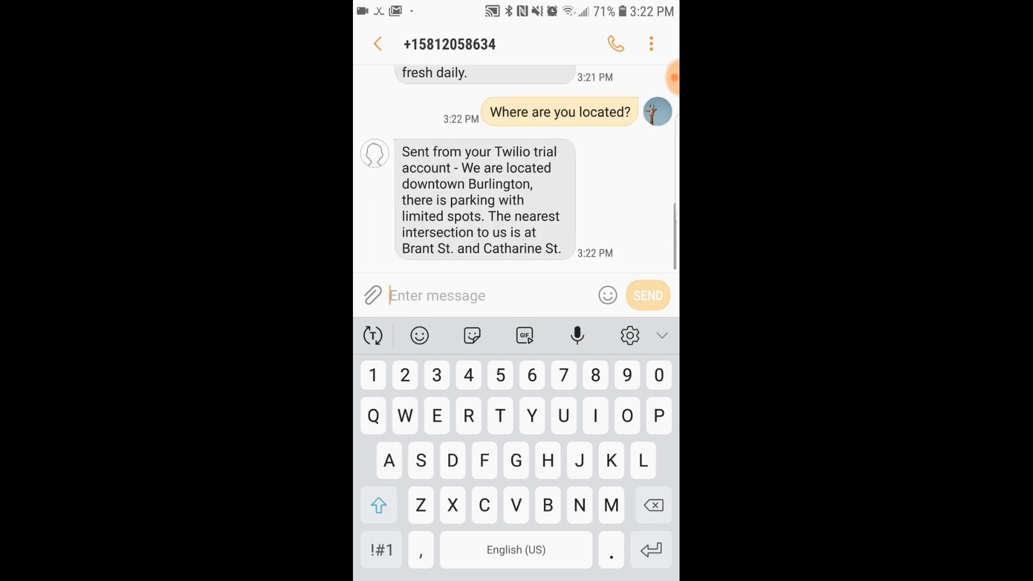
Step: Text the bot the opening-hours question "When are you open?"
{"action": "type", "text": "When"}
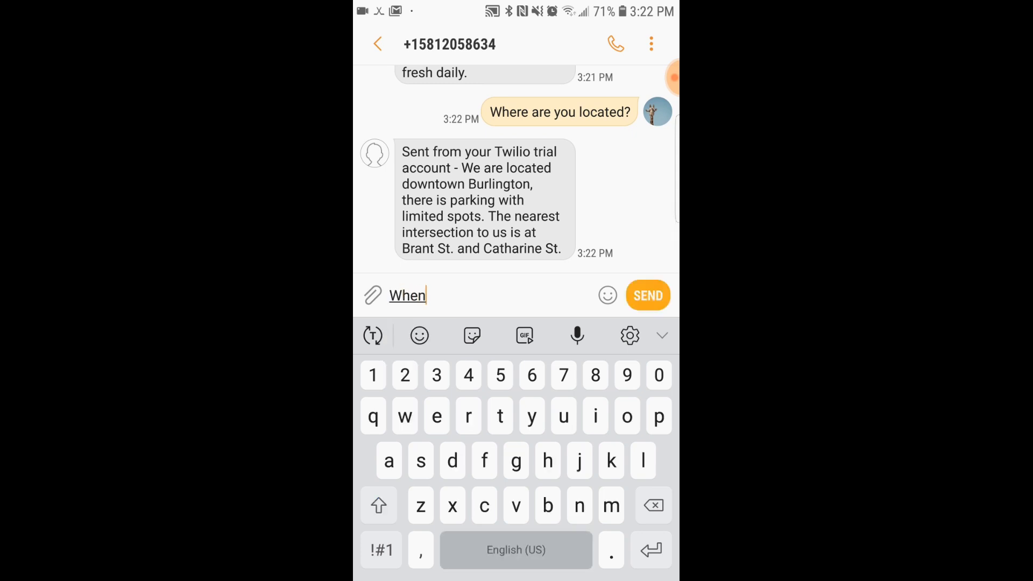
{"action": "type", "text": " are you open"}
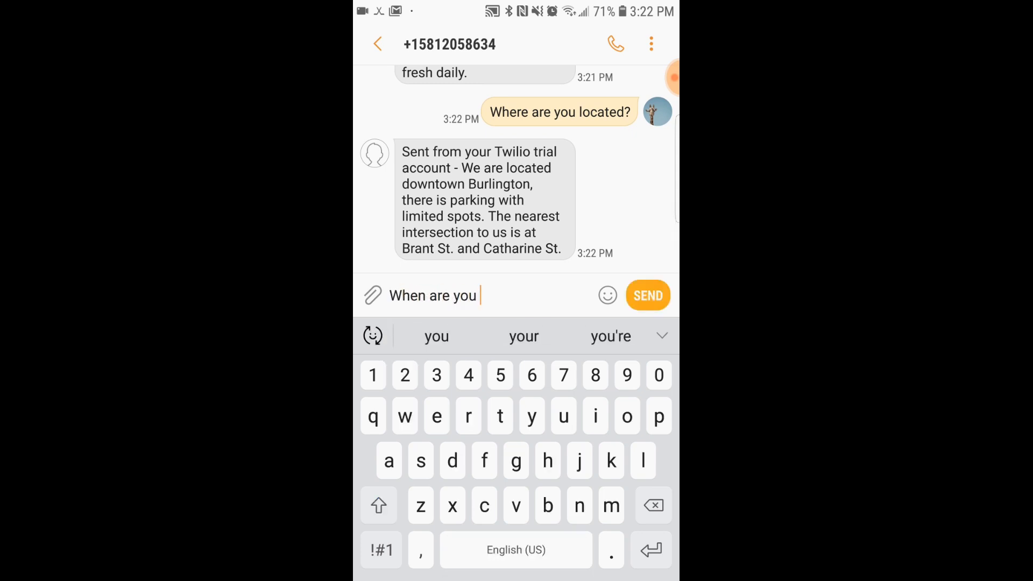
{"action": "left_click", "coordinate": [380, 549]}
{"action": "type", "text": "?"}
{"action": "left_click", "coordinate": [648, 296]}
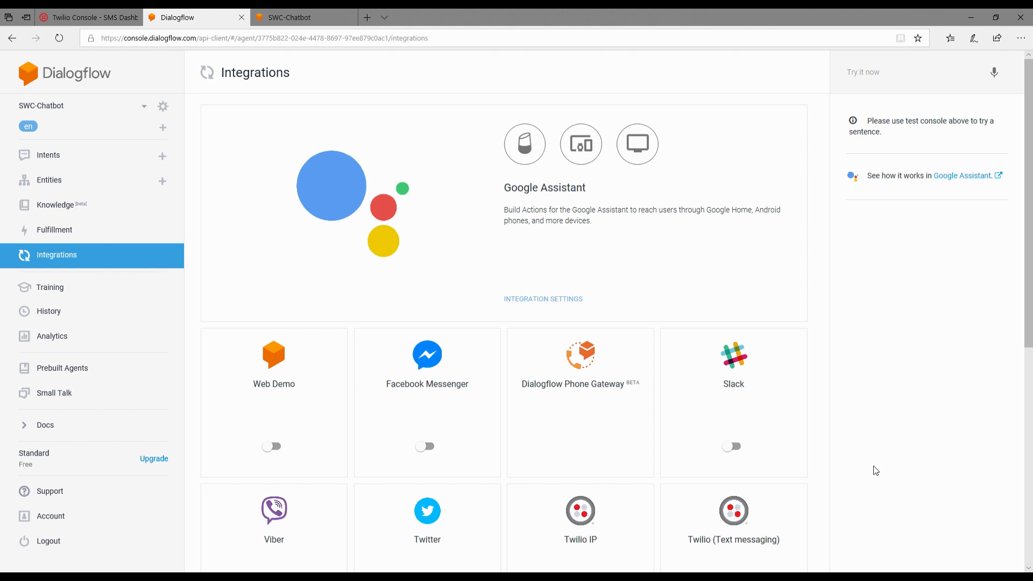
Step: Switch to the Twilio console and delete the SWC-BakeryBot messaging service from Programmable SMS
{"action": "left_click", "coordinate": [82, 15]}
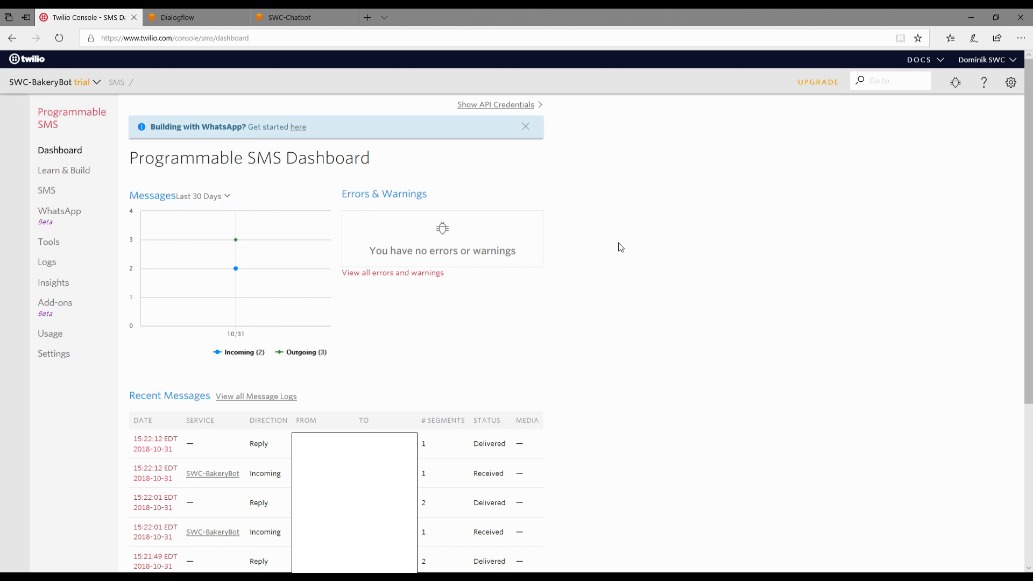
{"action": "left_click", "coordinate": [34, 83]}
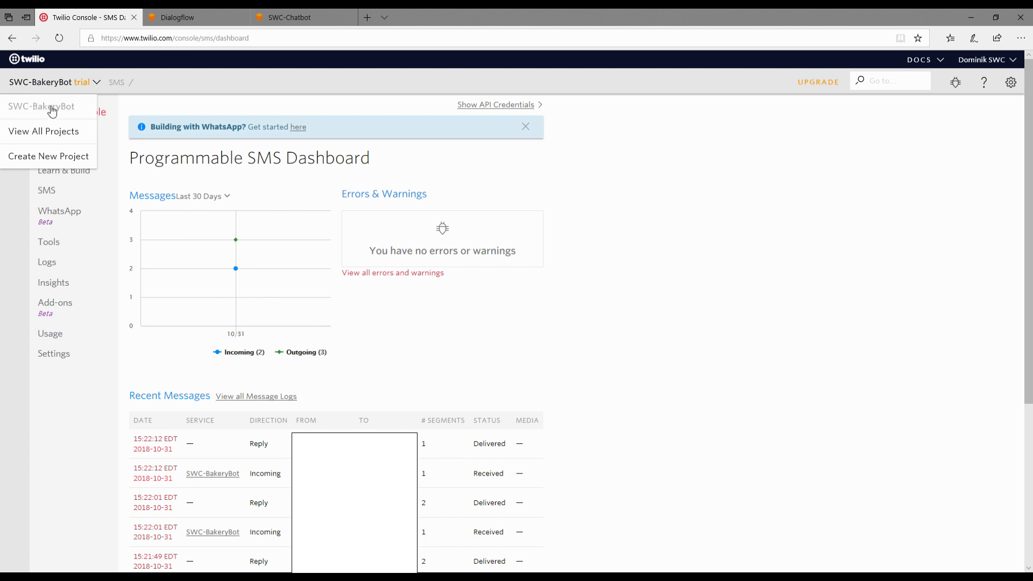
{"action": "left_click", "coordinate": [248, 181]}
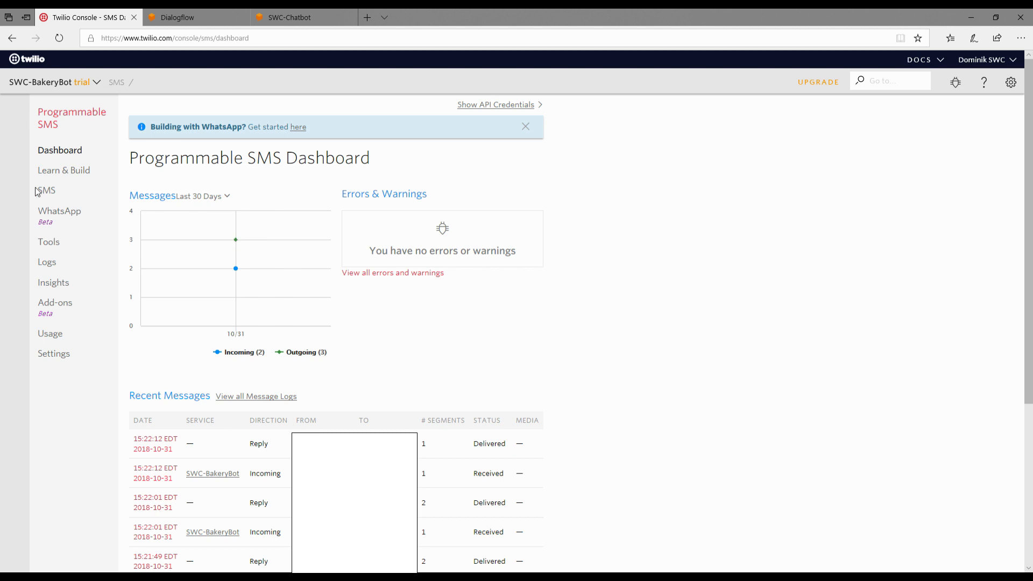
{"action": "left_click", "coordinate": [55, 191]}
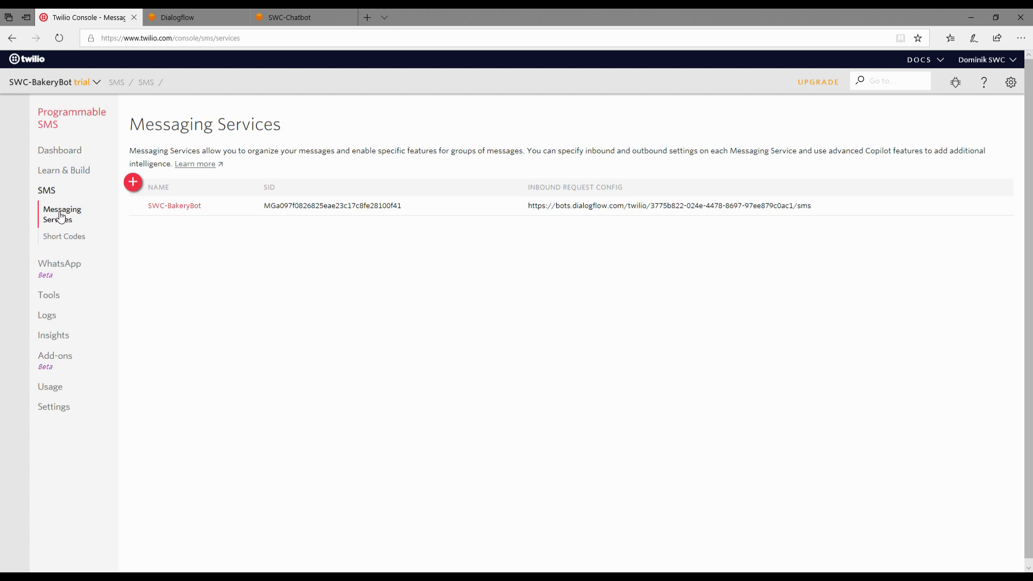
{"action": "left_click", "coordinate": [164, 210]}
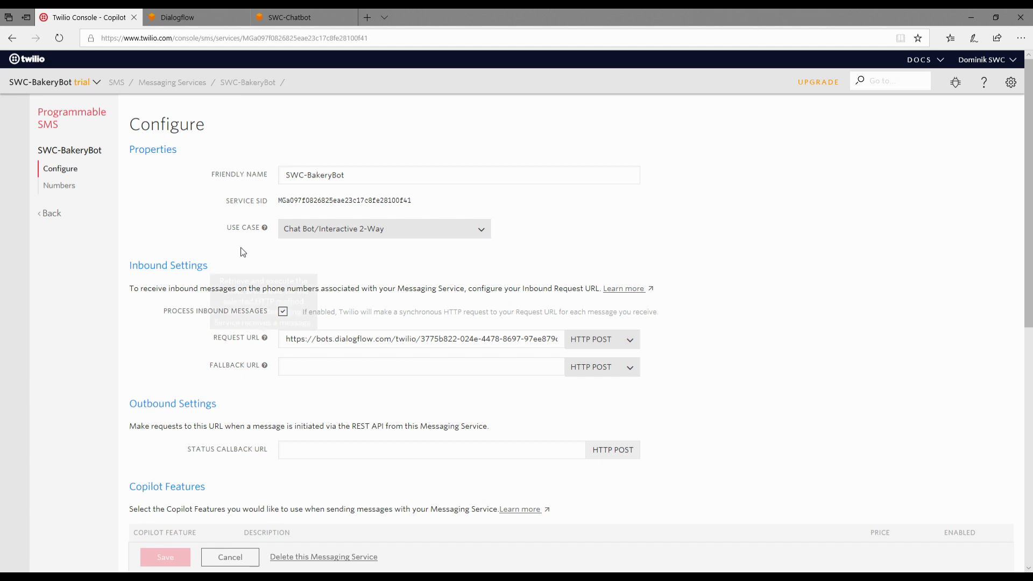
{"action": "left_click", "coordinate": [320, 557]}
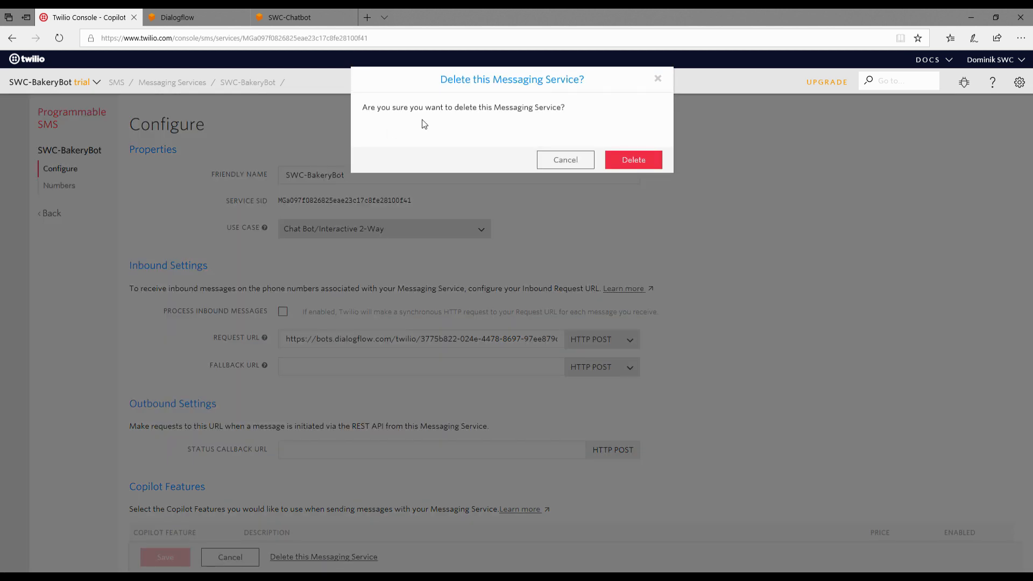
{"action": "left_click", "coordinate": [635, 161]}
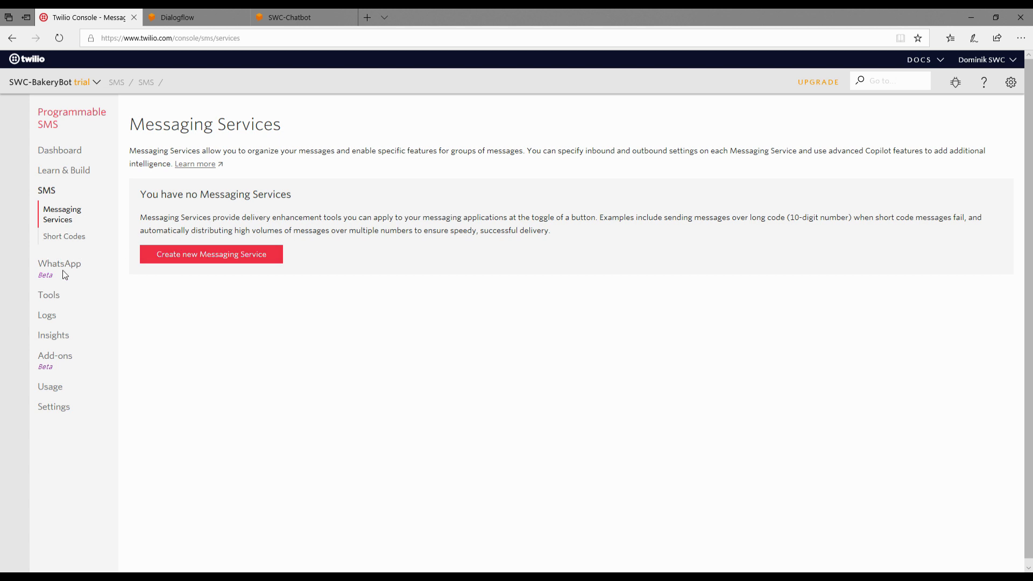
{"action": "left_click", "coordinate": [49, 194]}
Step: Switch to Dialogflow and turn off the Twilio (Text messaging) integration of the SWC-Chatbot agent
{"action": "left_click", "coordinate": [192, 11]}
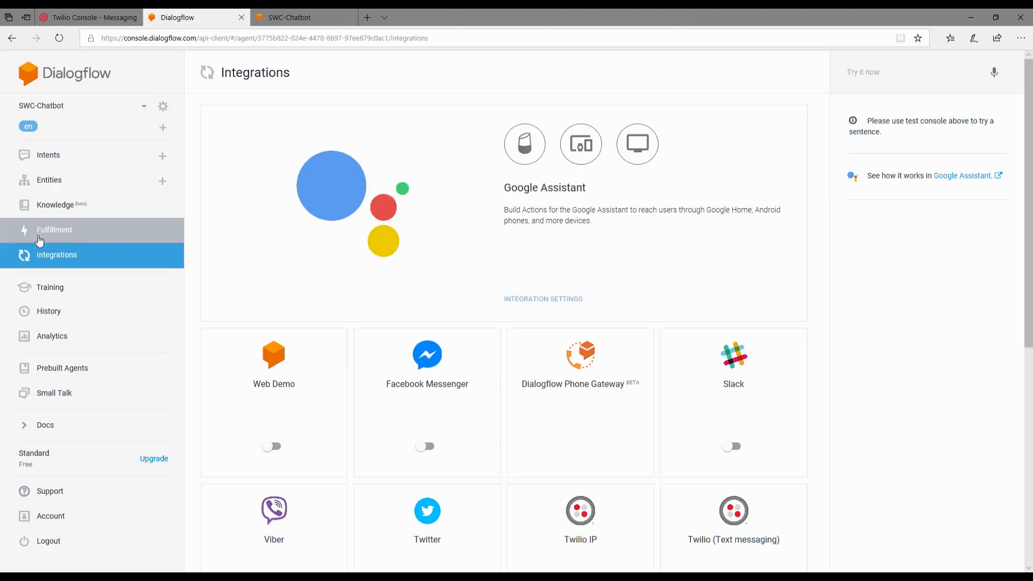
{"action": "left_click", "coordinate": [48, 152]}
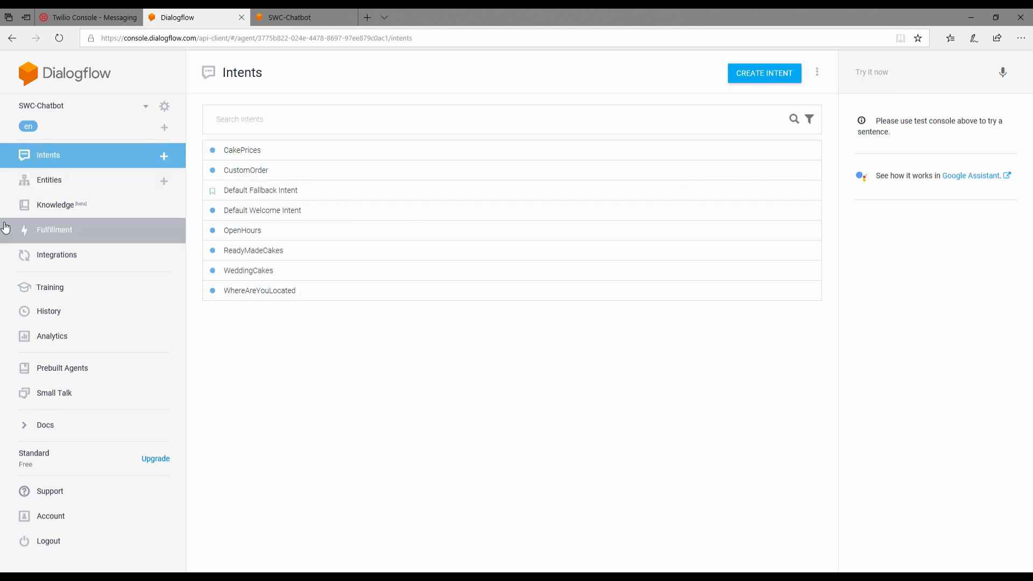
{"action": "left_click", "coordinate": [57, 258]}
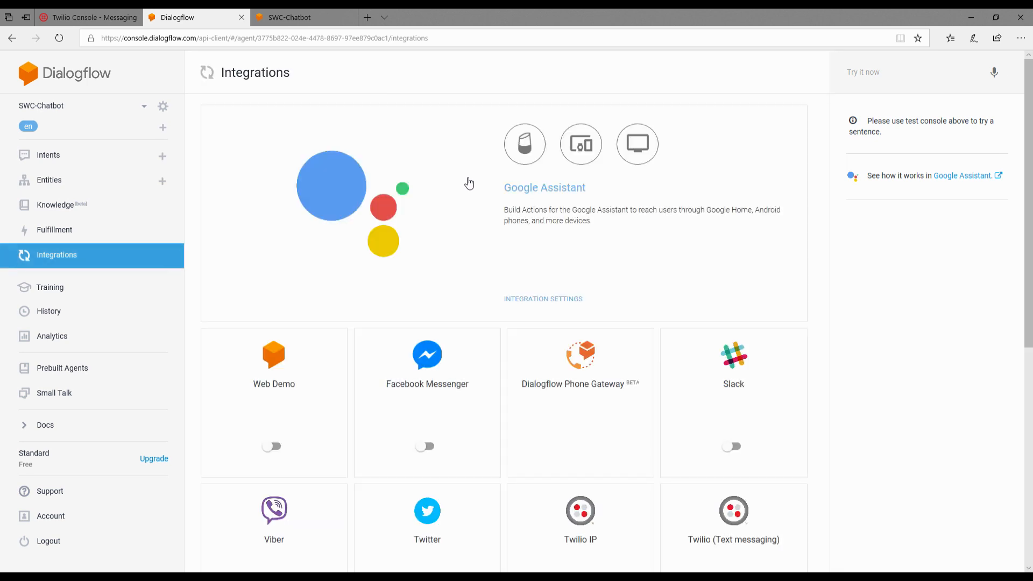
{"action": "scroll", "coordinate": [475, 295], "scroll_direction": "down", "scroll_amount": 3}
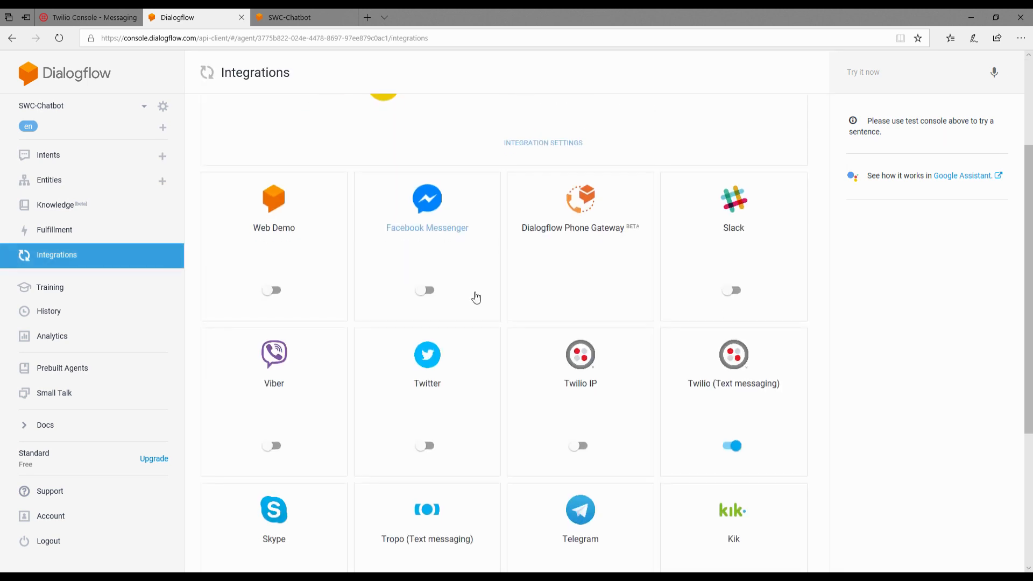
{"action": "left_click", "coordinate": [732, 446]}
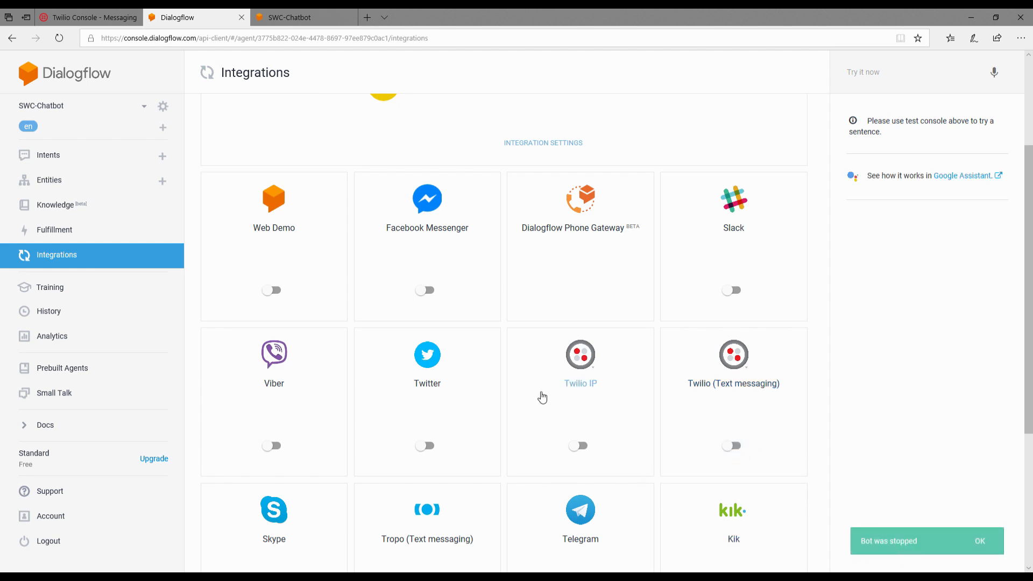
{"action": "scroll", "coordinate": [504, 354], "scroll_direction": "up", "scroll_amount": 3}
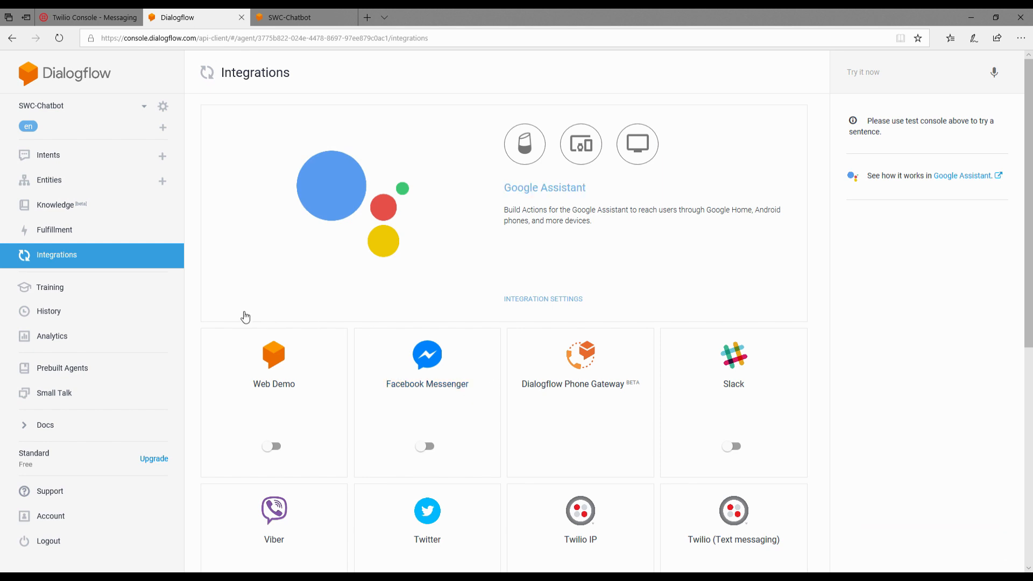